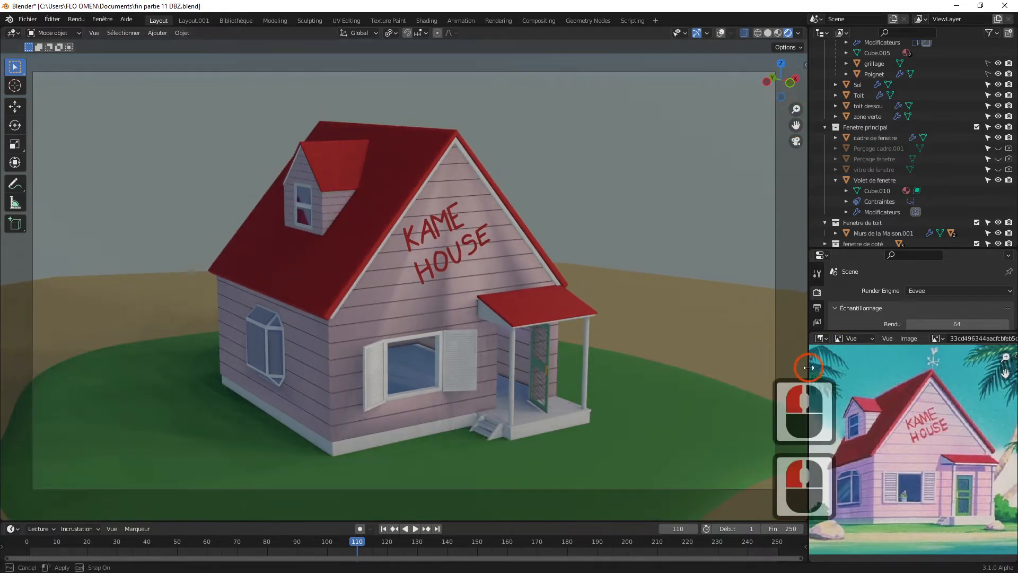
Compare the house model with the reference images in the Layout and Layout.001 workspaces, enlarging the reference views.
{"action": "left_click_drag", "start_coordinate": [810, 368], "coordinate": [783, 364]}
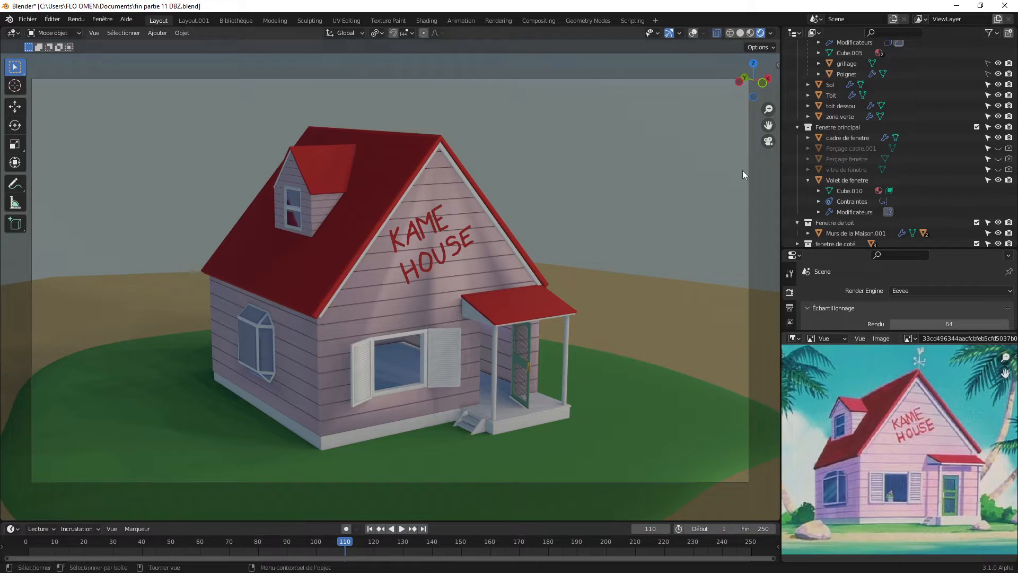
{"action": "left_click", "coordinate": [201, 20]}
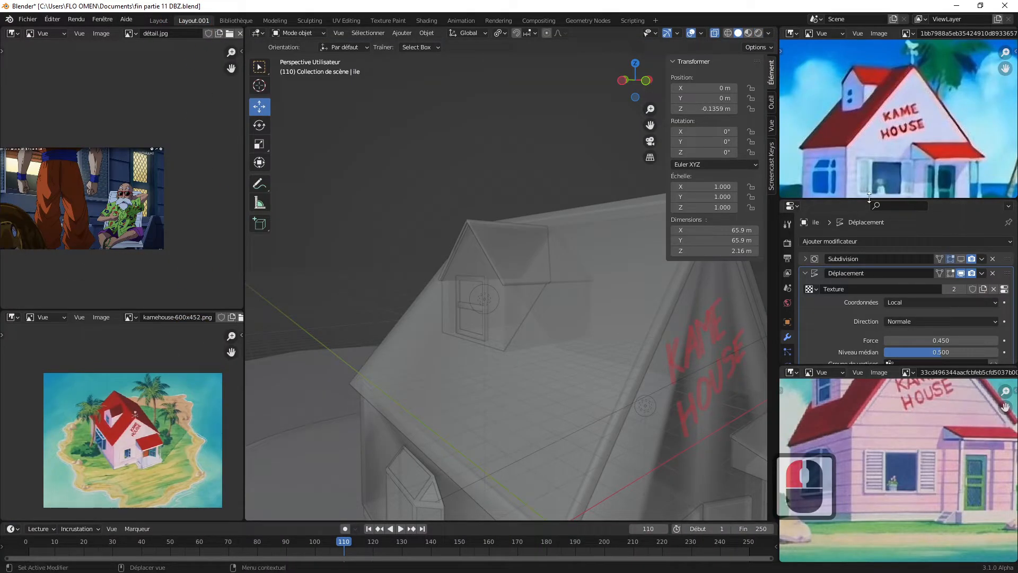
{"action": "left_click_drag", "start_coordinate": [873, 201], "coordinate": [878, 275]}
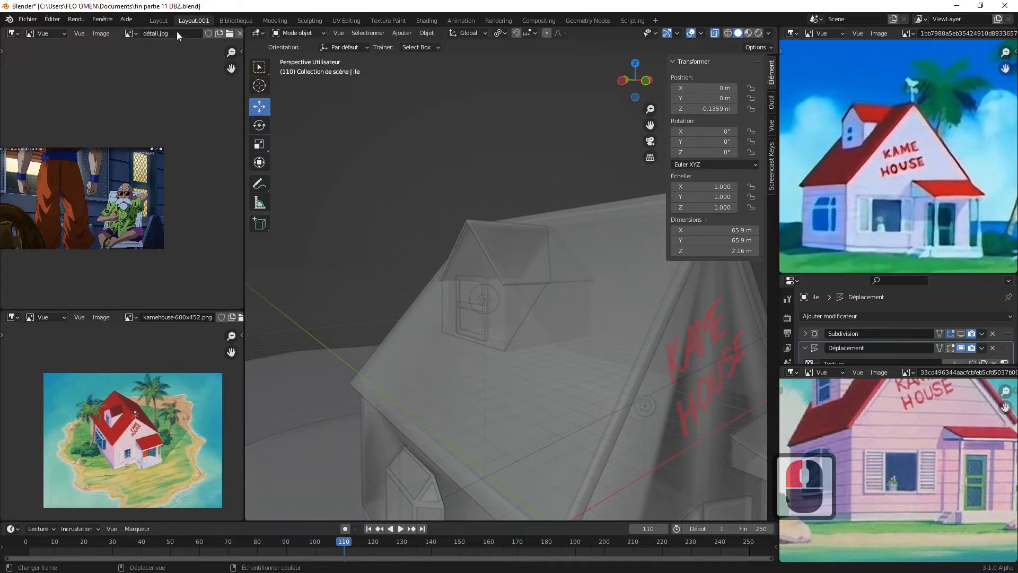
{"action": "left_click", "coordinate": [159, 20]}
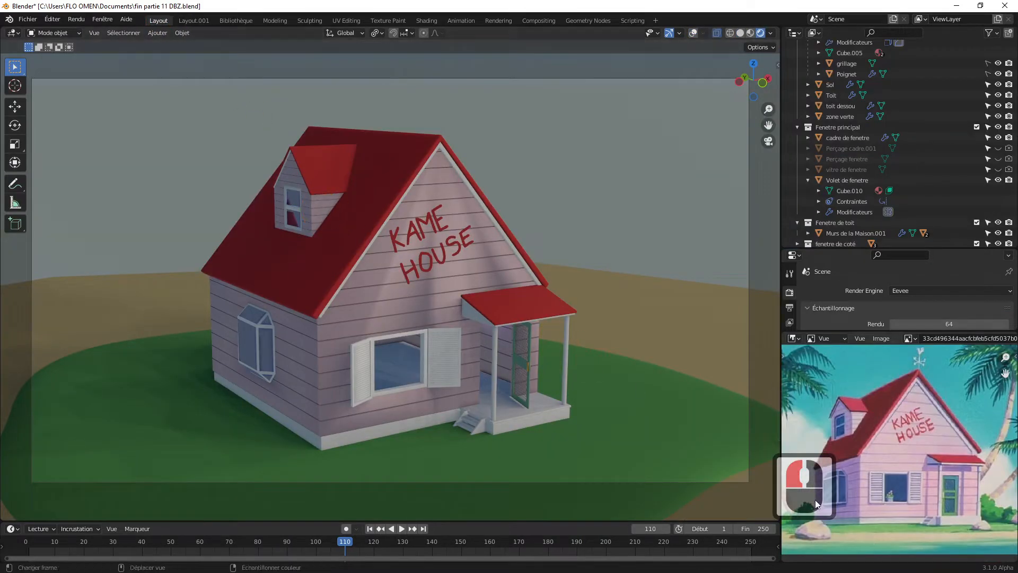
{"action": "left_click", "coordinate": [780, 517]}
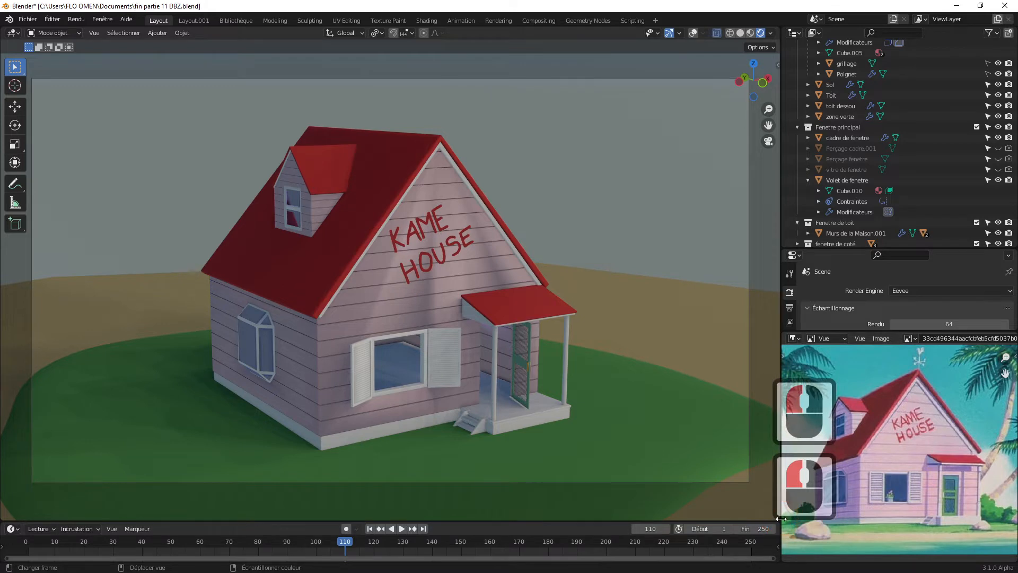
{"action": "left_click_drag", "start_coordinate": [781, 519], "coordinate": [725, 505]}
{"action": "left_click_drag", "start_coordinate": [708, 125], "coordinate": [726, 65]}
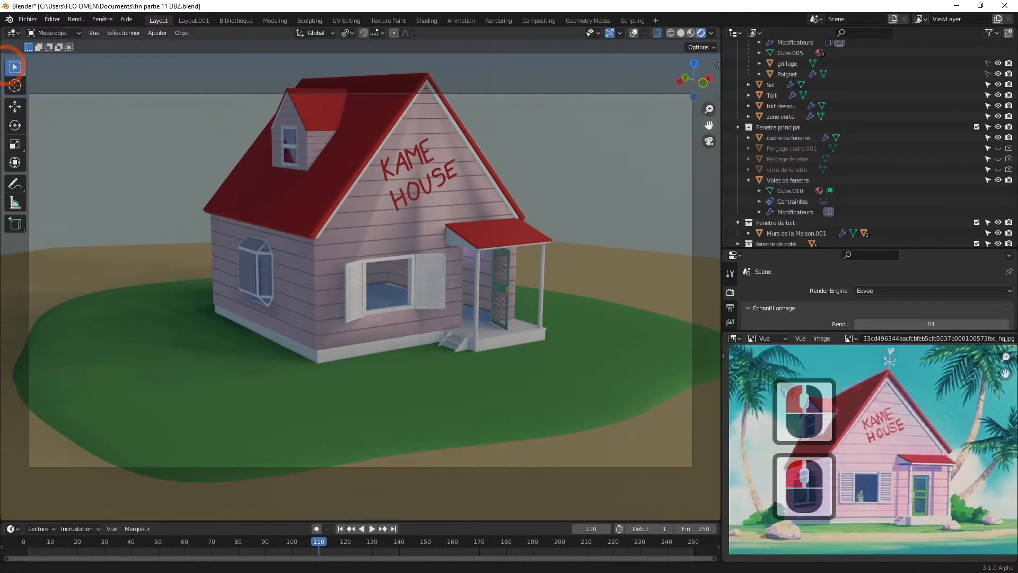
{"action": "left_click_drag", "start_coordinate": [709, 110], "coordinate": [707, 97]}
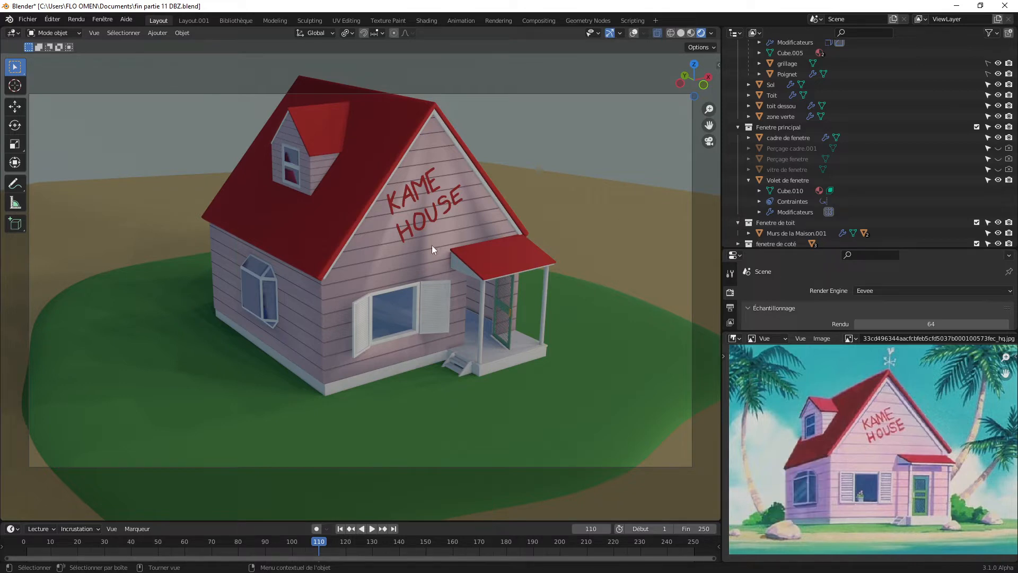
{"action": "left_click", "coordinate": [603, 150]}
{"action": "left_click_drag", "start_coordinate": [709, 125], "coordinate": [710, 82]}
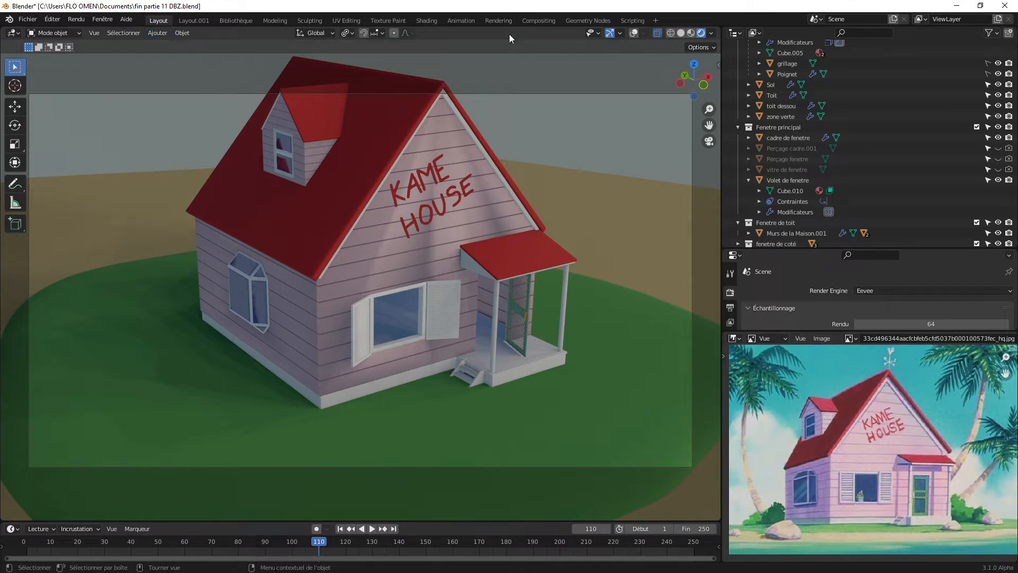
Show the viewport overlays, add a cube mesh, and move it out in front of the porch, raised about 1.65 m.
{"action": "left_click", "coordinate": [634, 33]}
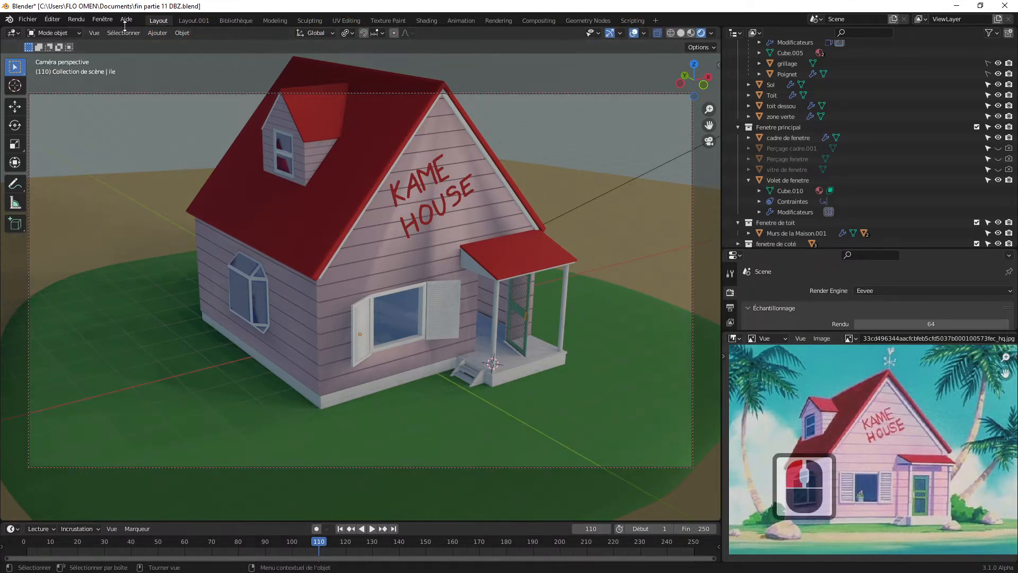
{"action": "left_click", "coordinate": [157, 33]}
{"action": "mouse_move", "coordinate": [170, 45]}
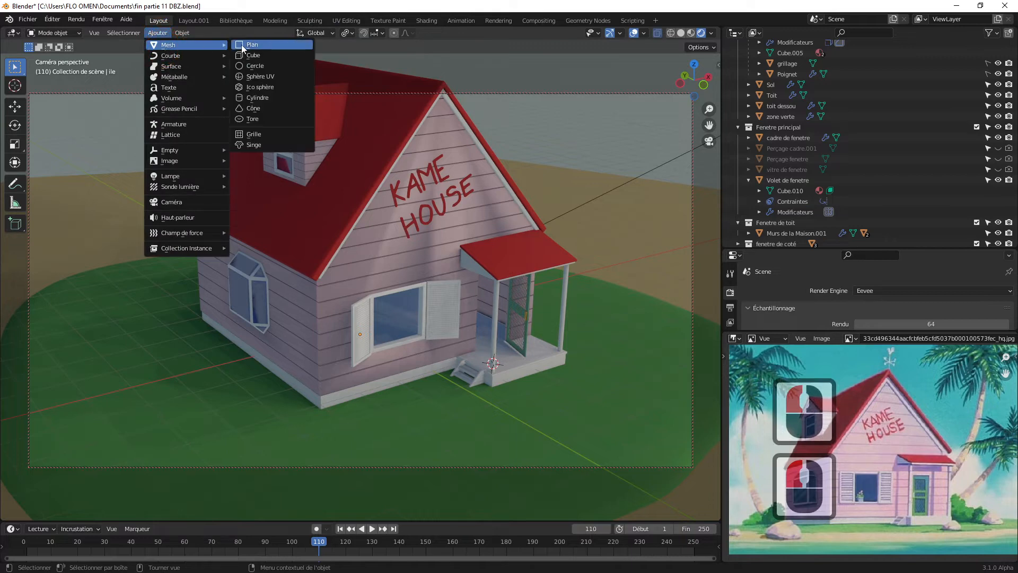
{"action": "left_click", "coordinate": [257, 56]}
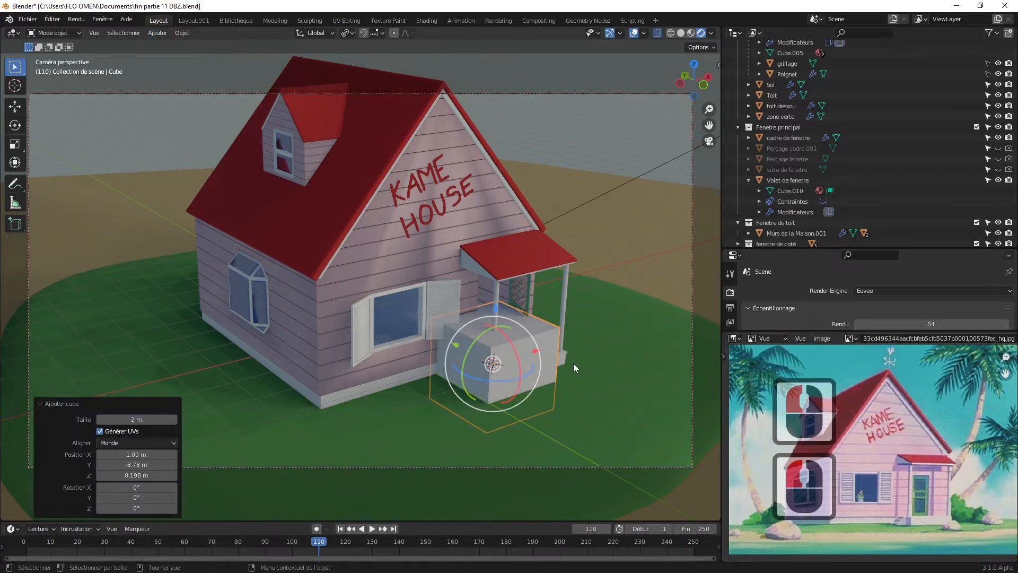
{"action": "left_click_drag", "start_coordinate": [457, 345], "coordinate": [608, 272]}
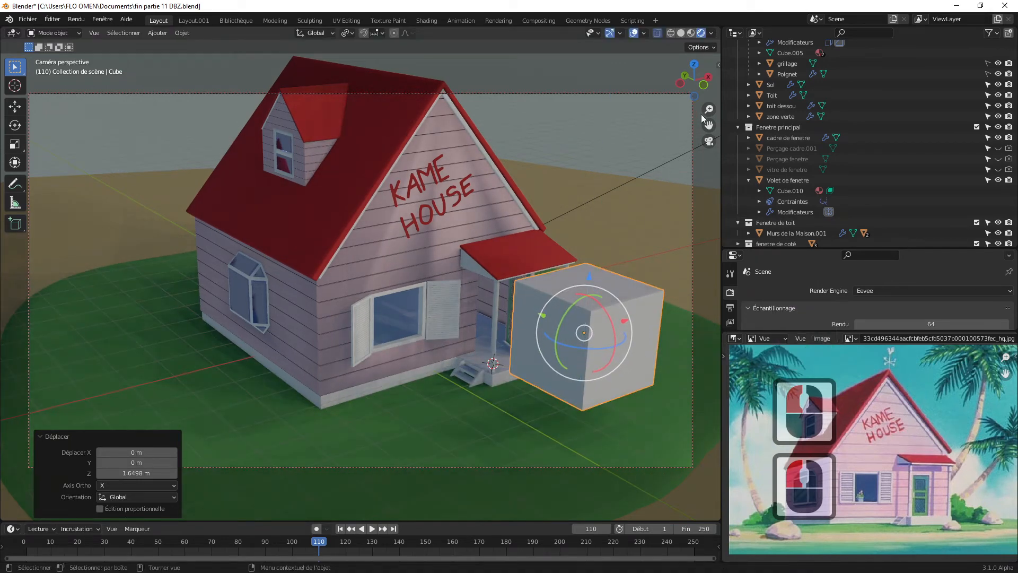
Delete the bottom face of the cube in Edit Mode using face selection.
{"action": "left_click_drag", "start_coordinate": [713, 101], "coordinate": [753, 82]}
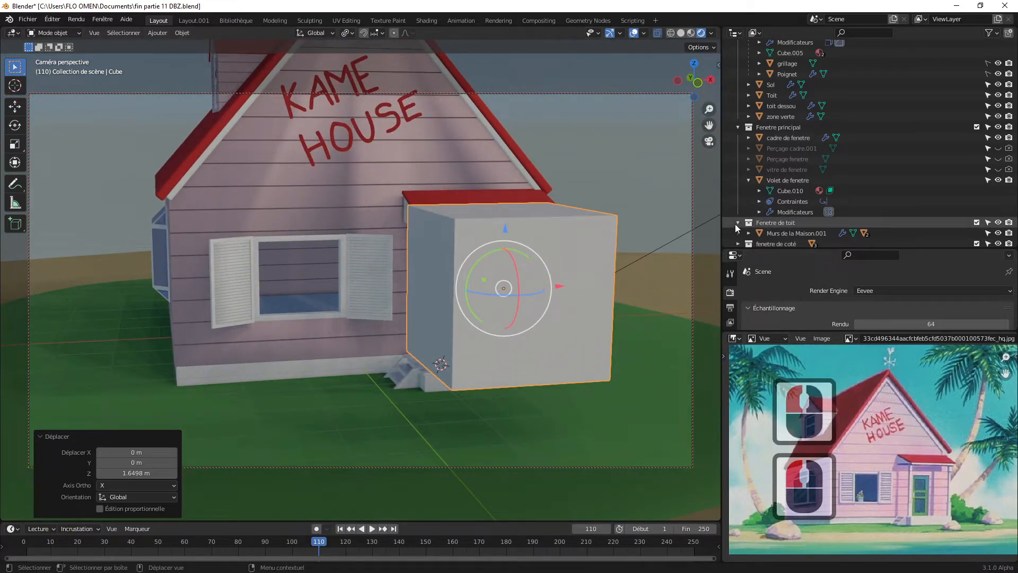
{"action": "left_click_drag", "start_coordinate": [705, 93], "coordinate": [739, 83]}
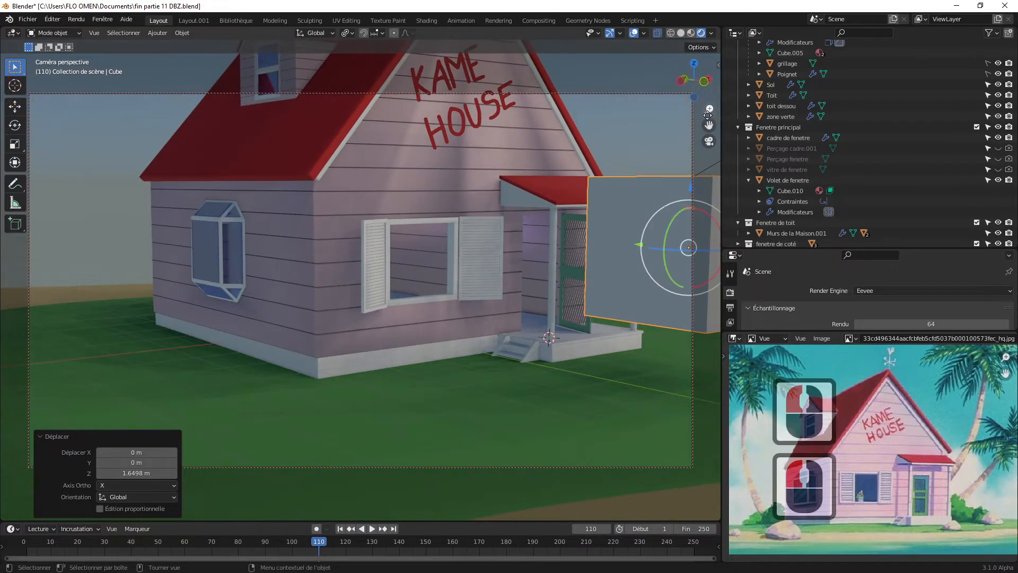
{"action": "left_click_drag", "start_coordinate": [709, 125], "coordinate": [547, 160]}
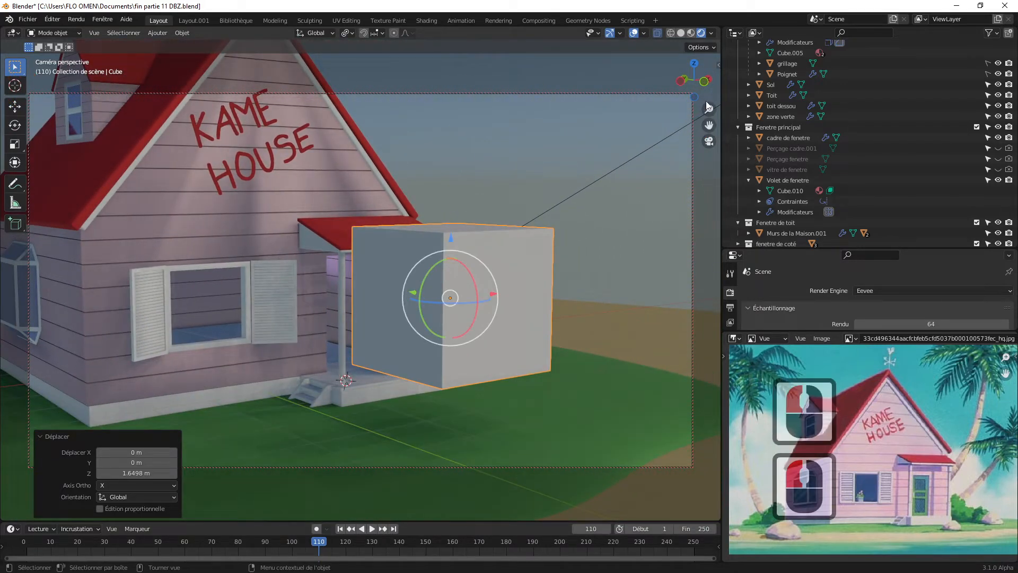
{"action": "left_click_drag", "start_coordinate": [706, 95], "coordinate": [565, 182]}
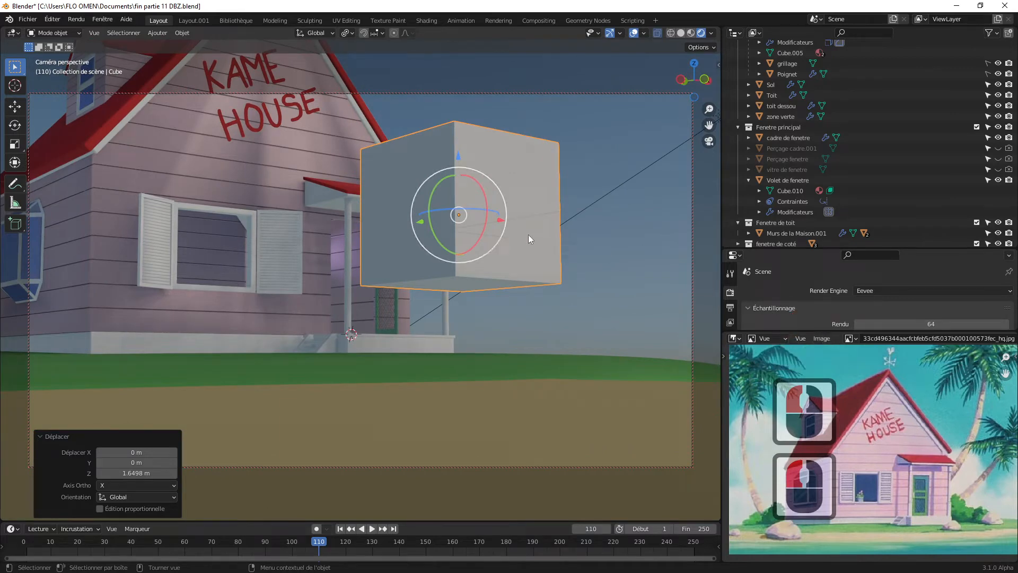
{"action": "key", "text": "Tab"}
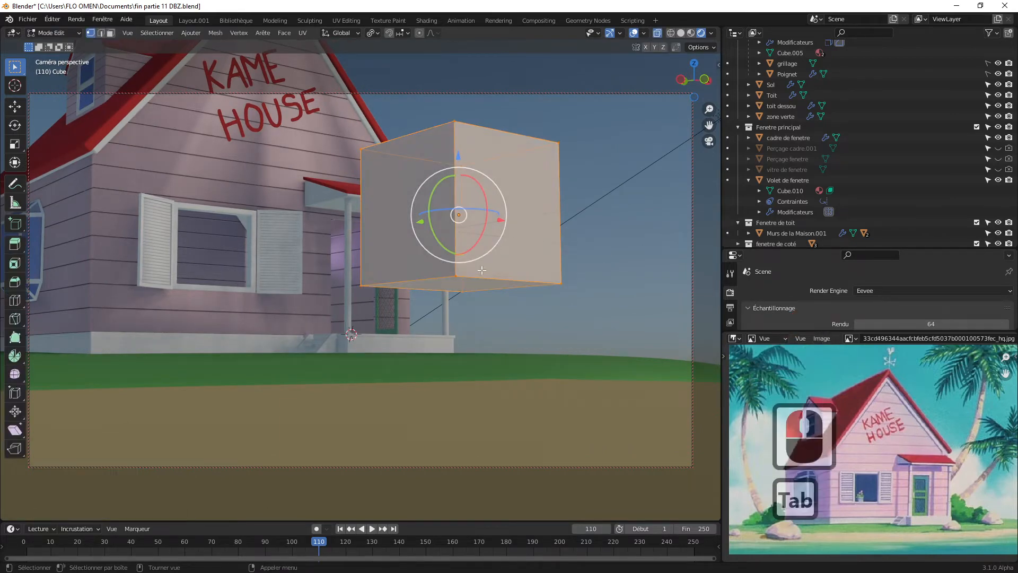
{"action": "left_click", "coordinate": [597, 442]}
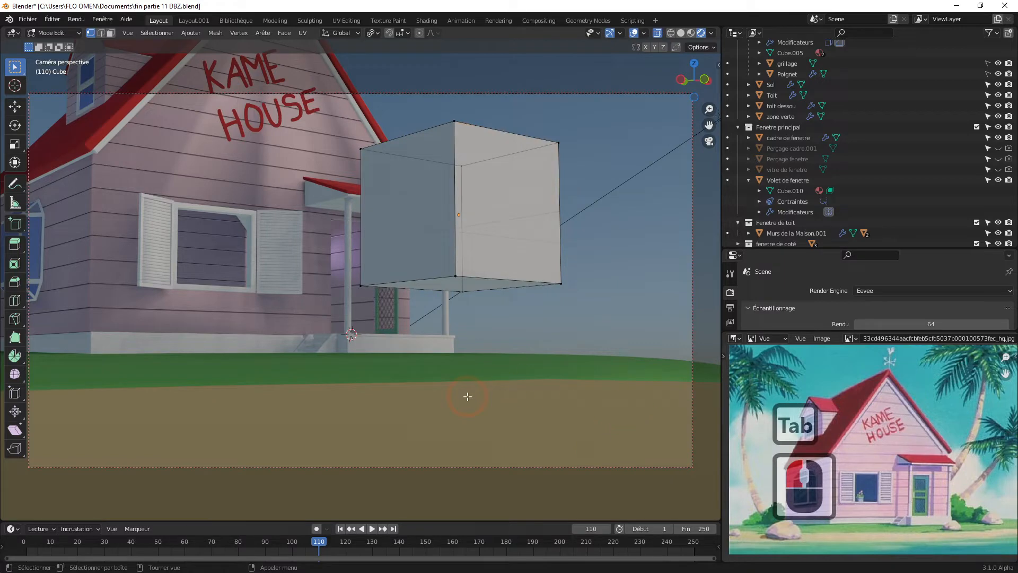
{"action": "left_click_drag", "start_coordinate": [723, 405], "coordinate": [841, 416]}
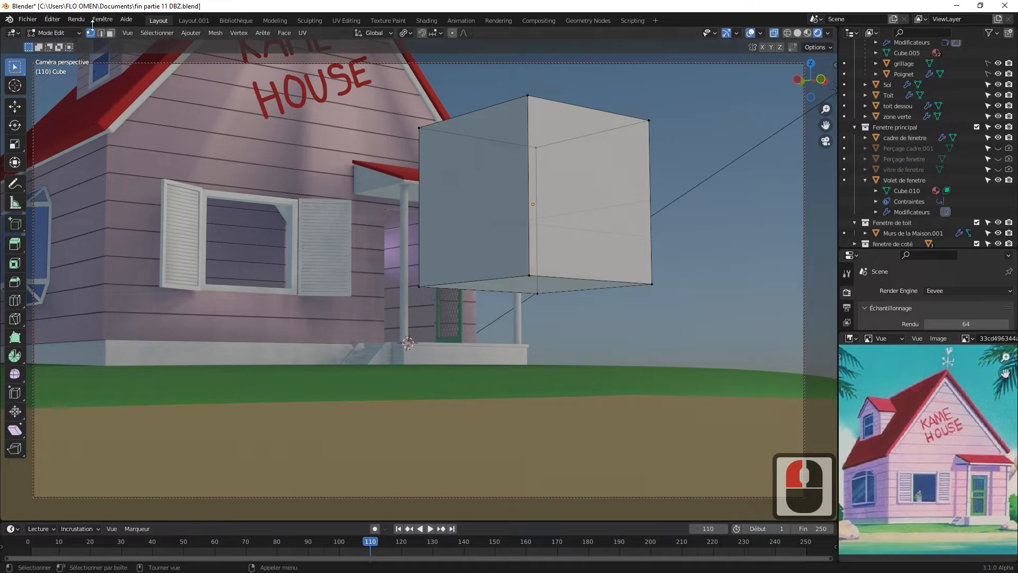
{"action": "left_click", "coordinate": [111, 33]}
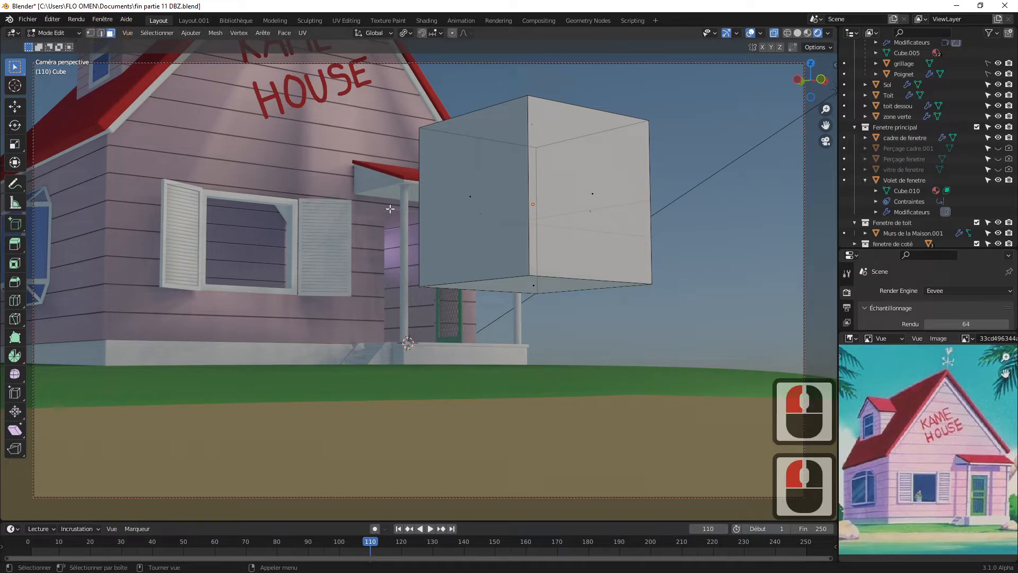
{"action": "left_click", "coordinate": [534, 286]}
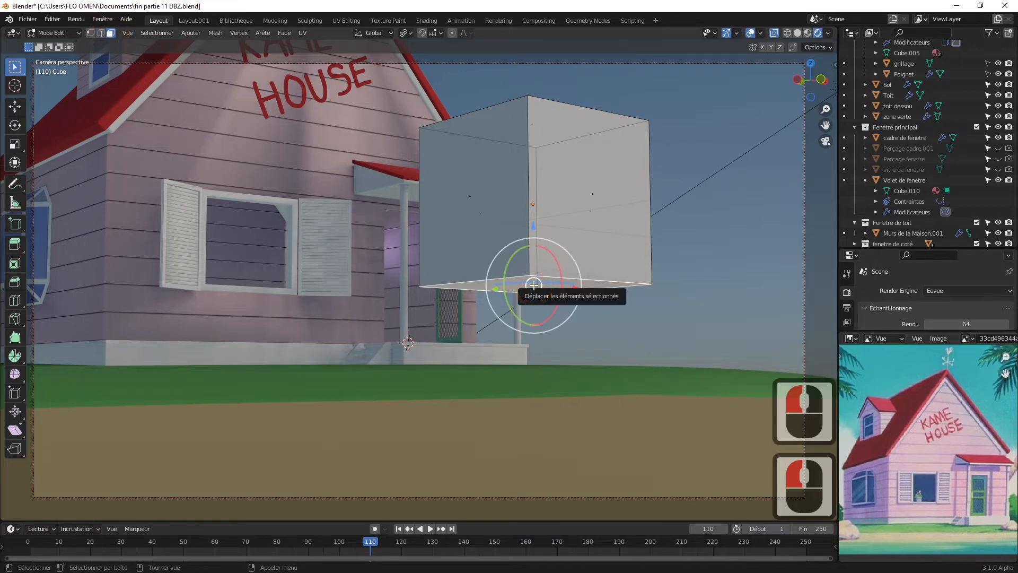
{"action": "key", "text": "Delete"}
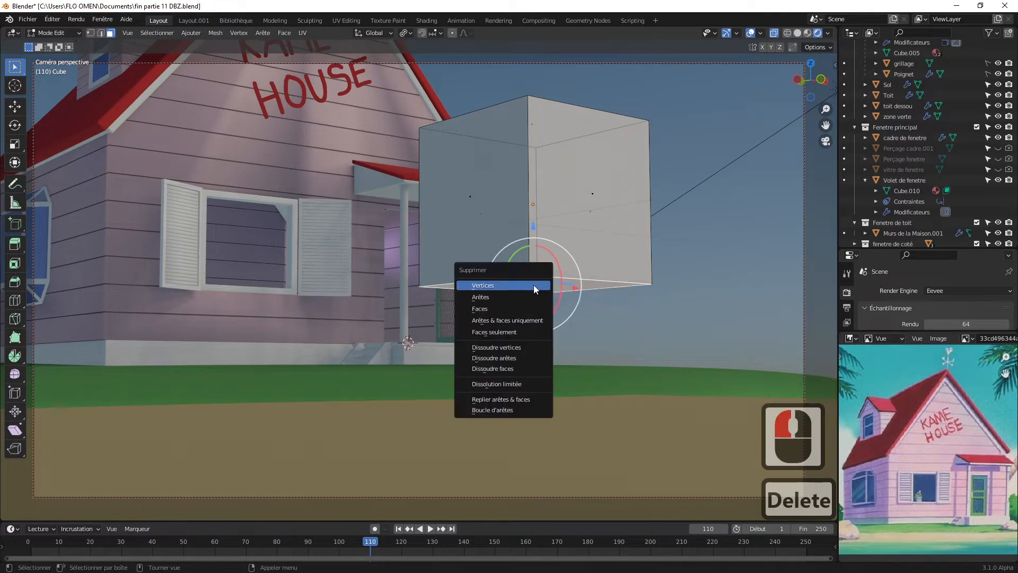
{"action": "left_click", "coordinate": [487, 310]}
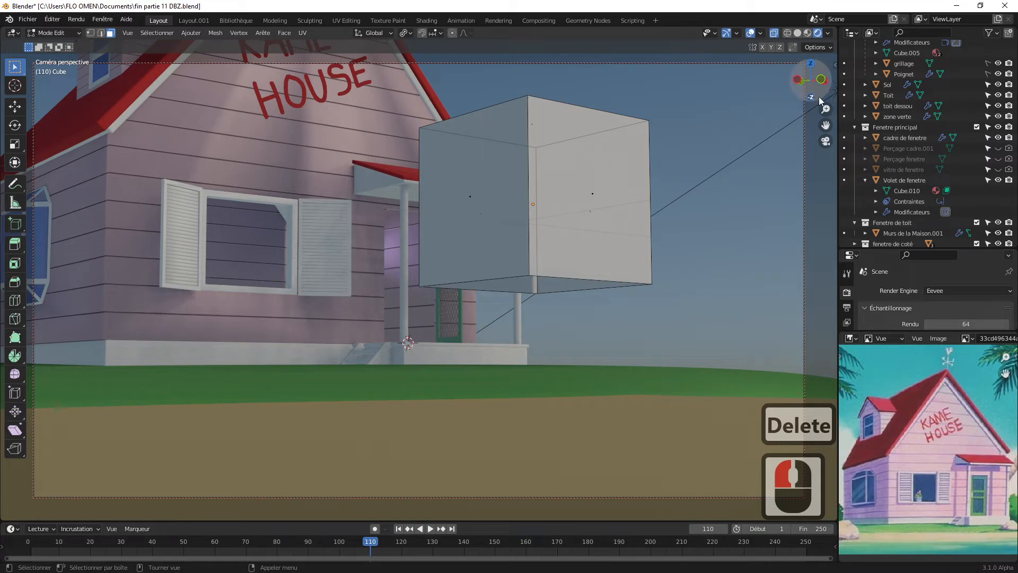
Display the cube's modifier settings with more room and return the cube to Object Mode.
{"action": "left_click_drag", "start_coordinate": [810, 80], "coordinate": [782, 86]}
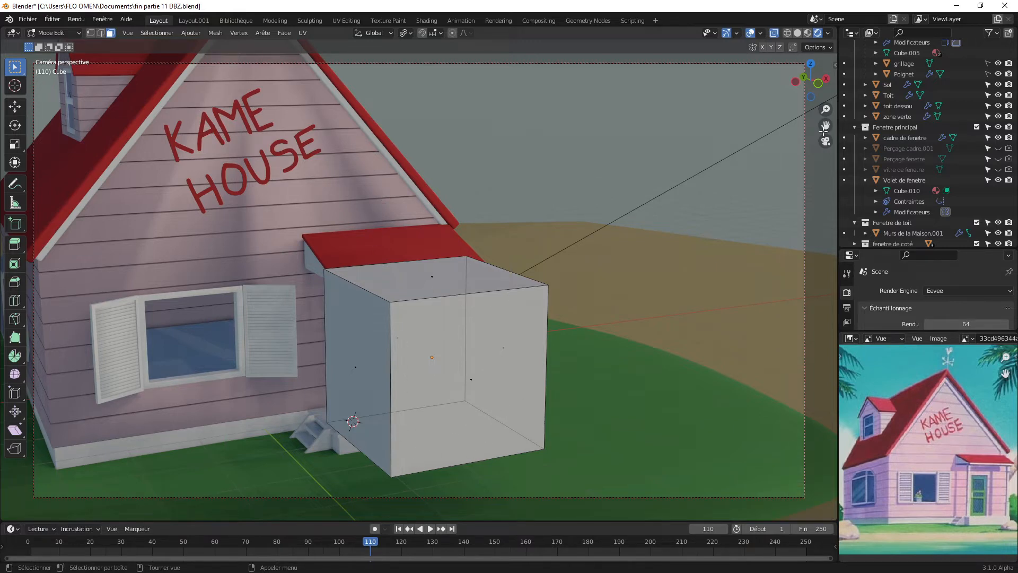
{"action": "left_click_drag", "start_coordinate": [826, 127], "coordinate": [826, 126]}
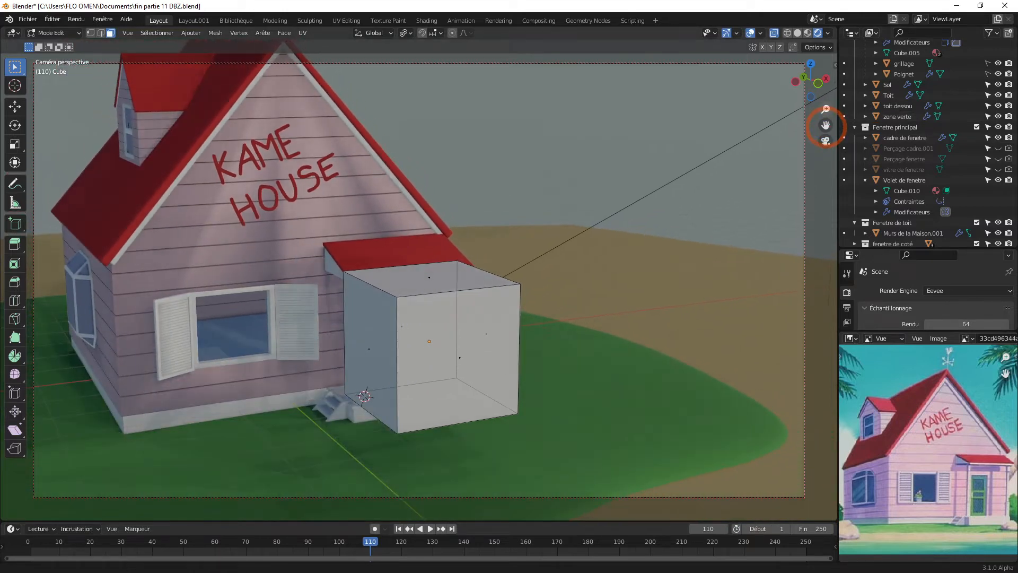
{"action": "scroll", "coordinate": [425, 354], "scroll_direction": "up", "scroll_amount": 2}
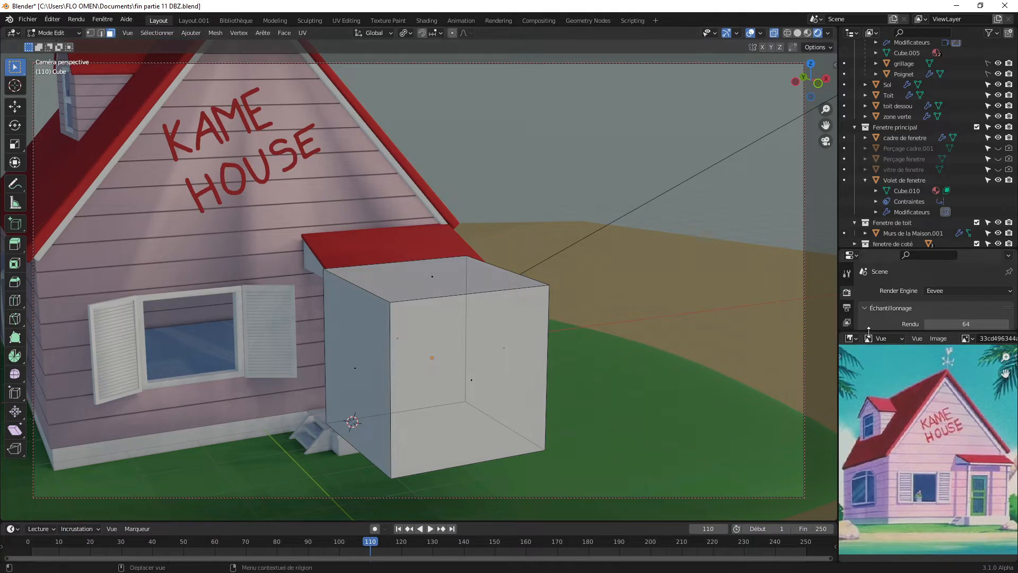
{"action": "left_click_drag", "start_coordinate": [866, 332], "coordinate": [872, 463]}
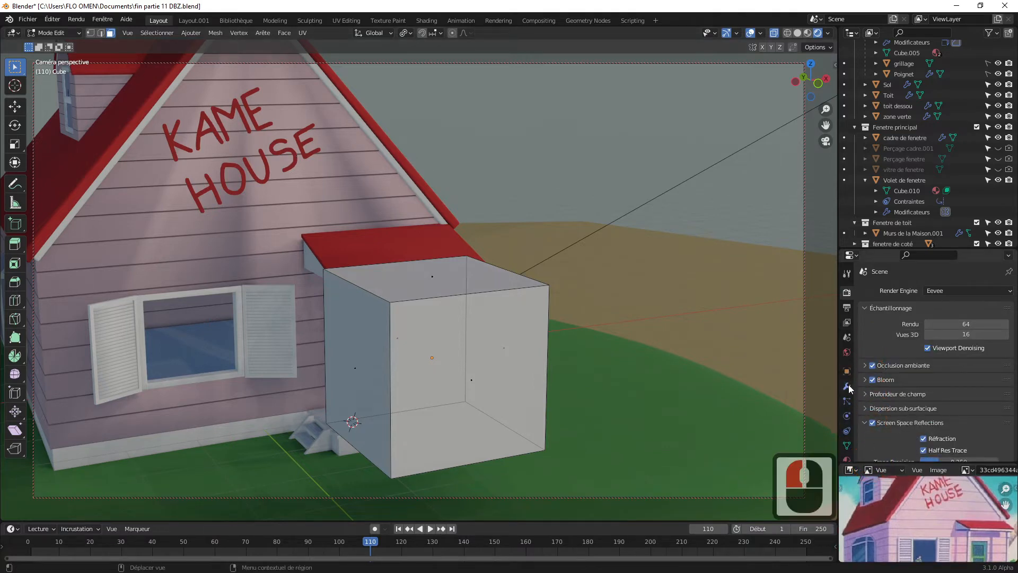
{"action": "left_click", "coordinate": [848, 387]}
{"action": "left_click", "coordinate": [924, 291]}
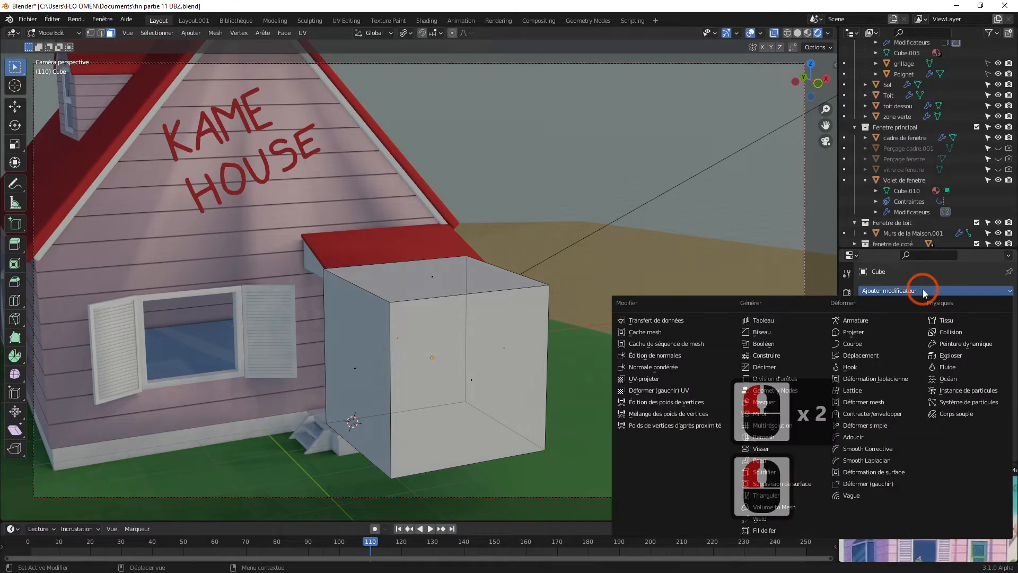
{"action": "left_click", "coordinate": [944, 270]}
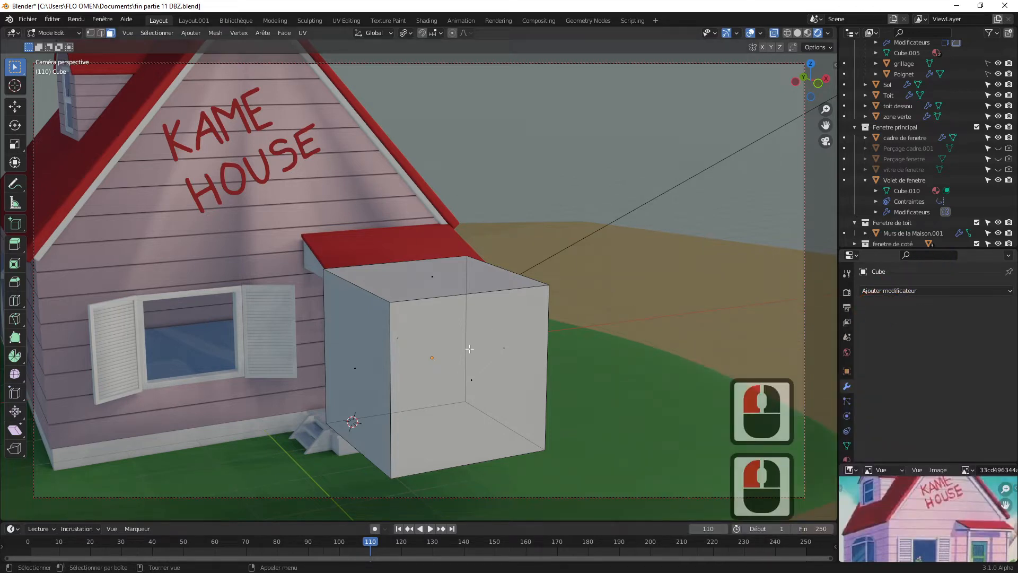
{"action": "left_click", "coordinate": [64, 35]}
{"action": "left_click", "coordinate": [67, 42]}
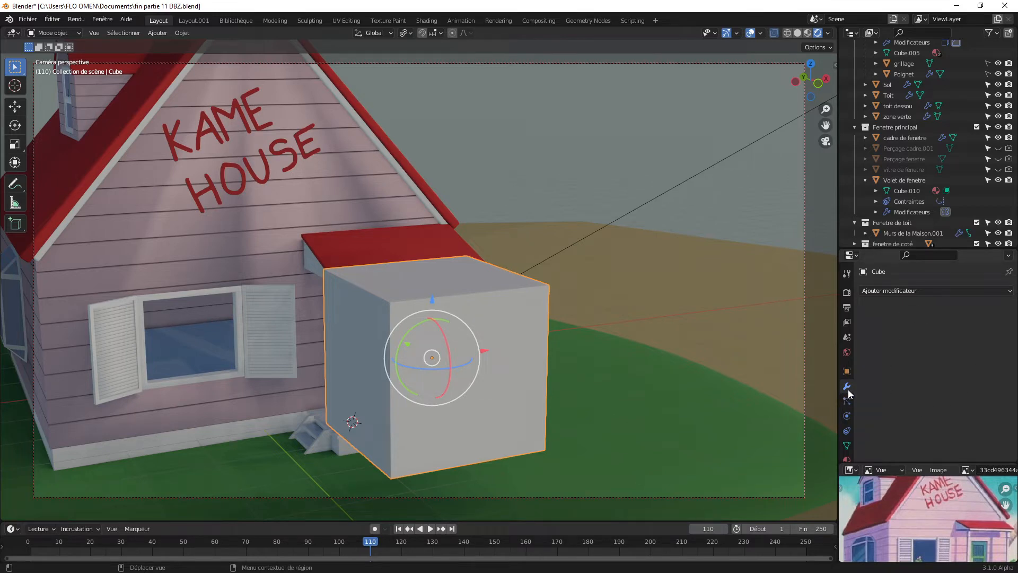
Add a Subdivision modifier to the open cube, with viewport level 1 and render level 2.
{"action": "left_click", "coordinate": [872, 353]}
{"action": "left_click", "coordinate": [631, 330], "text": "ctrl"}
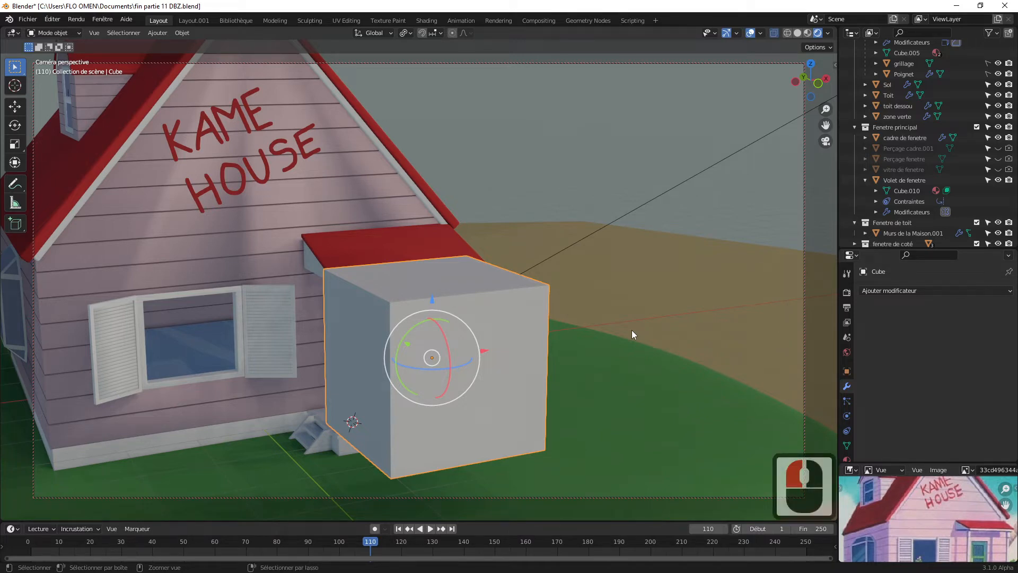
{"action": "key", "text": "ctrl+2"}
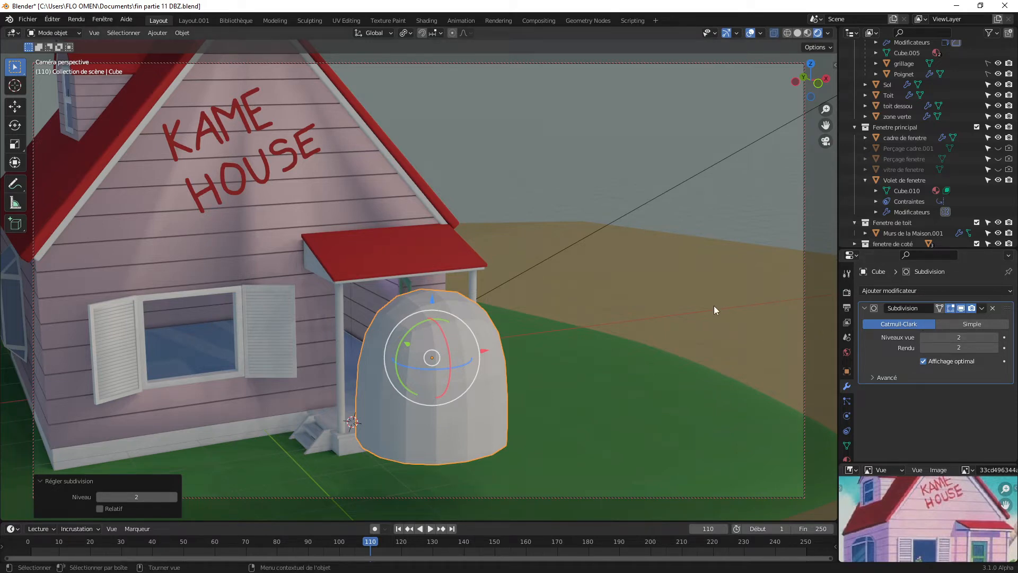
{"action": "key", "text": "ctrl+1"}
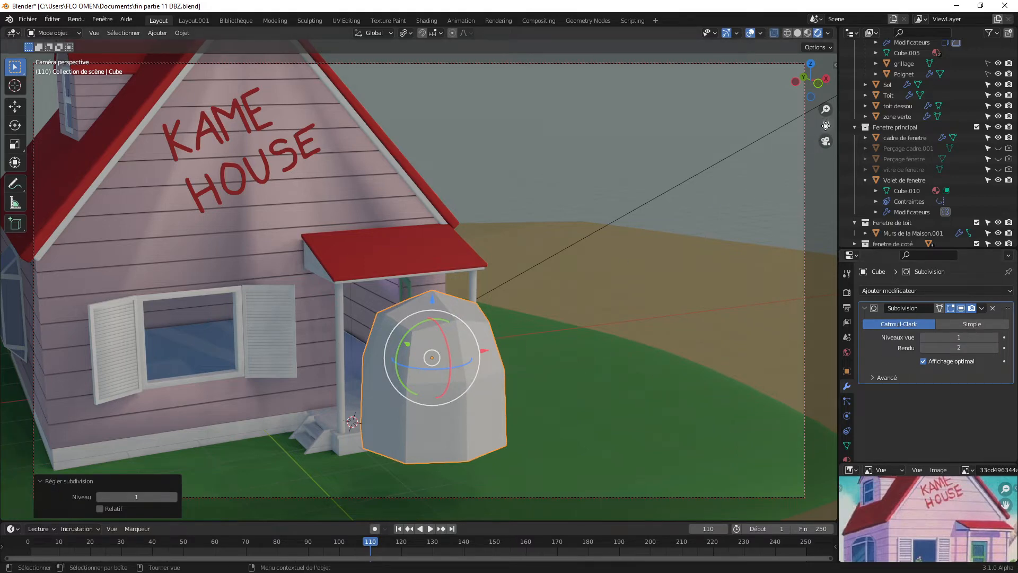
Enlarge the reference image and frame the rock in front of the house for comparison.
{"action": "left_click_drag", "start_coordinate": [826, 125], "coordinate": [825, 47]}
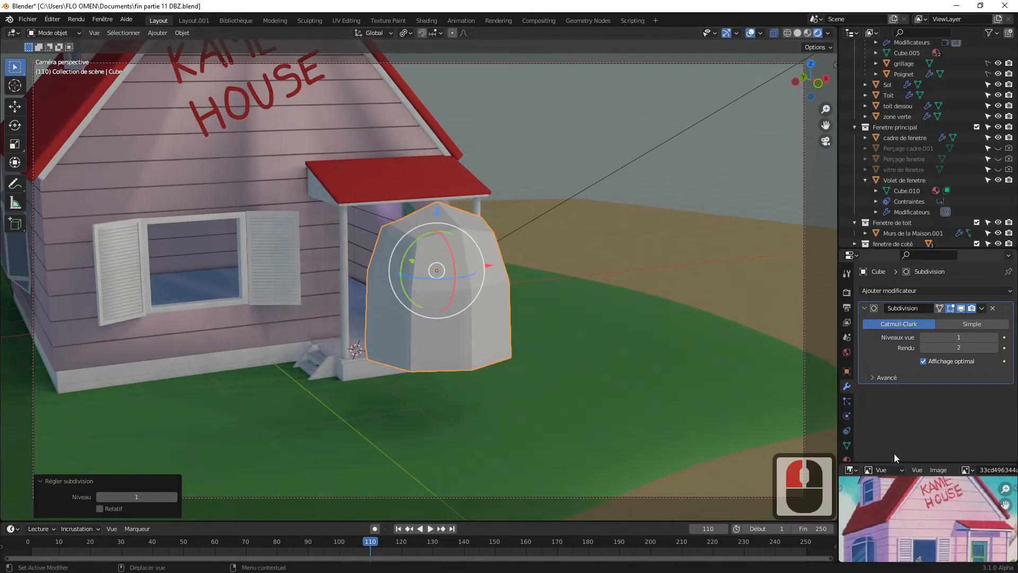
{"action": "left_click_drag", "start_coordinate": [897, 460], "coordinate": [918, 345]}
{"action": "left_click_drag", "start_coordinate": [1006, 390], "coordinate": [906, 371]}
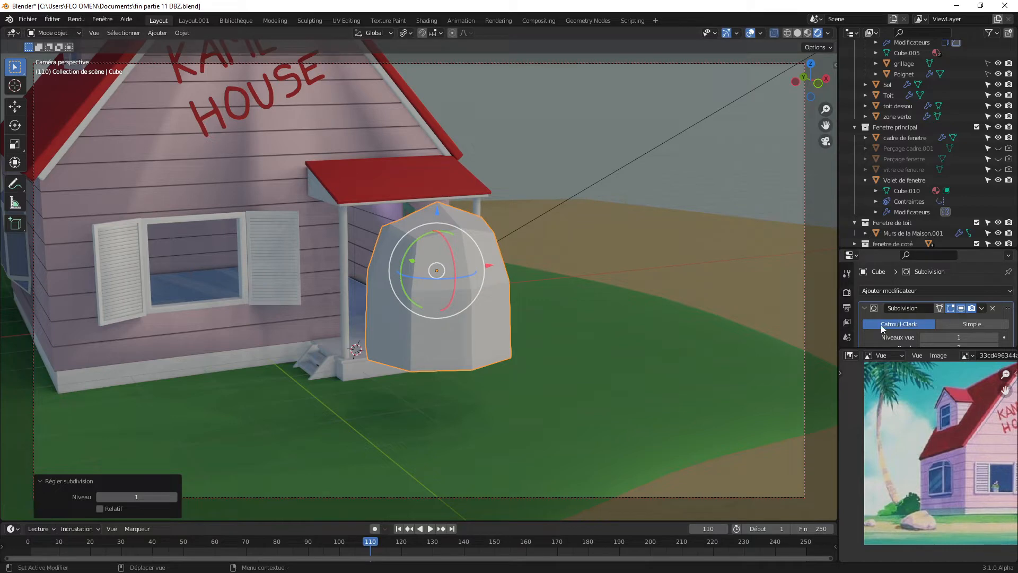
Apply the Subdivision modifier to the open cube.
{"action": "left_click", "coordinate": [982, 308]}
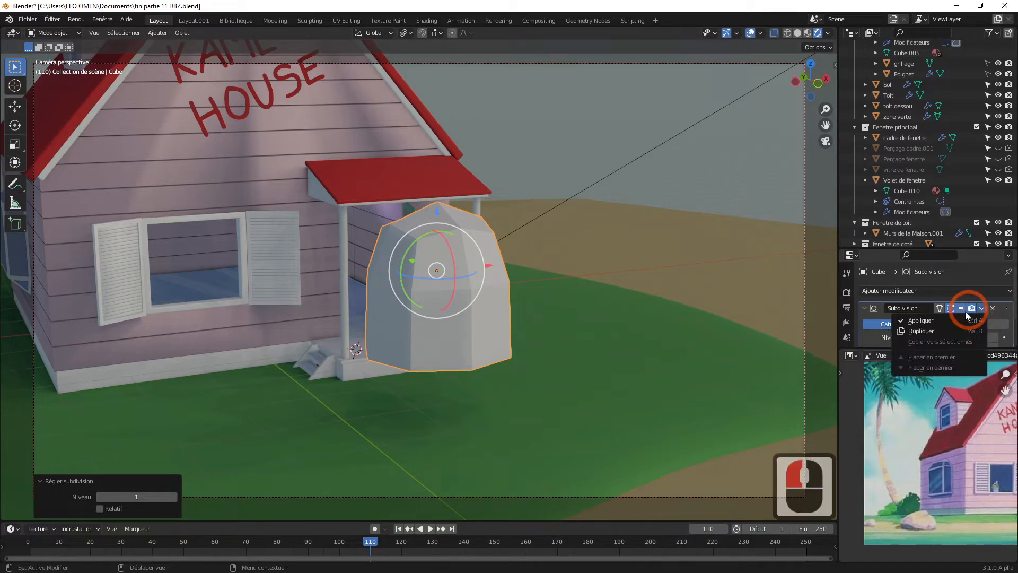
{"action": "left_click", "coordinate": [984, 310]}
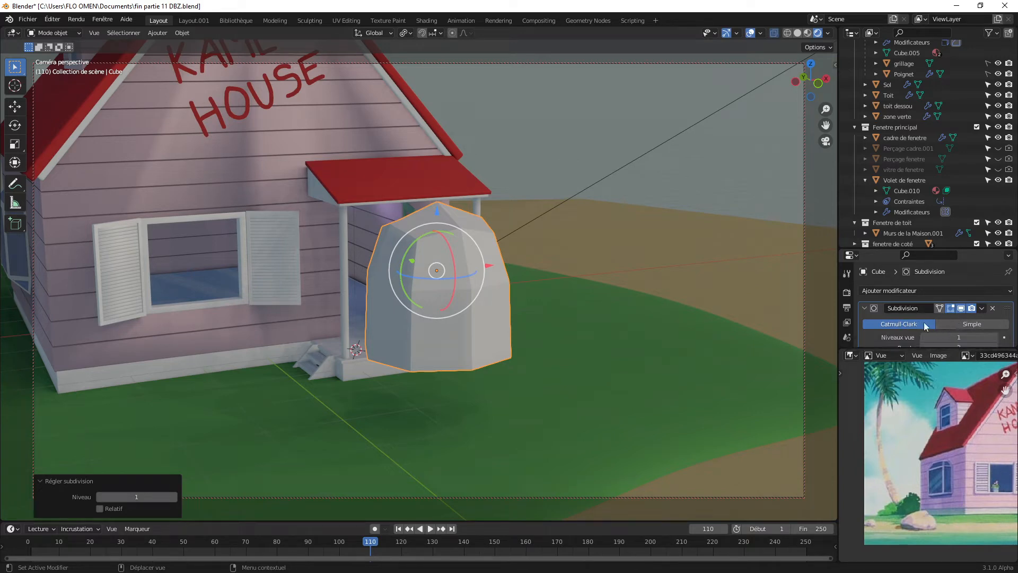
{"action": "key", "text": "ctrl+a"}
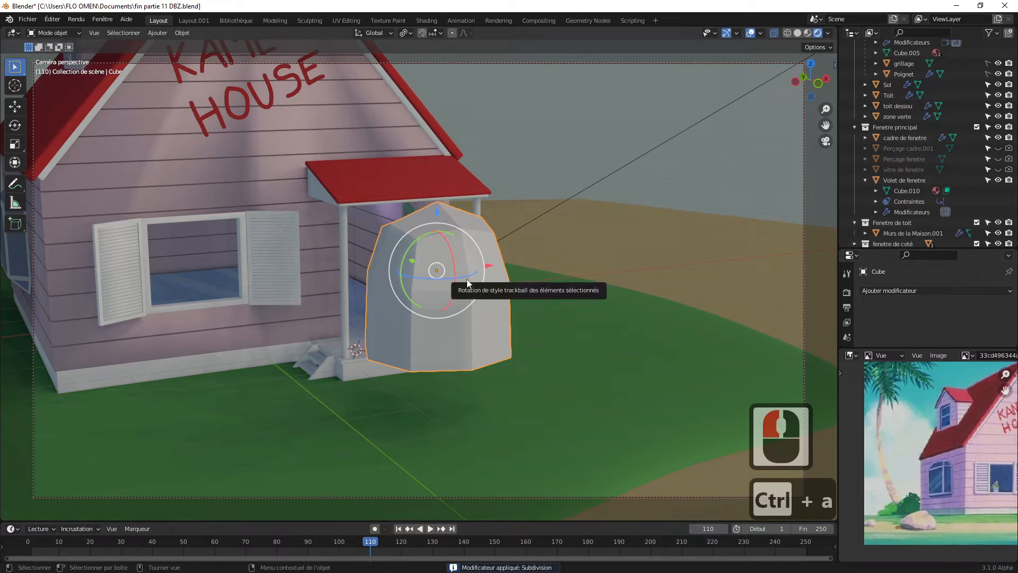
In Edit Mode with vertex selection, move a mid-height side vertex of the cube outward by about 0.13 m and down by about 0.12 m.
{"action": "key", "text": "Tab"}
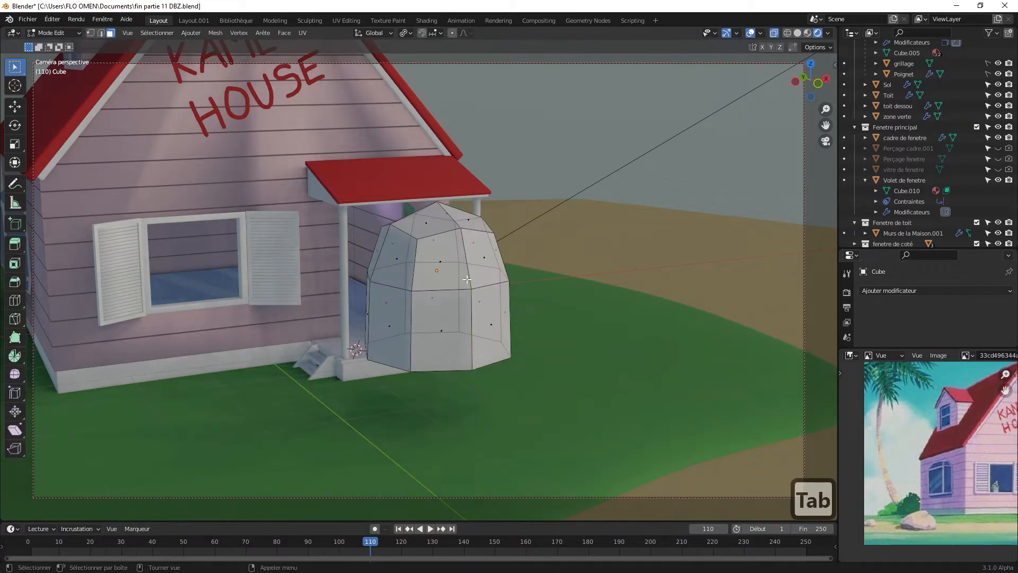
{"action": "left_click", "coordinate": [91, 33]}
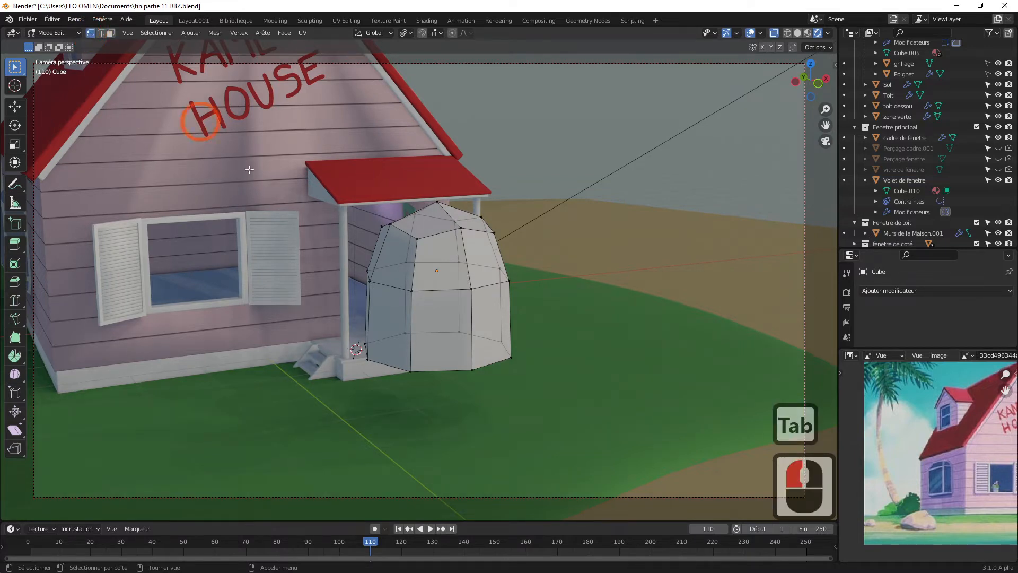
{"action": "left_click", "coordinate": [370, 281]}
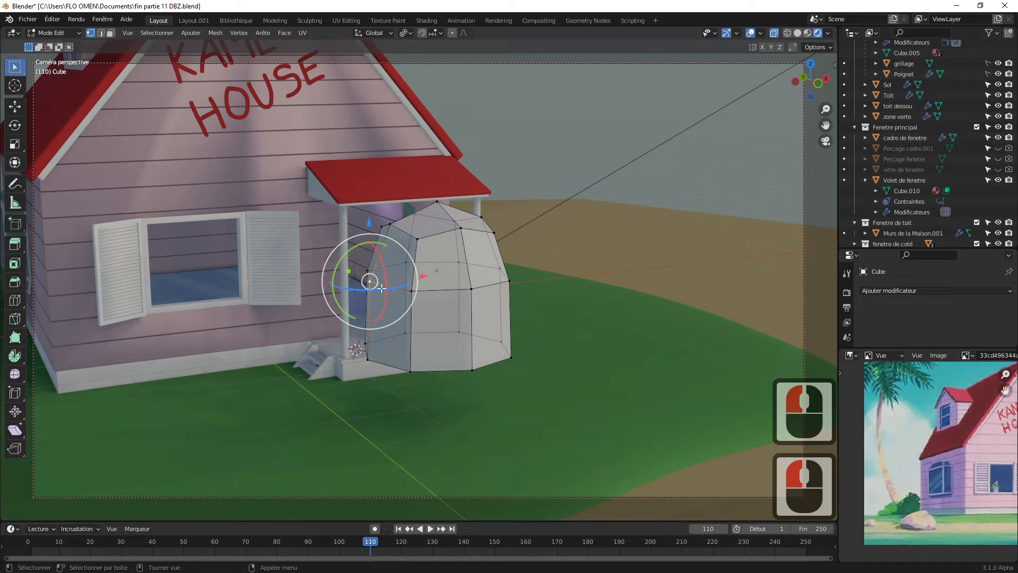
{"action": "key", "text": "g"}
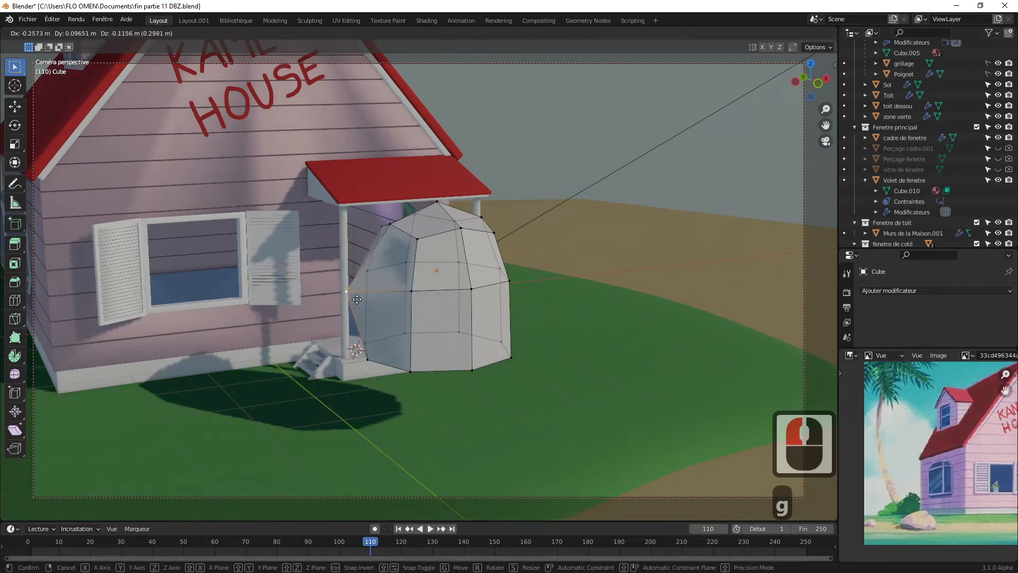
{"action": "left_click", "coordinate": [370, 299]}
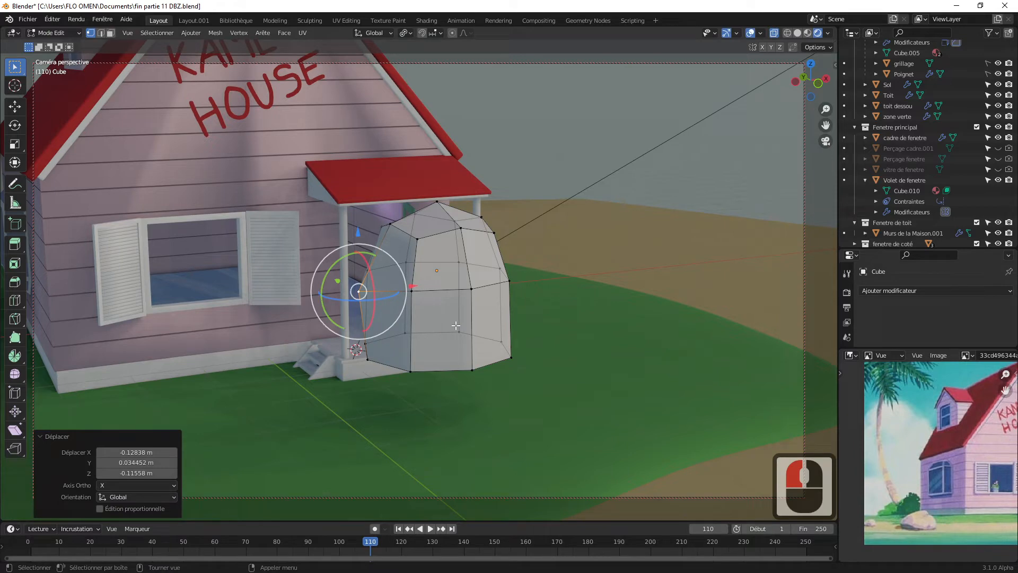
Select the whole mesh and, in front orthographic view, scale it along the X axis by about 1.2.
{"action": "key", "text": "a"}
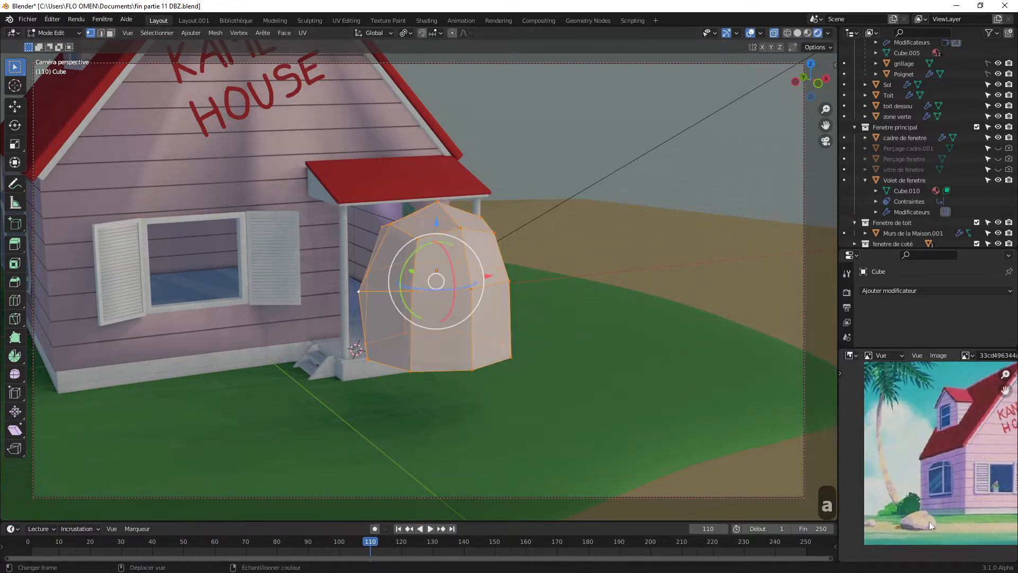
{"action": "key", "text": "KP_1"}
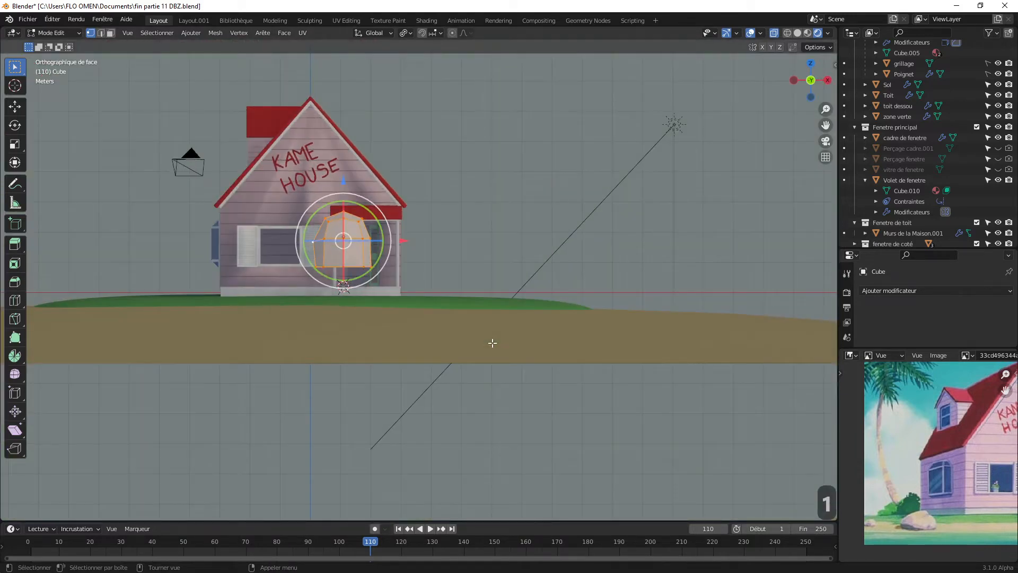
{"action": "left_click_drag", "start_coordinate": [825, 109], "coordinate": [84, 203]}
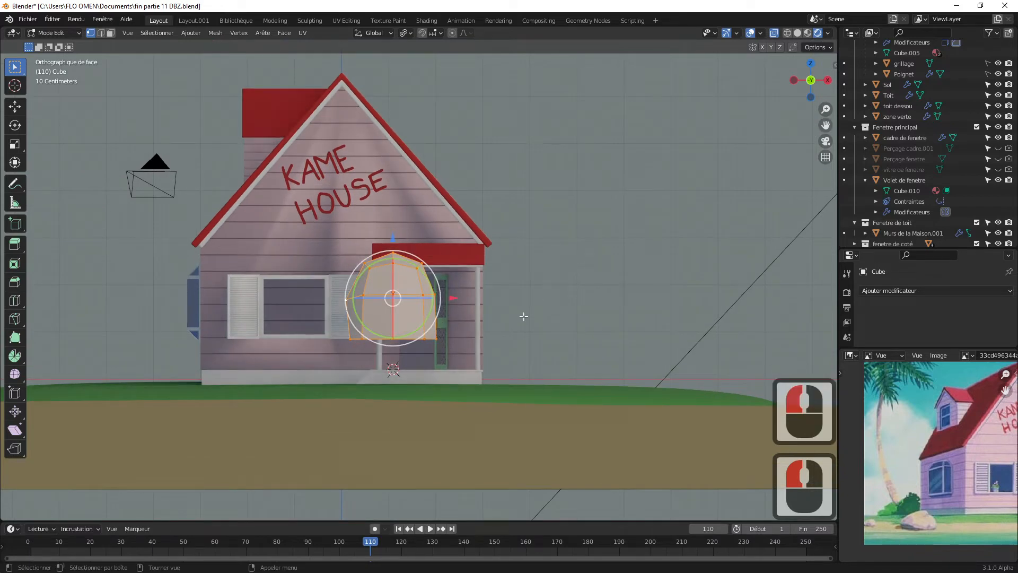
{"action": "key", "text": "s"}
{"action": "key", "text": "x"}
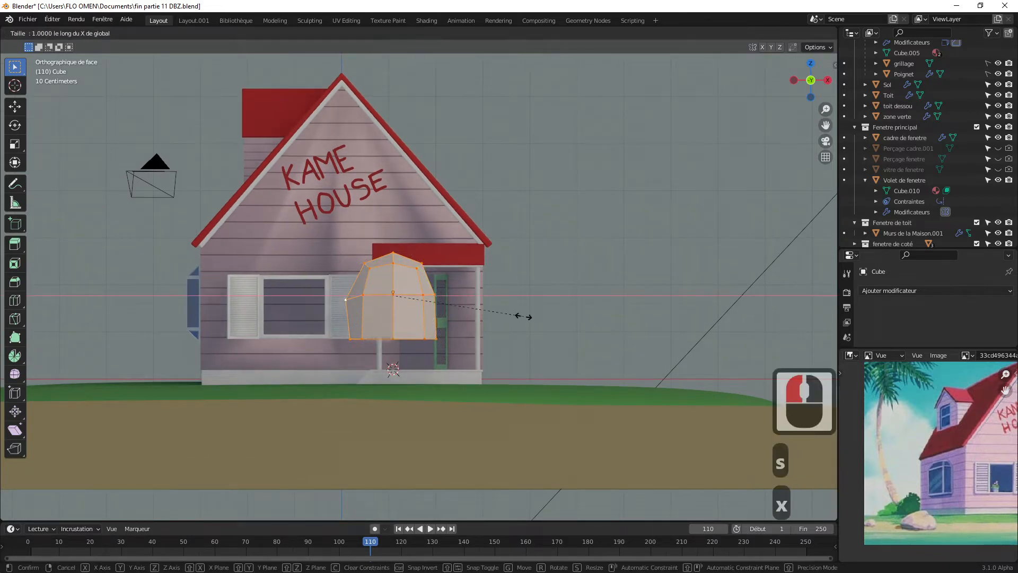
{"action": "left_click", "coordinate": [551, 317]}
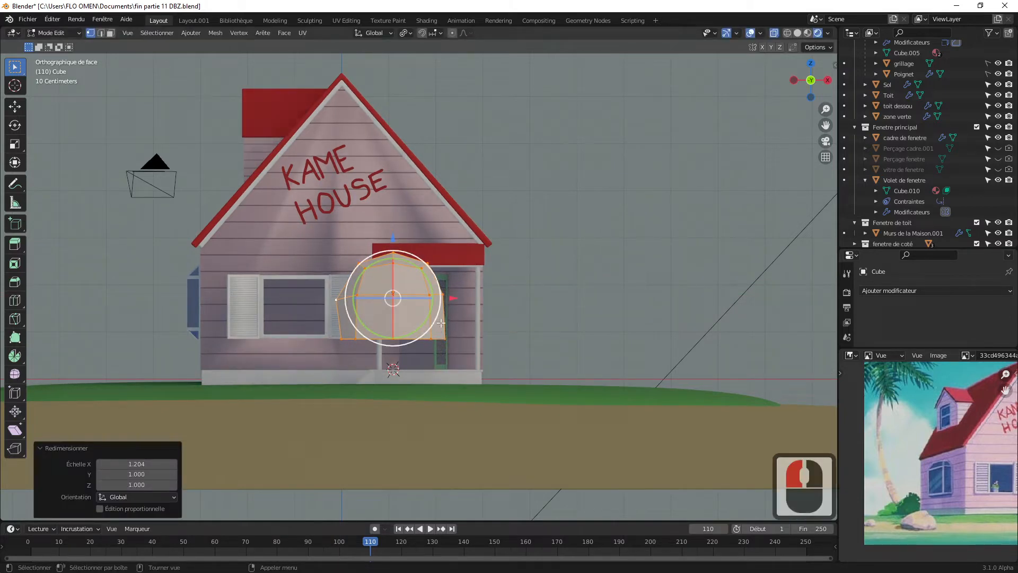
Select the mesh's bottom edge loop, comparing the display with X-ray off and on, and scale the loop uniformly by about 0.72.
{"action": "left_click", "coordinate": [444, 339]}
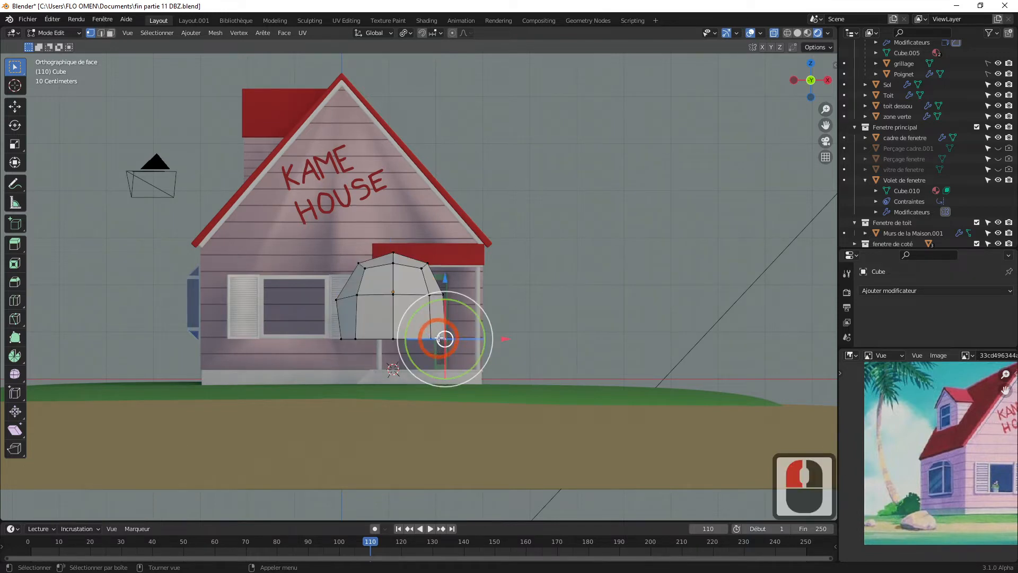
{"action": "left_click_drag", "start_coordinate": [820, 87], "coordinate": [821, 98]}
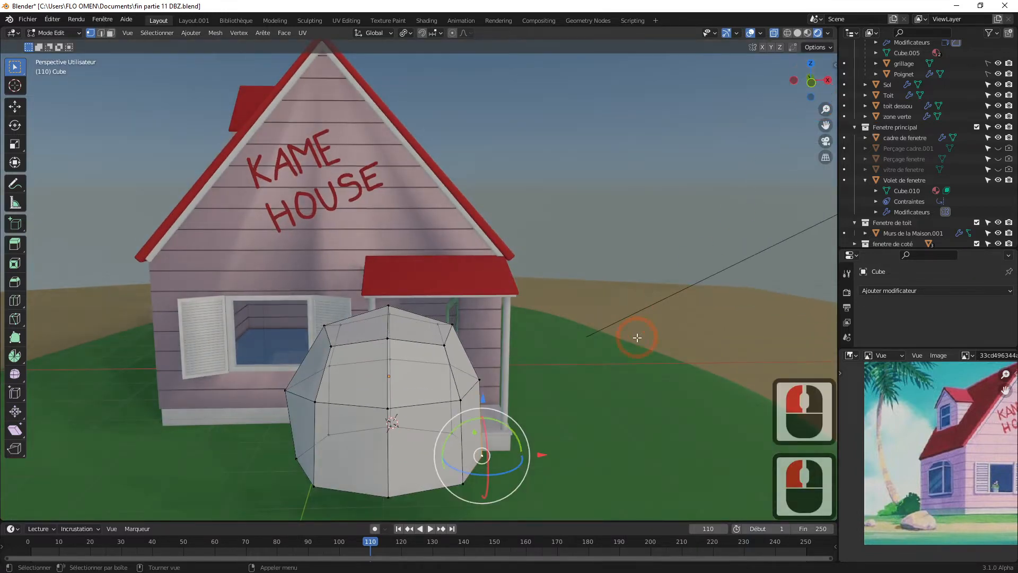
{"action": "left_click", "coordinate": [390, 495]}
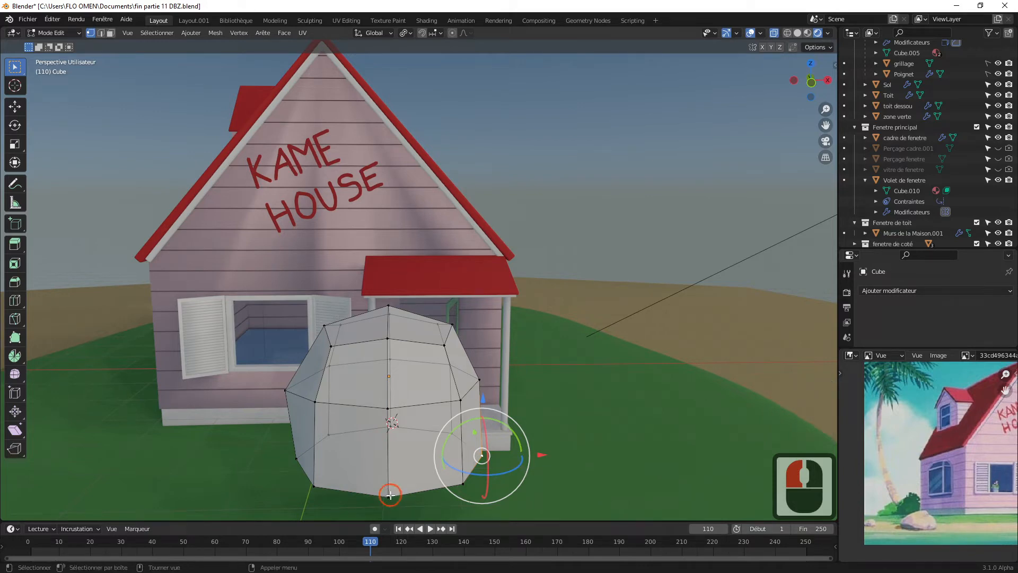
{"action": "left_click", "coordinate": [391, 495]}
{"action": "left_click", "coordinate": [393, 496], "text": "alt"}
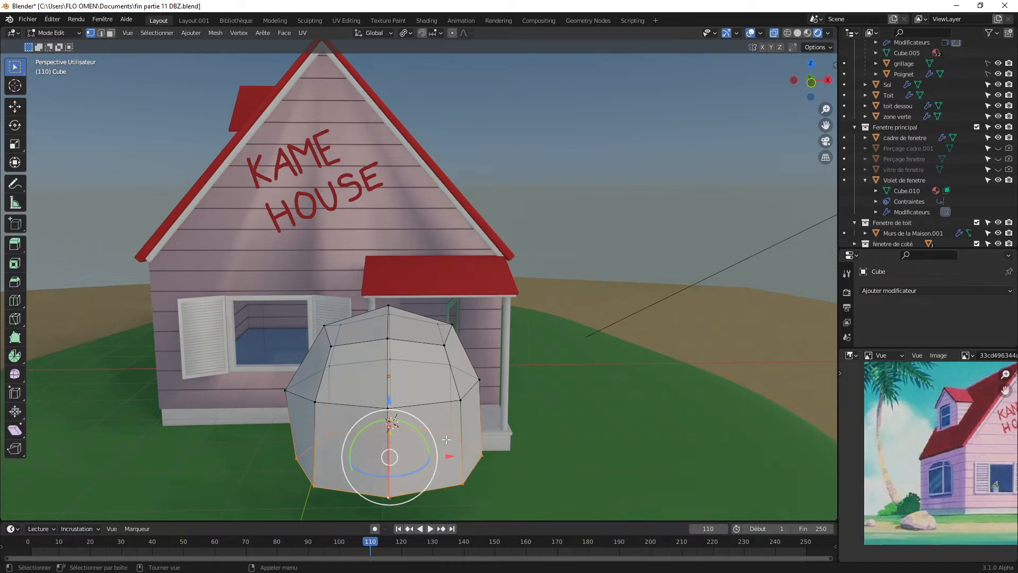
{"action": "left_click", "coordinate": [773, 32]}
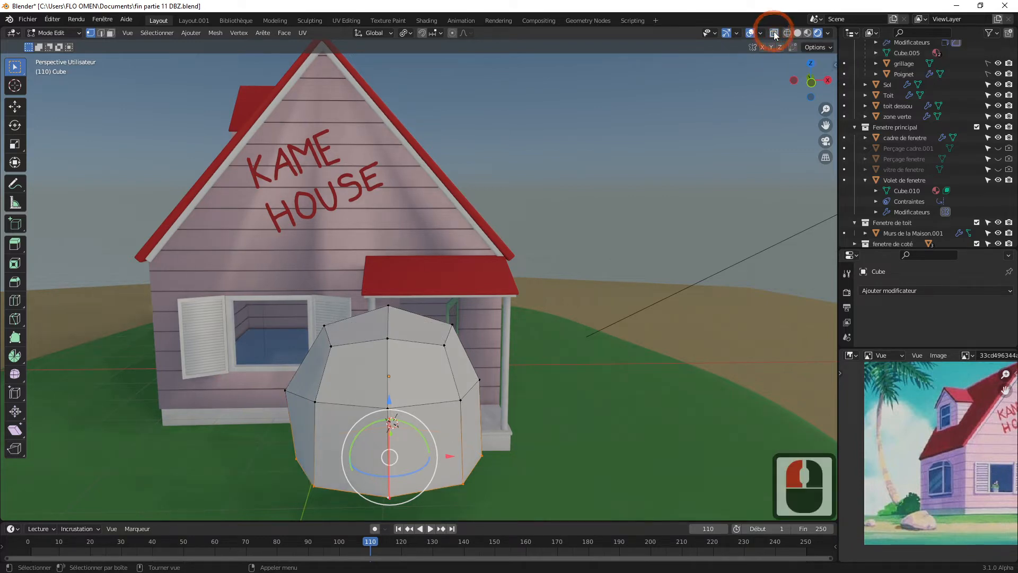
{"action": "left_click", "coordinate": [775, 33]}
{"action": "left_click", "coordinate": [774, 33]}
{"action": "left_click", "coordinate": [774, 33]}
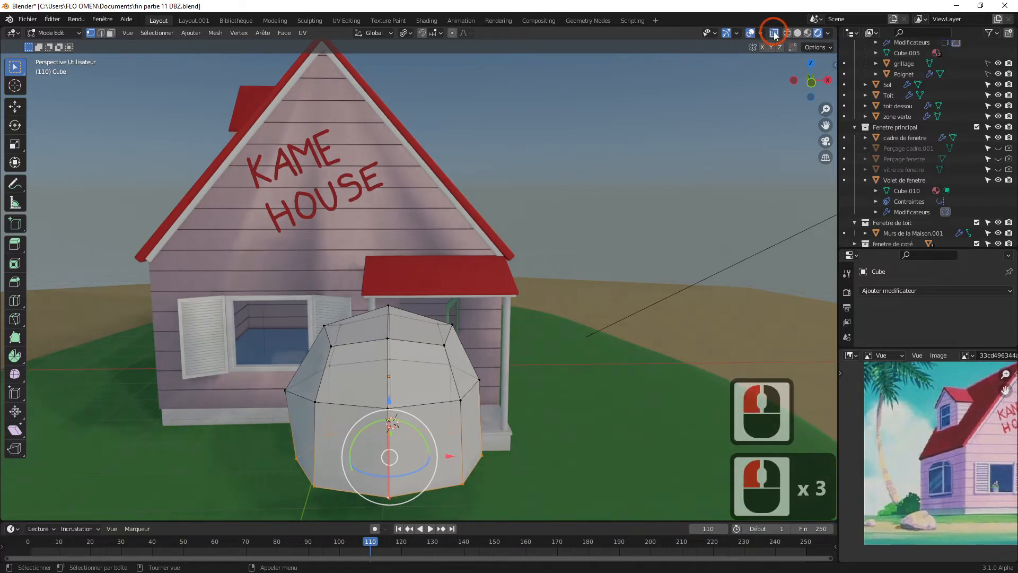
{"action": "left_click", "coordinate": [774, 33]}
{"action": "left_click", "coordinate": [775, 33]}
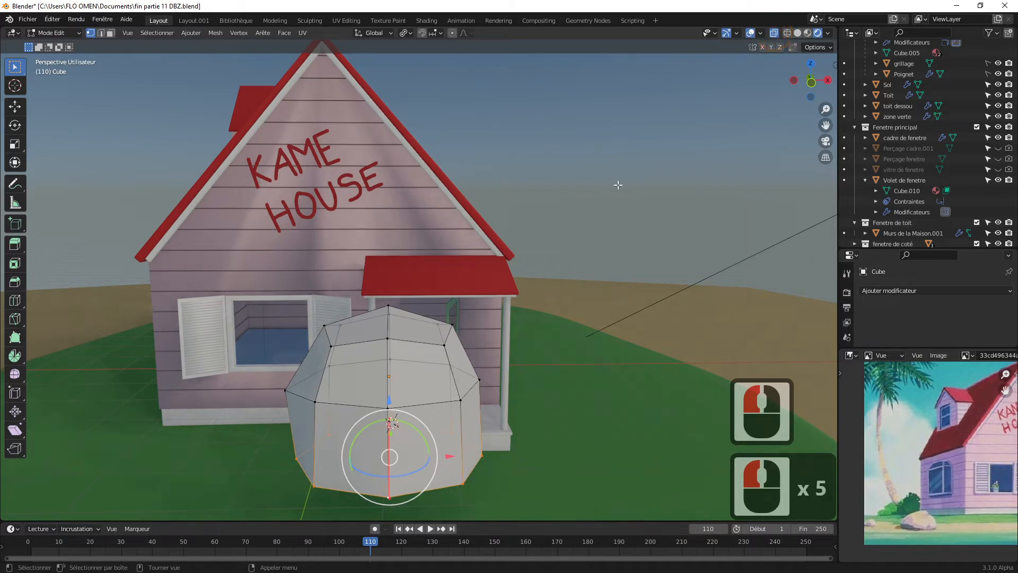
{"action": "key", "text": "s"}
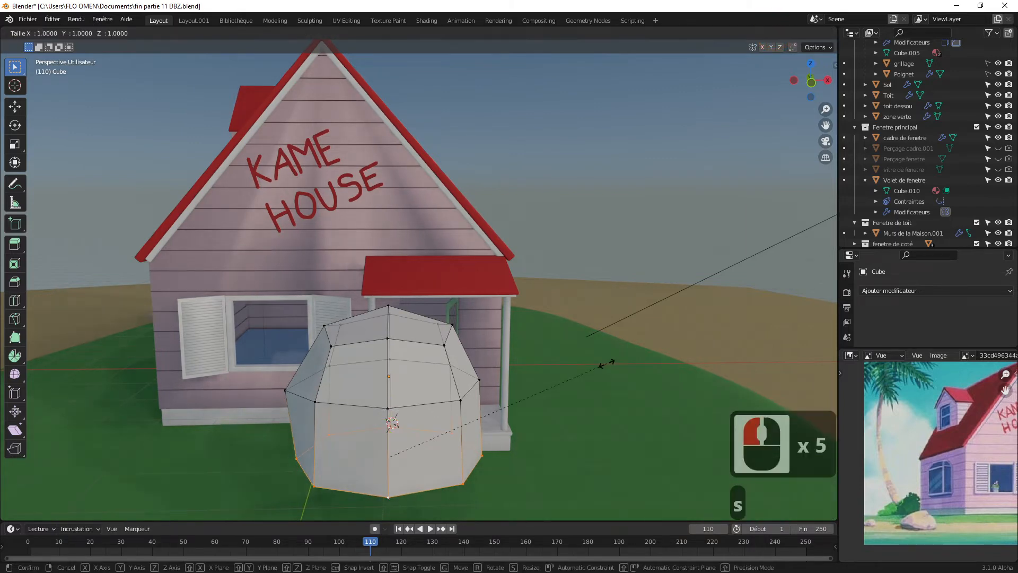
{"action": "left_click", "coordinate": [534, 371]}
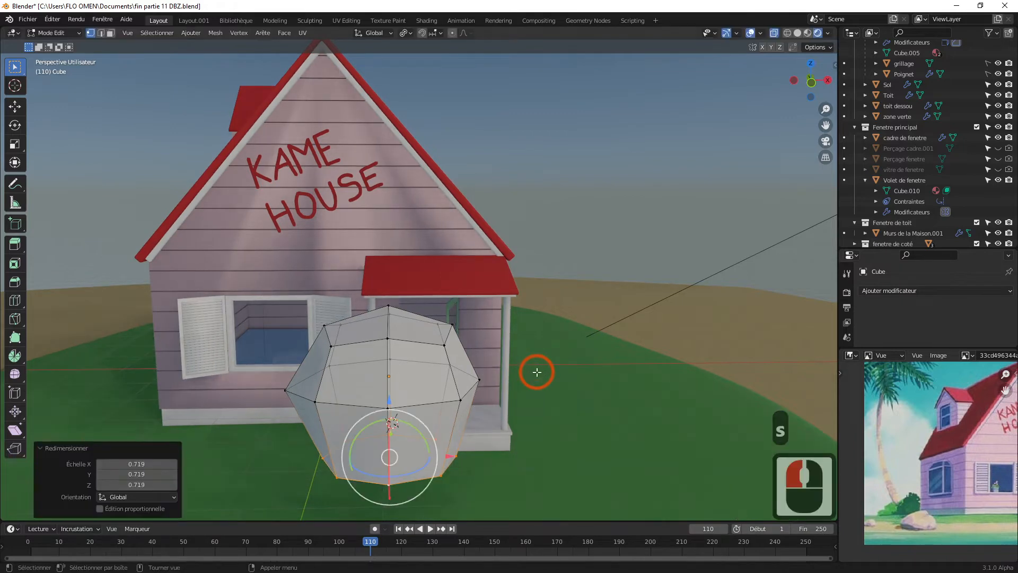
Select the horizontal edge loop around the middle of the mesh and lower it about 0.65 m along the Z axis.
{"action": "left_click", "coordinate": [458, 397], "text": "alt"}
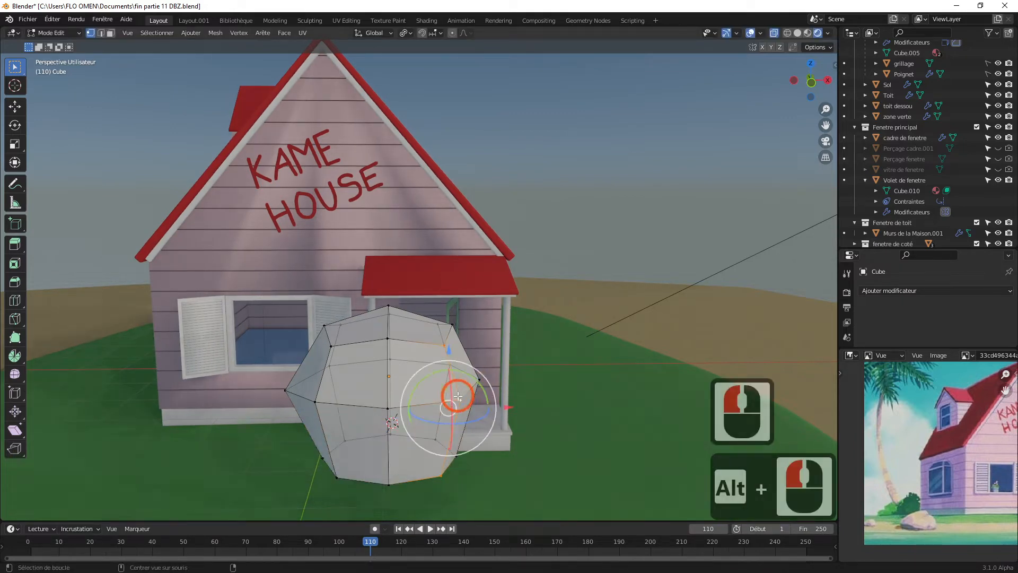
{"action": "left_click", "coordinate": [454, 397], "text": "alt"}
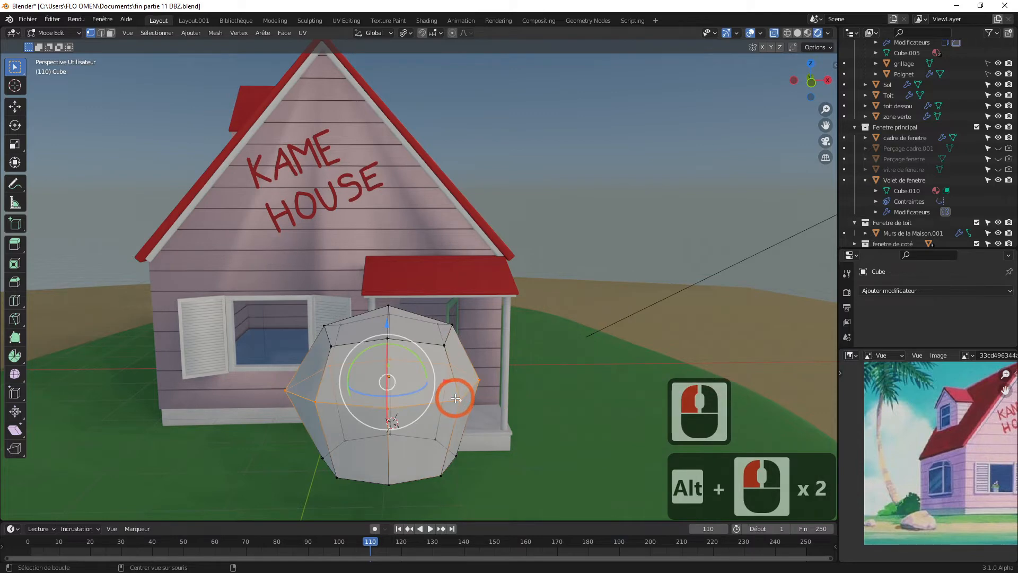
{"action": "key", "text": "g"}
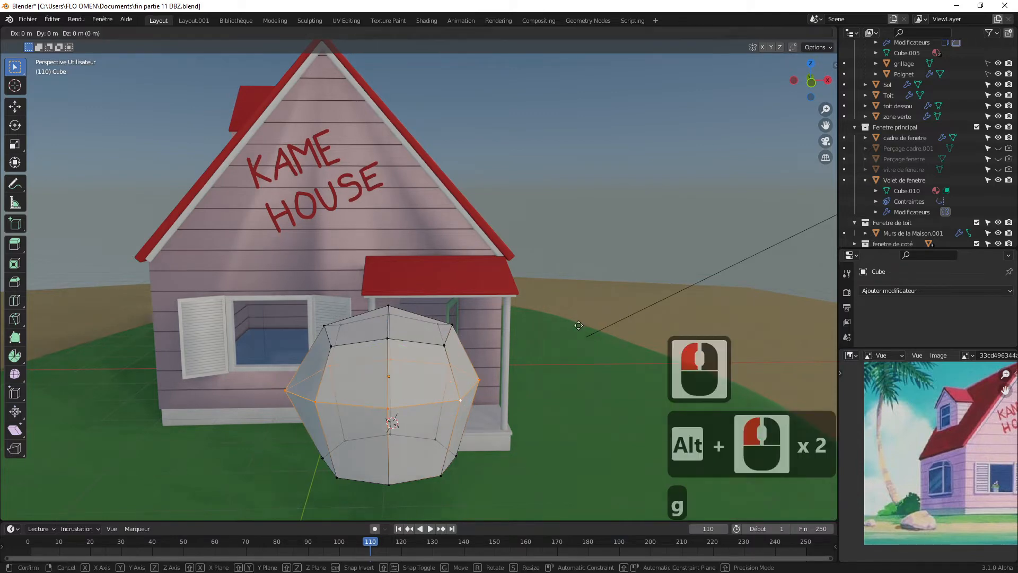
{"action": "key", "text": "z"}
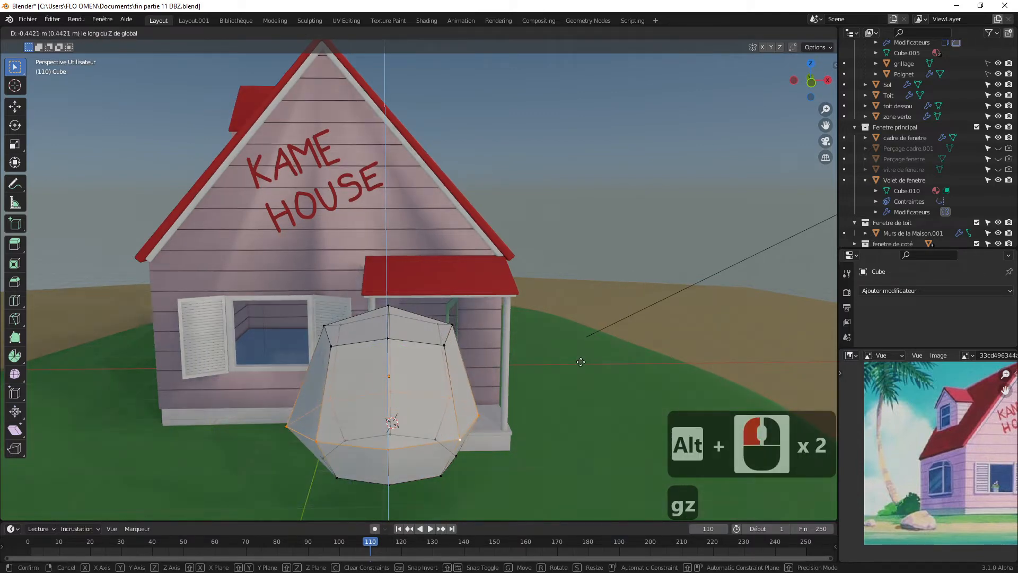
{"action": "left_click", "coordinate": [580, 376]}
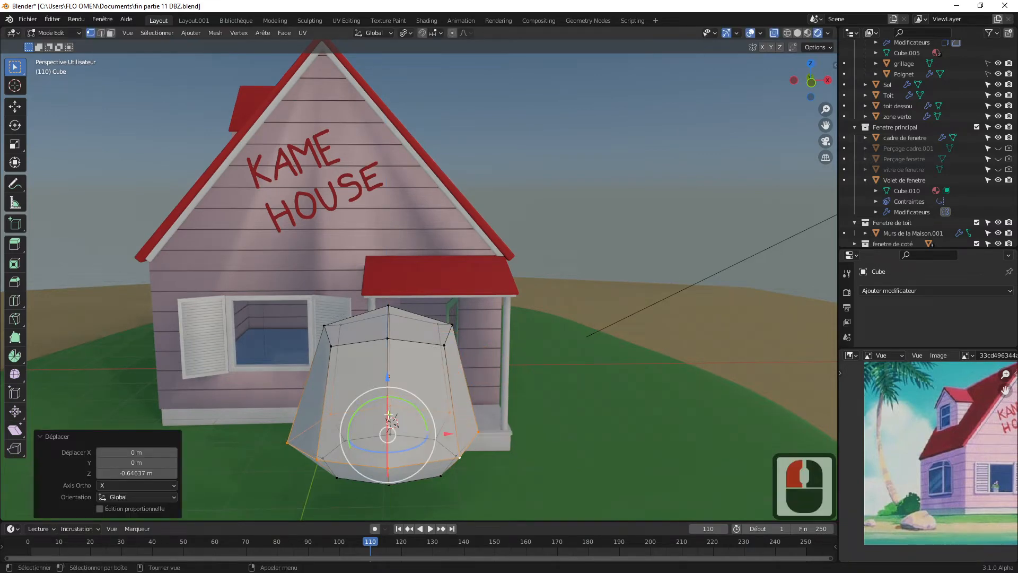
Add a single horizontal loop cut around the tall middle band of the mesh and scale it outward by about 1.54.
{"action": "left_click", "coordinate": [16, 302]}
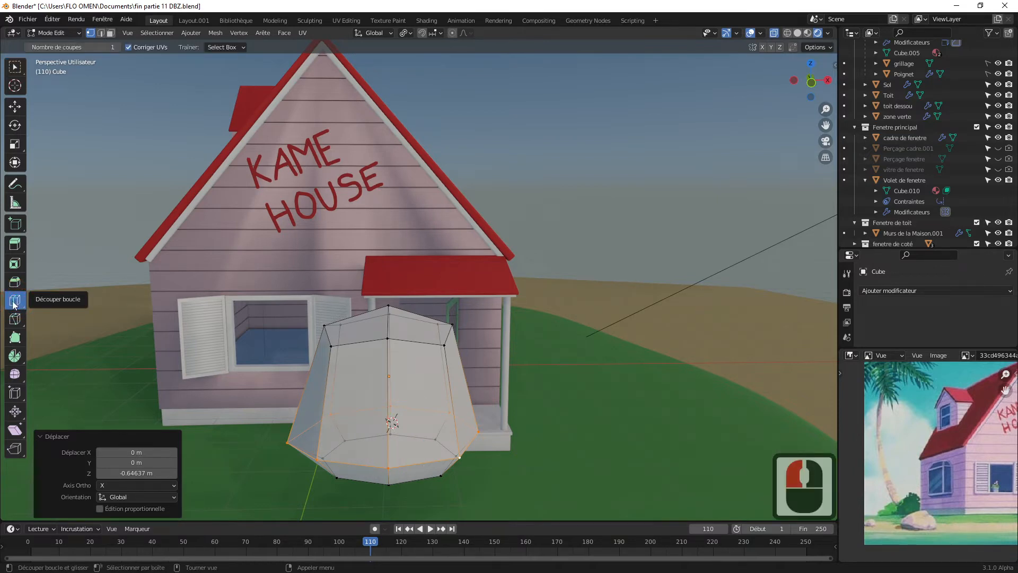
{"action": "left_click", "coordinate": [330, 397]}
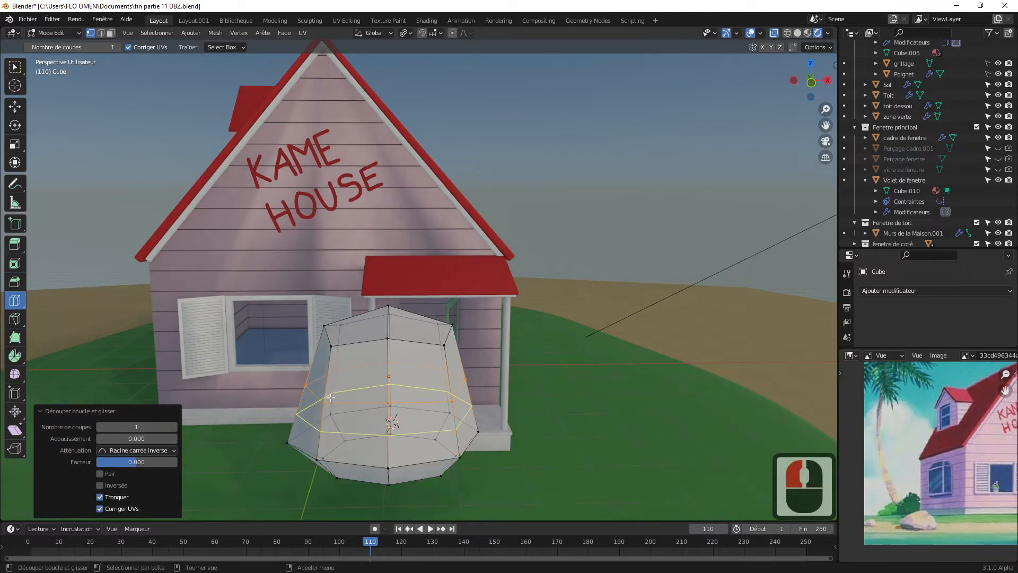
{"action": "key", "text": "s"}
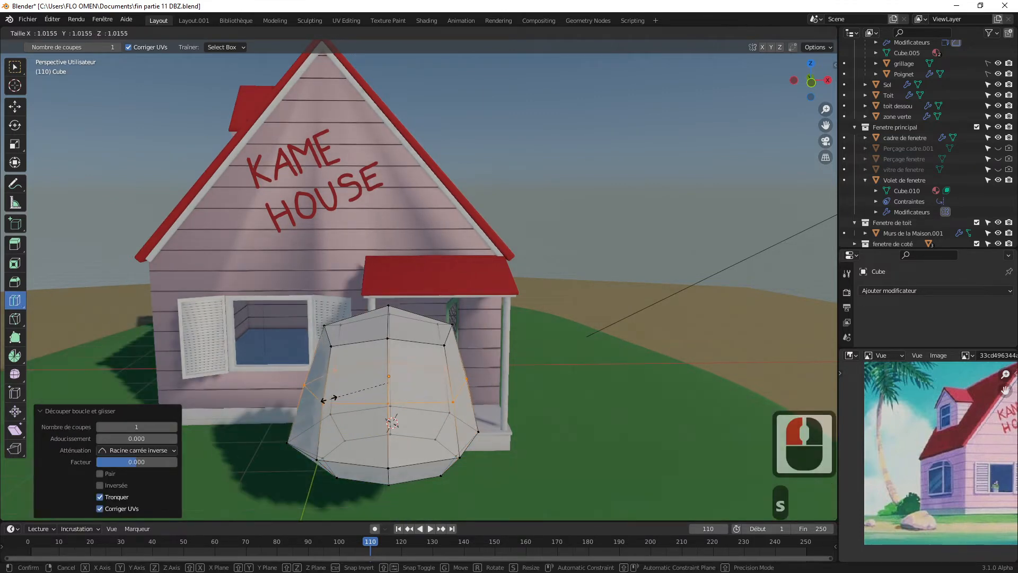
{"action": "left_click", "coordinate": [295, 398]}
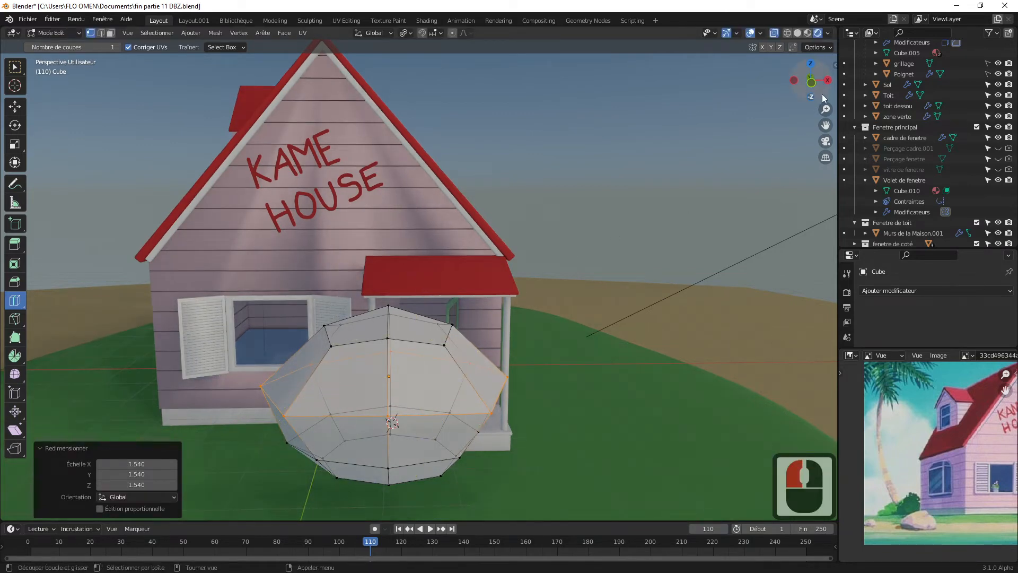
Return the rock cube to object mode and add a Subdivision Surface modifier to it.
{"action": "left_click_drag", "start_coordinate": [823, 94], "coordinate": [830, 73]}
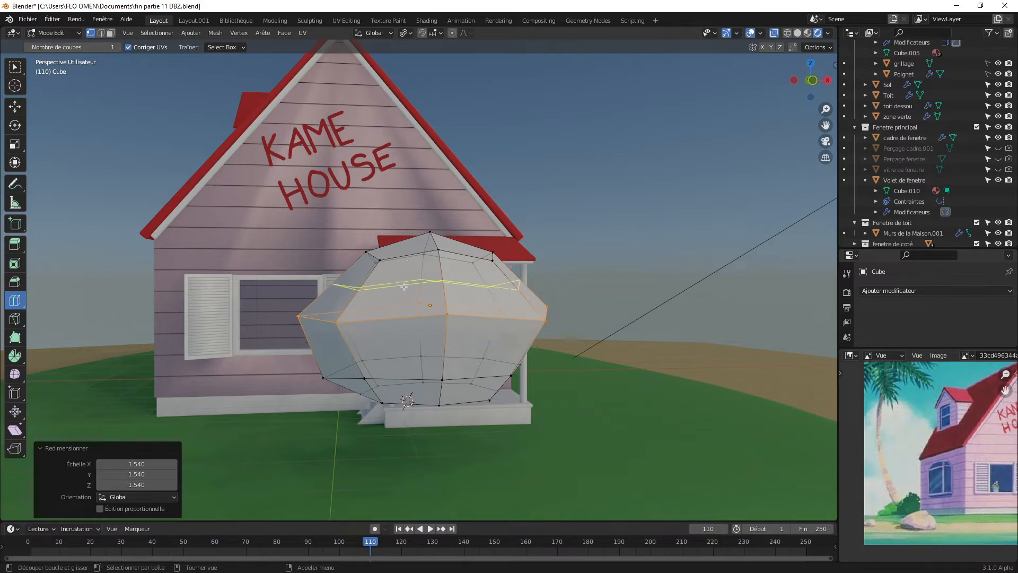
{"action": "left_click", "coordinate": [62, 34]}
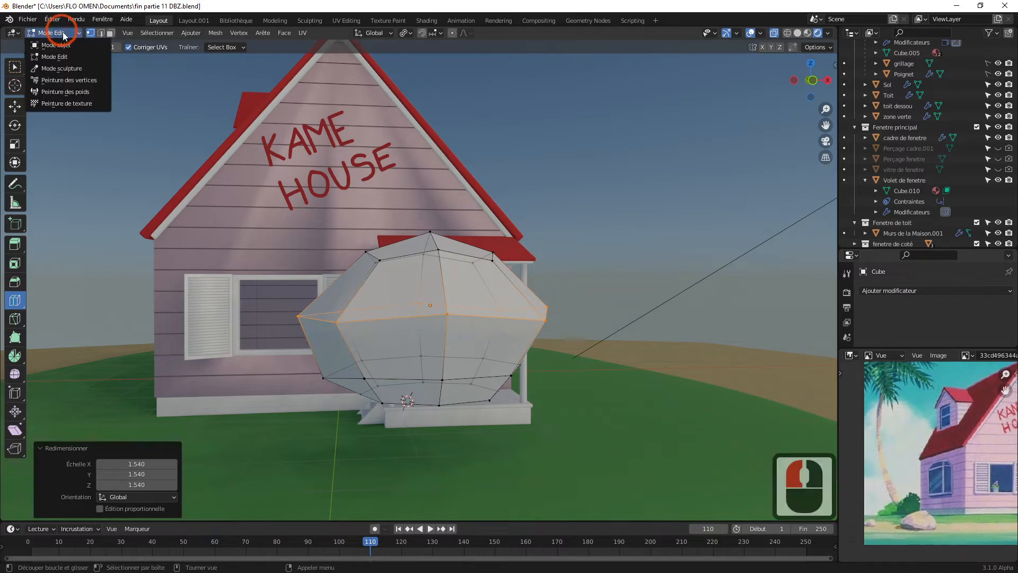
{"action": "left_click", "coordinate": [55, 45]}
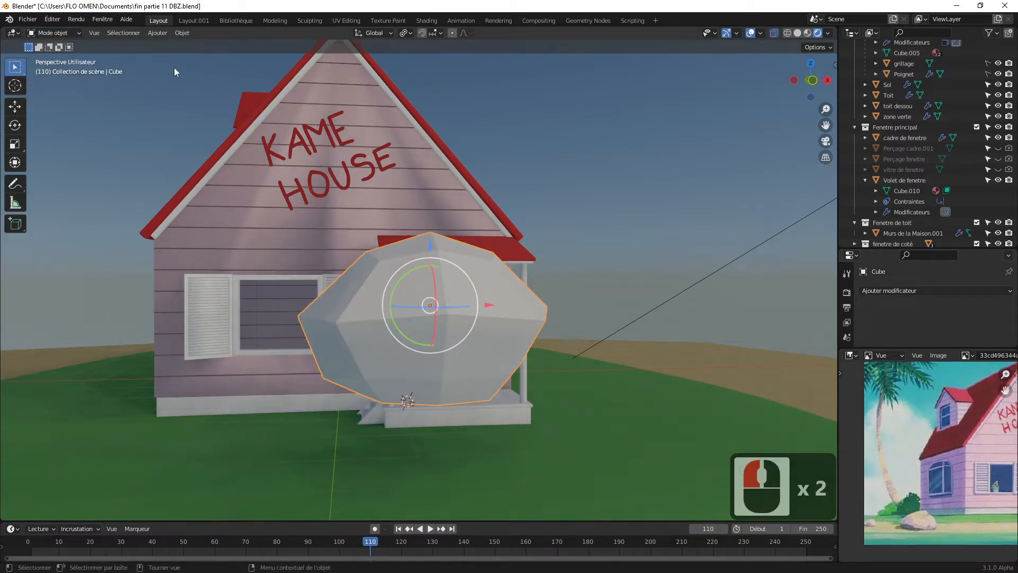
{"action": "left_click", "coordinate": [895, 291]}
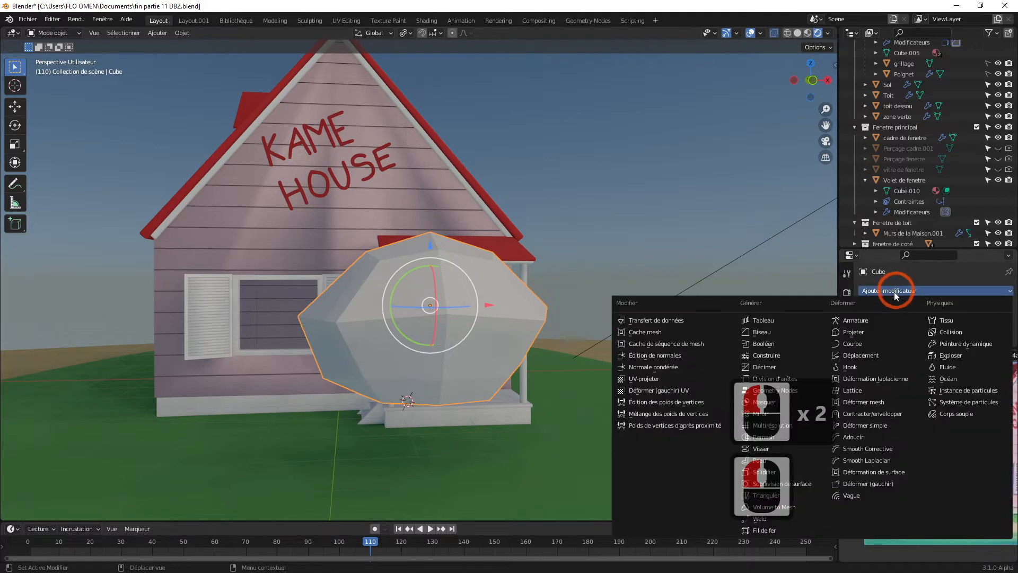
{"action": "left_click", "coordinate": [796, 482]}
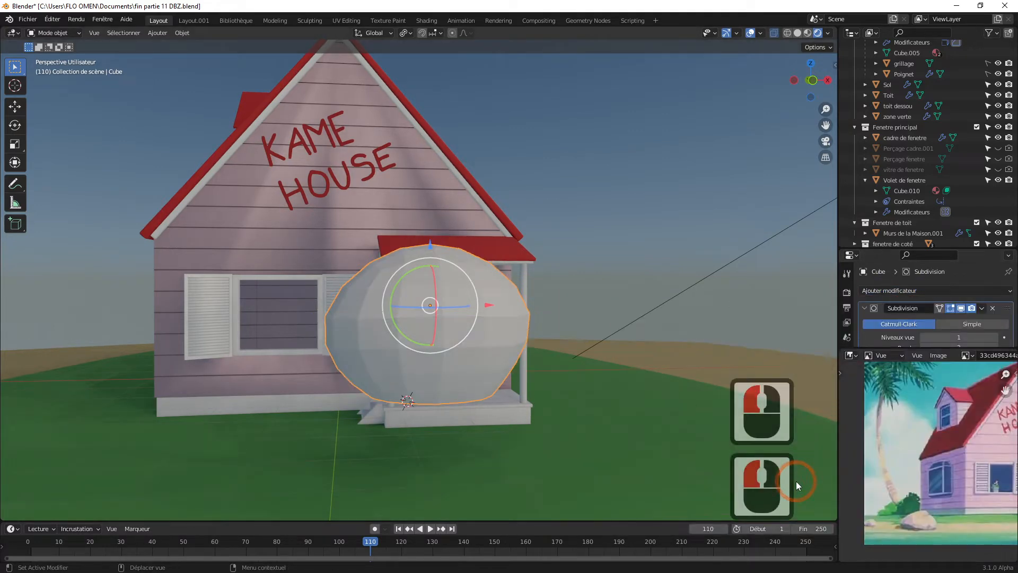
{"action": "left_click_drag", "start_coordinate": [900, 348], "coordinate": [901, 441]}
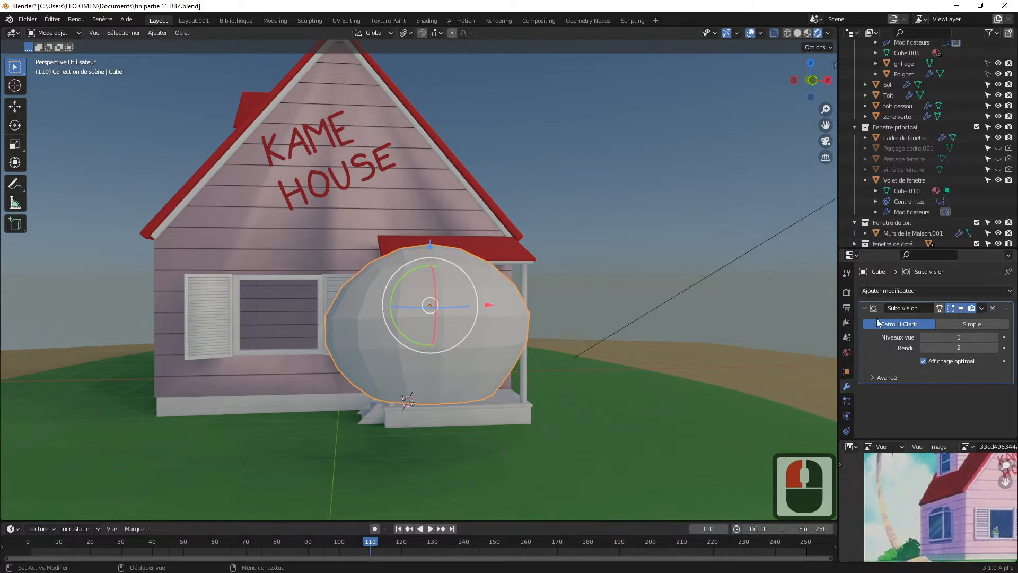
Compare the rock with the Subdivision modifier's viewport display off and on, and set its viewport levels to 2.
{"action": "left_click", "coordinate": [961, 309]}
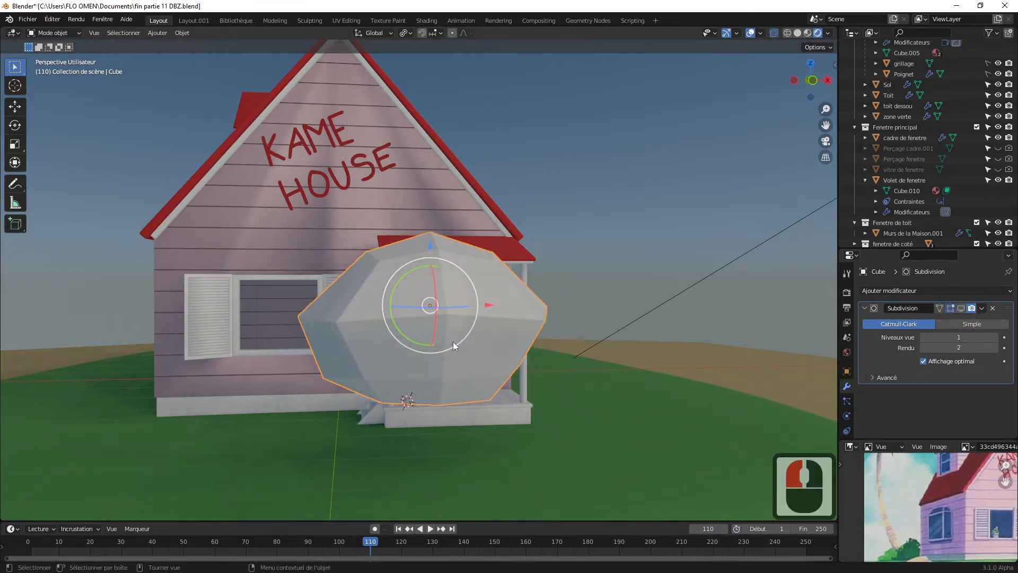
{"action": "left_click", "coordinate": [961, 309]}
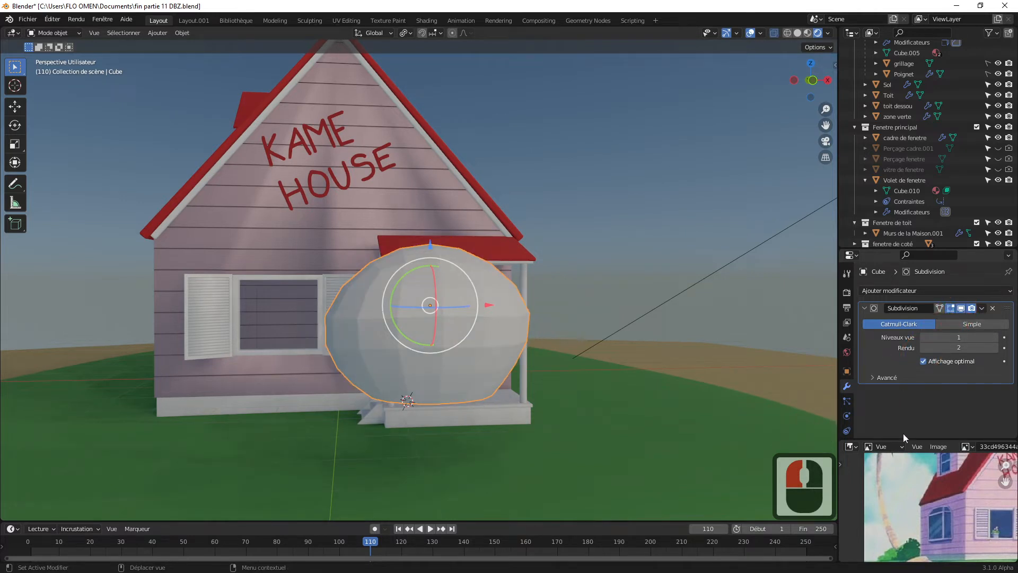
{"action": "left_click_drag", "start_coordinate": [908, 440], "coordinate": [908, 408]}
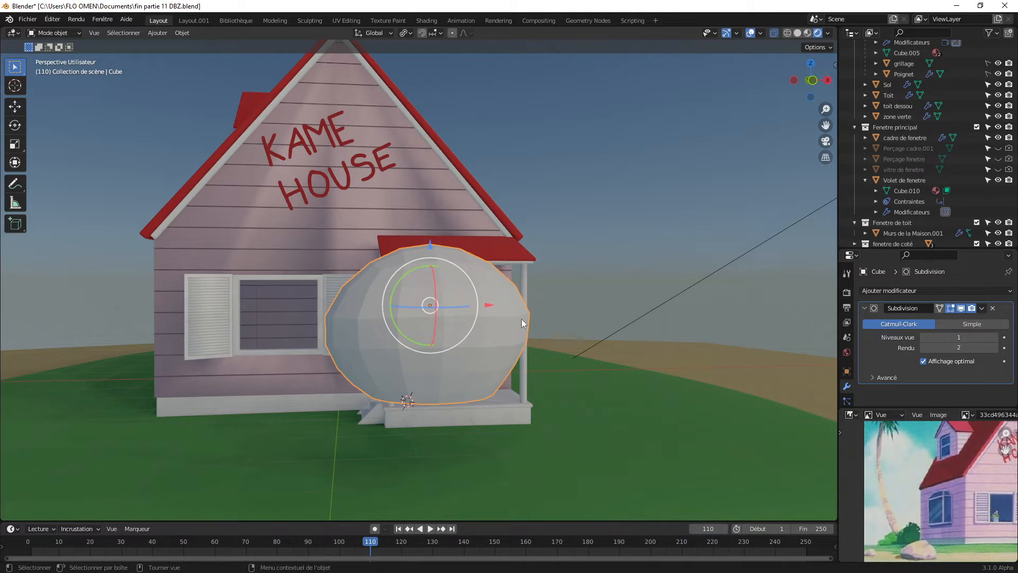
{"action": "left_click", "coordinate": [995, 338]}
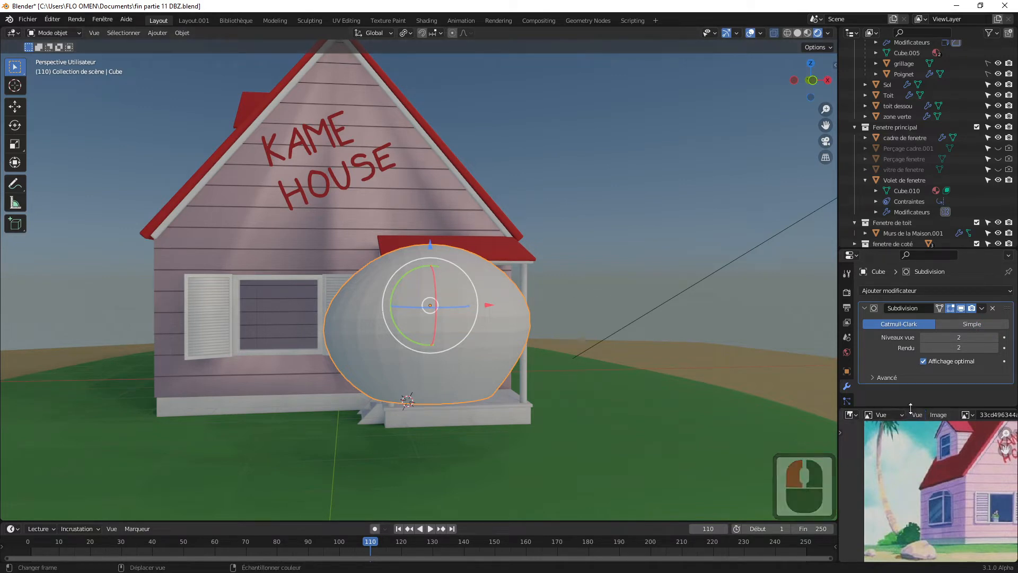
Add a Displace modifier to the rock after the Subdivision modifier.
{"action": "left_click_drag", "start_coordinate": [909, 410], "coordinate": [906, 482]}
{"action": "left_click", "coordinate": [932, 292]}
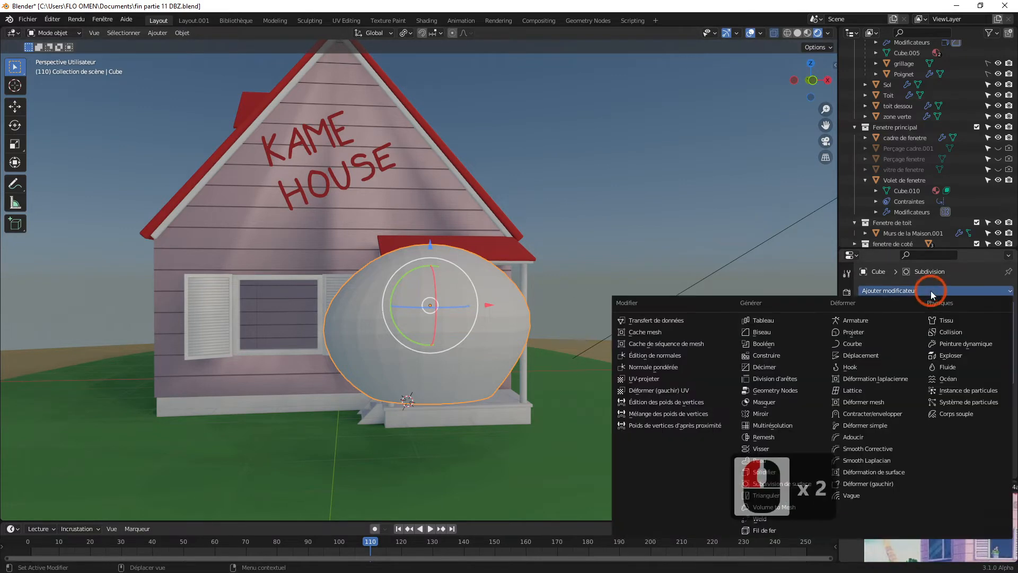
{"action": "left_click", "coordinate": [873, 356]}
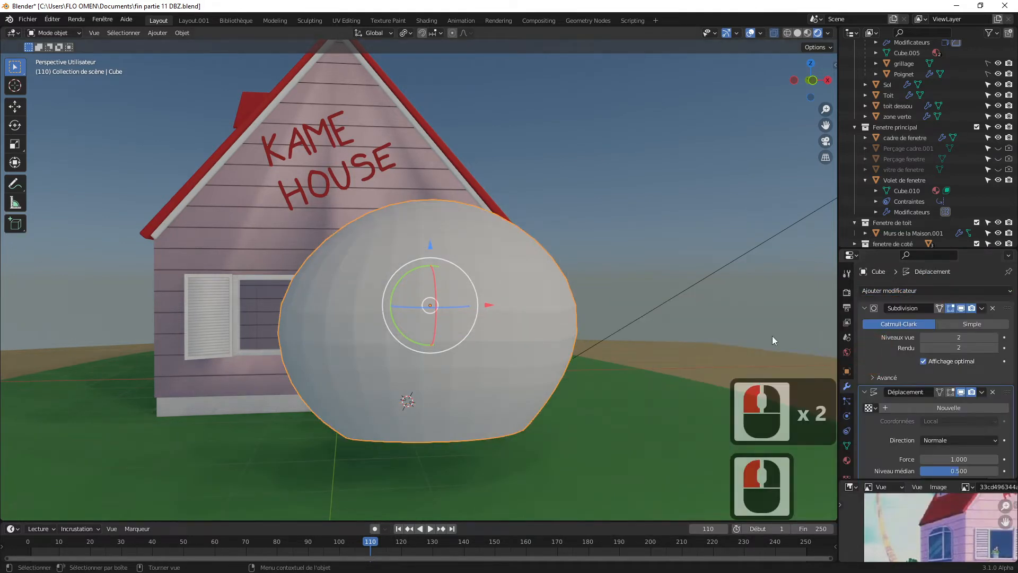
Create a new texture for the Displace modifier and set its type to Clouds (Nuages).
{"action": "left_click", "coordinate": [891, 399]}
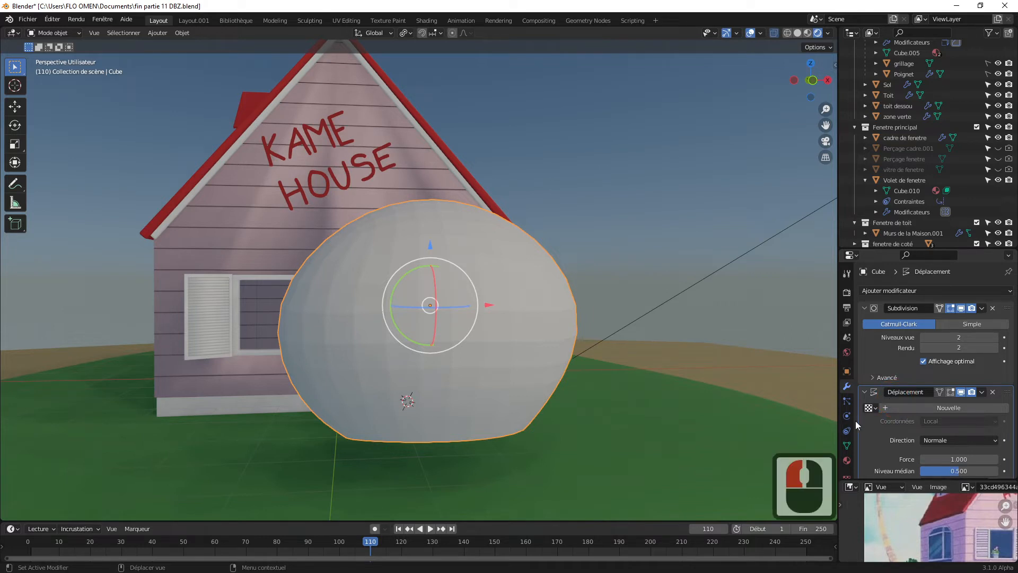
{"action": "left_click", "coordinate": [847, 475]}
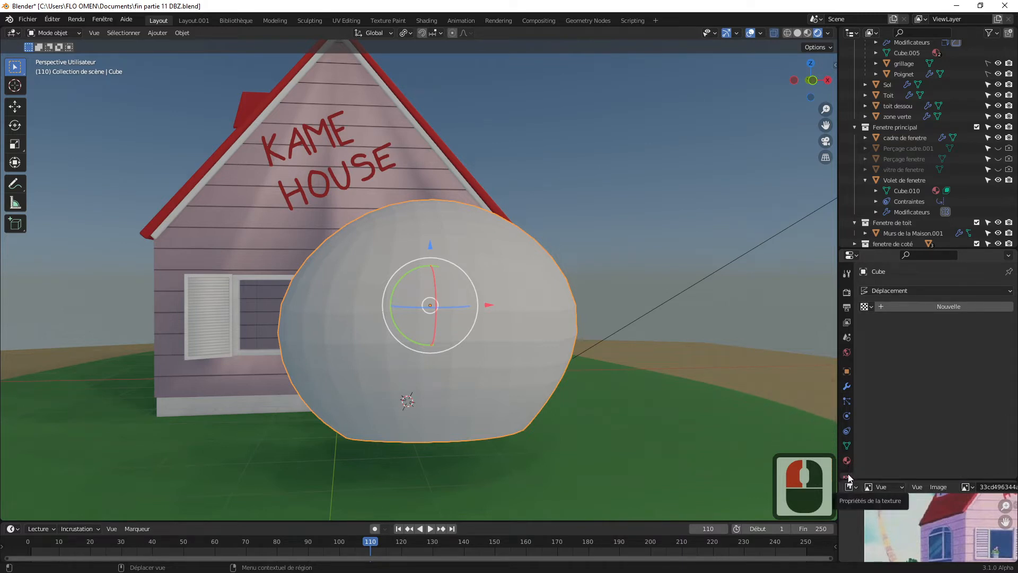
{"action": "left_click", "coordinate": [847, 476]}
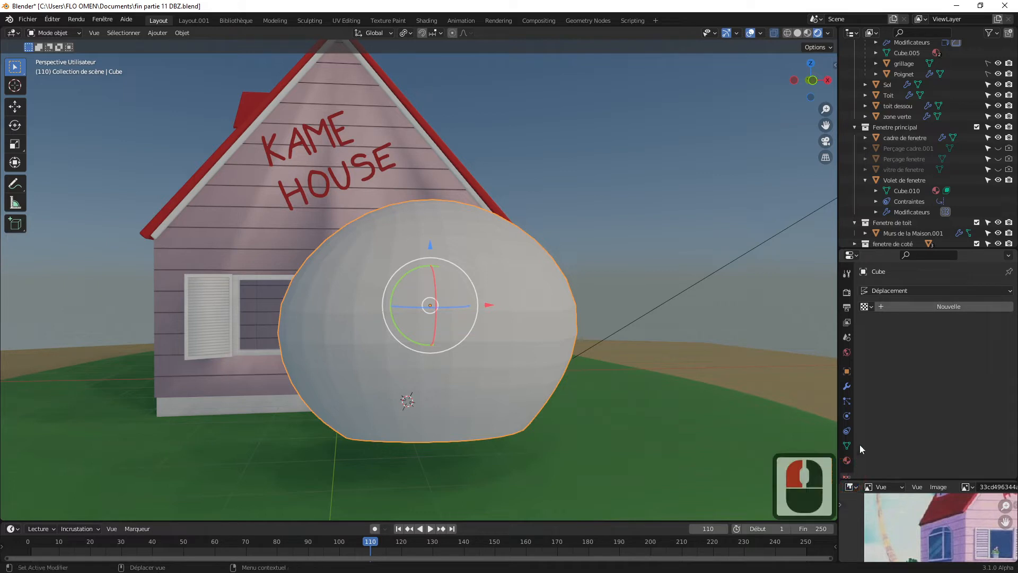
{"action": "left_click", "coordinate": [916, 307]}
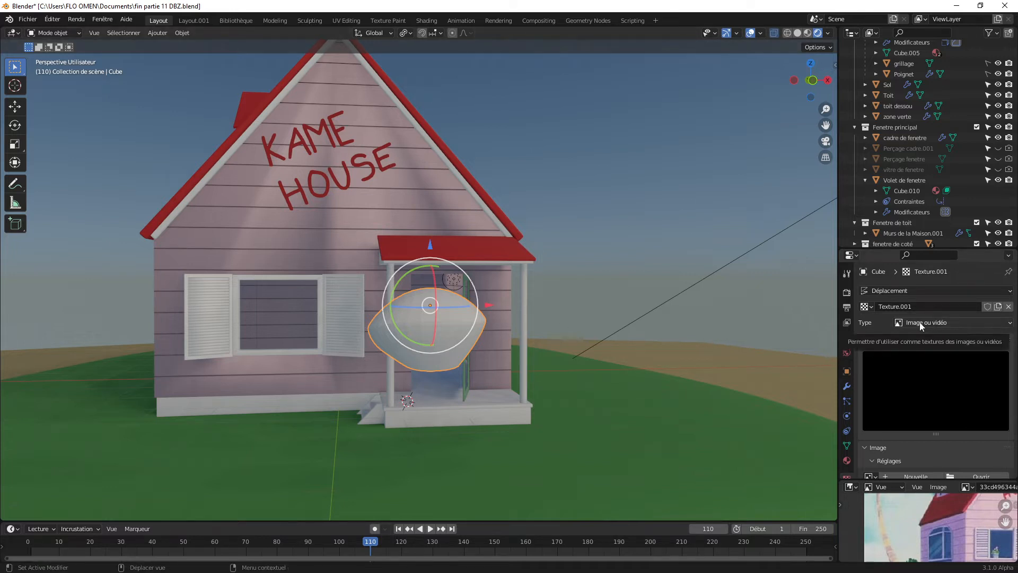
{"action": "left_click", "coordinate": [950, 322]}
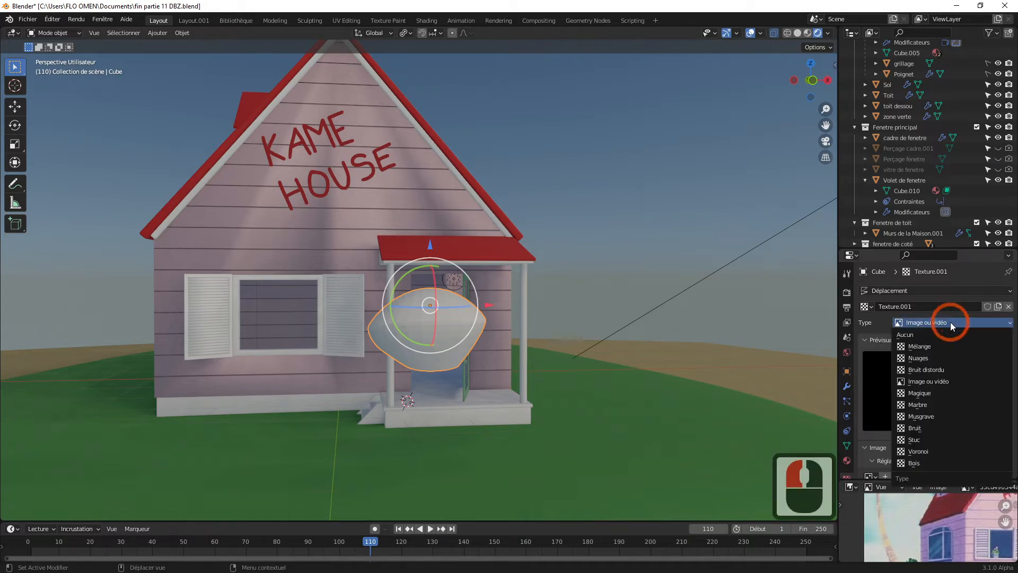
{"action": "left_click", "coordinate": [921, 359]}
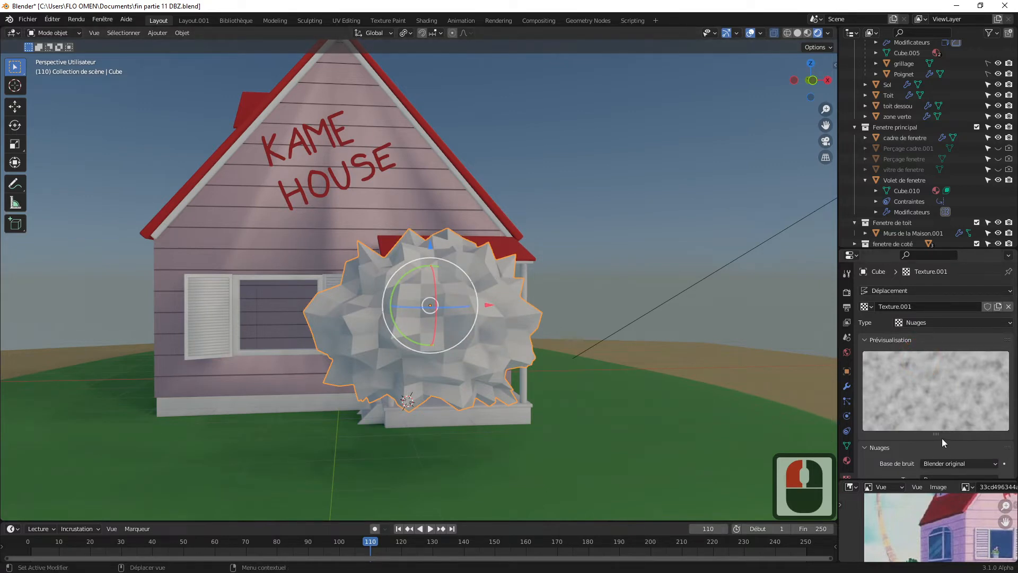
Collapse the Subdivision modifier's settings and set the Displace modifier's strength (Force) to 0.2.
{"action": "left_click", "coordinate": [848, 386]}
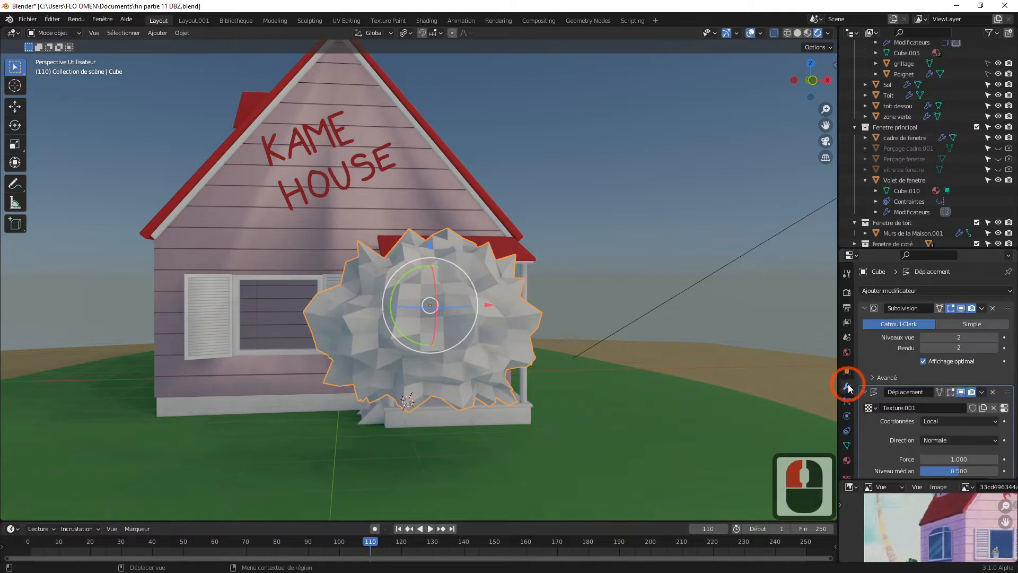
{"action": "left_click", "coordinate": [865, 309]}
{"action": "left_click", "coordinate": [892, 324]}
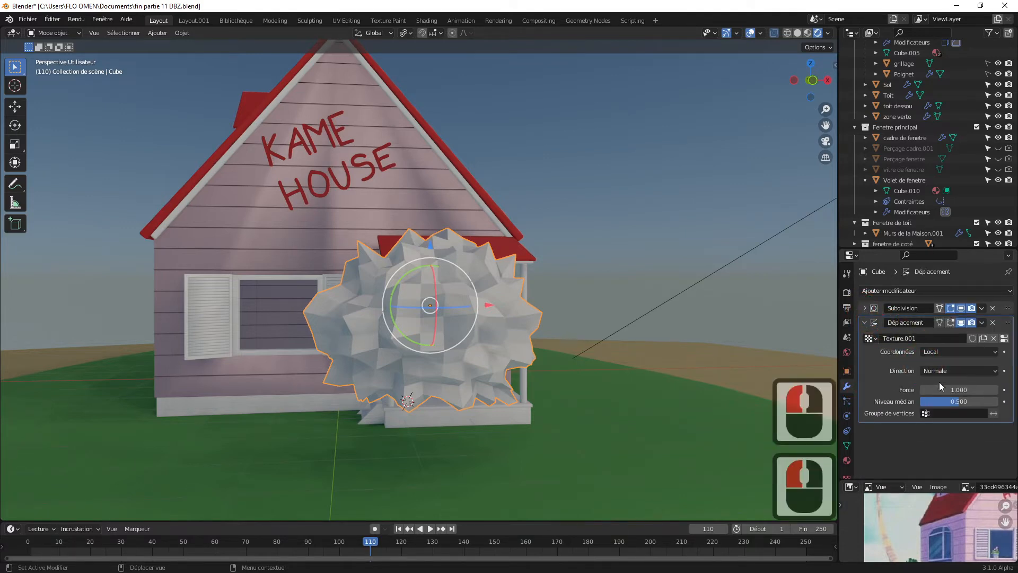
{"action": "double_click", "coordinate": [966, 390]}
{"action": "type", "text": "0.1"}
{"action": "key", "text": "Return"}
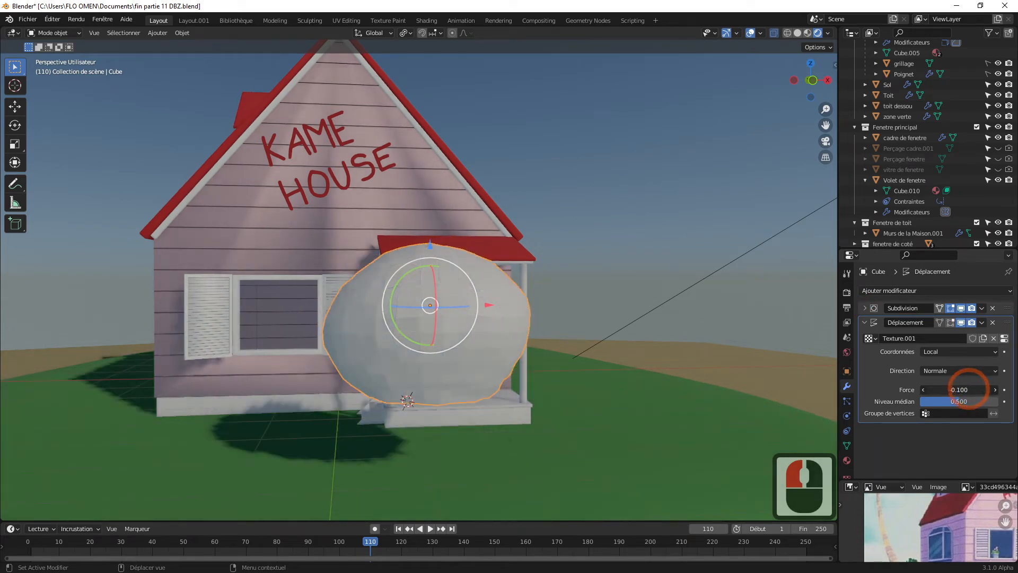
{"action": "left_click_drag", "start_coordinate": [970, 389], "coordinate": [979, 390]}
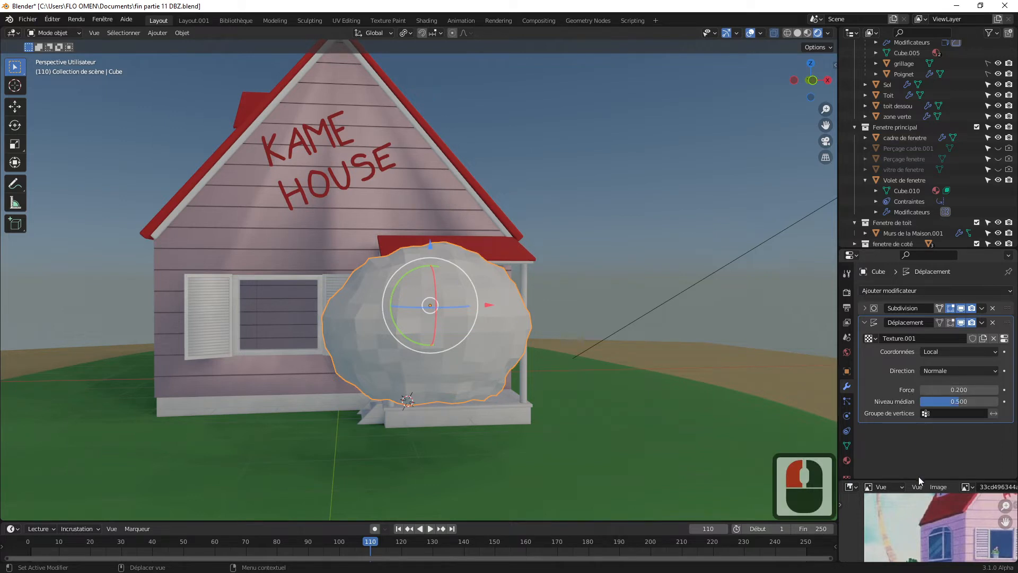
Set the Clouds texture's size (Taille) to 0.91 for broader, smoother displacement of the rock.
{"action": "left_click_drag", "start_coordinate": [918, 476], "coordinate": [865, 480]}
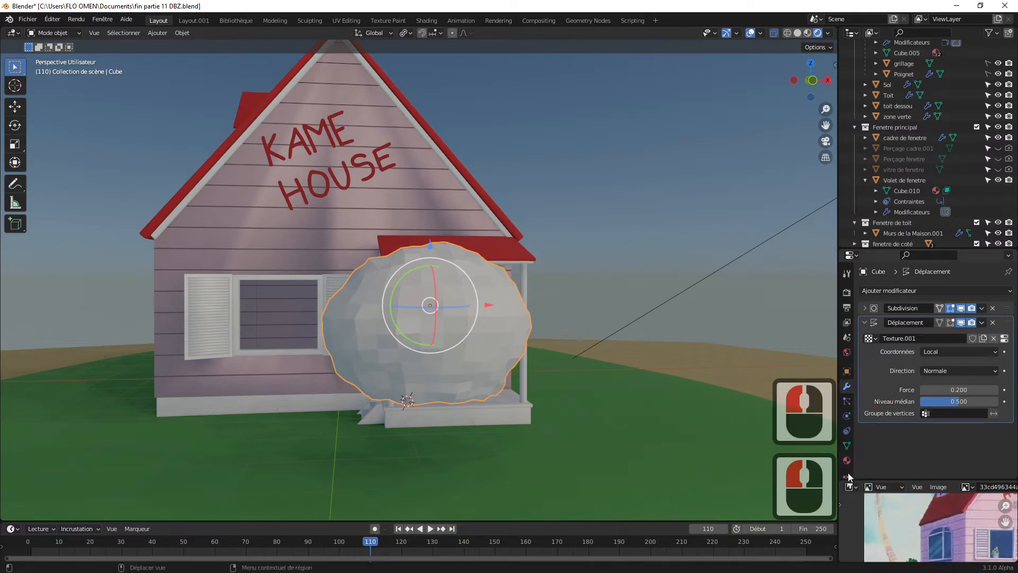
{"action": "left_click", "coordinate": [847, 474]}
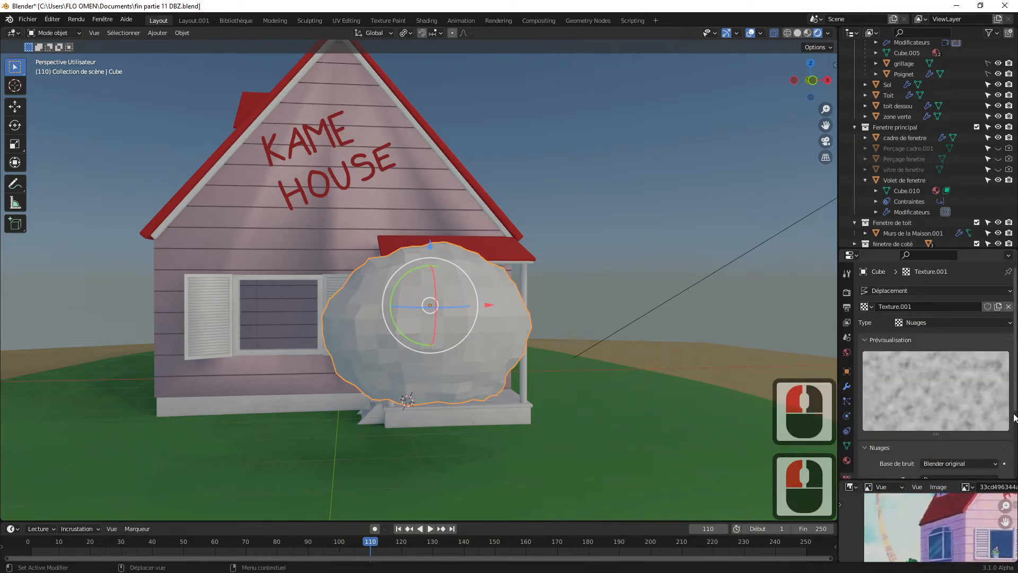
{"action": "left_click_drag", "start_coordinate": [1014, 408], "coordinate": [1010, 451]}
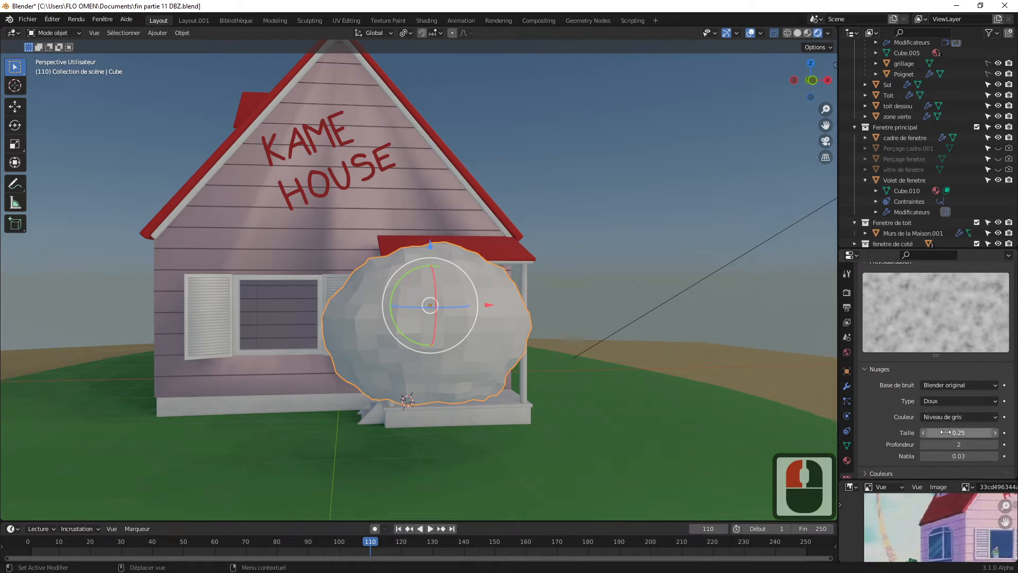
{"action": "mouse_move", "coordinate": [949, 433]}
{"action": "left_mouse_down"}
{"action": "mouse_move", "coordinate": [987, 432]}
{"action": "mouse_move", "coordinate": [940, 433]}
{"action": "mouse_move", "coordinate": [976, 432]}
{"action": "mouse_move", "coordinate": [949, 436]}
{"action": "left_mouse_up"}
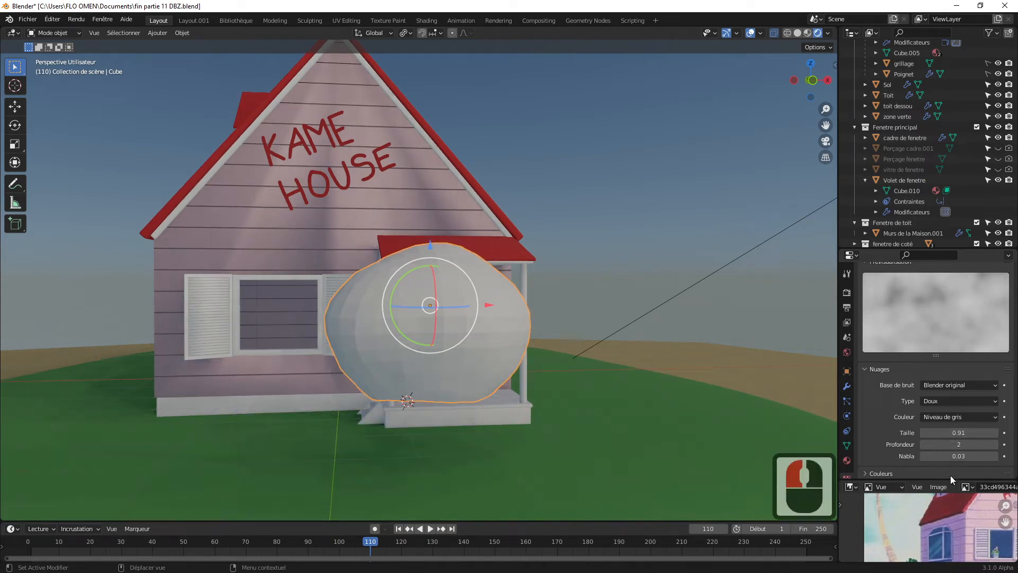
{"action": "left_click_drag", "start_coordinate": [974, 480], "coordinate": [978, 444]}
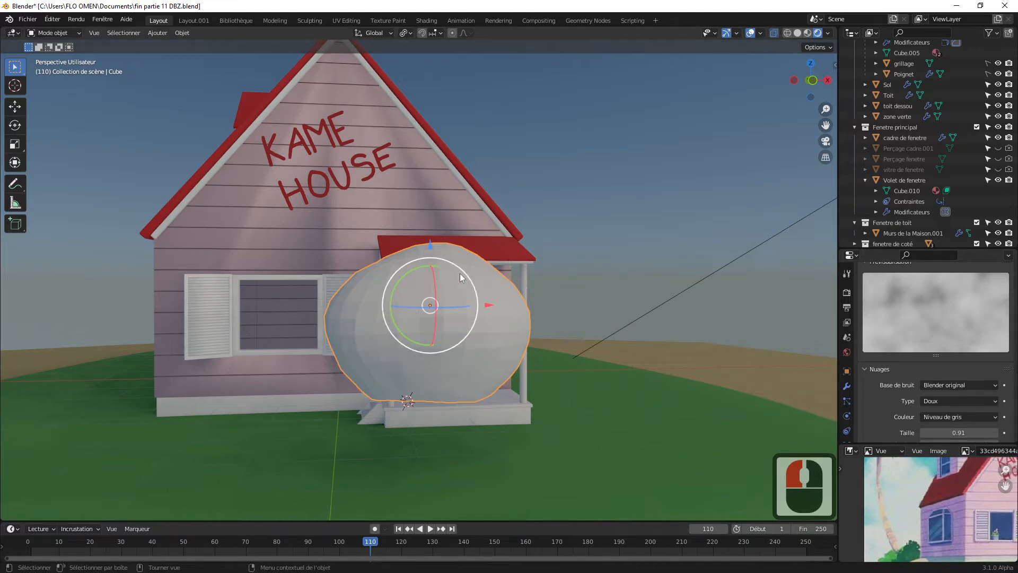
In edit mode, move the vertex at the mesh's upper right by about -0.06 m in X and -0.09 m in Z.
{"action": "key", "text": "Tab"}
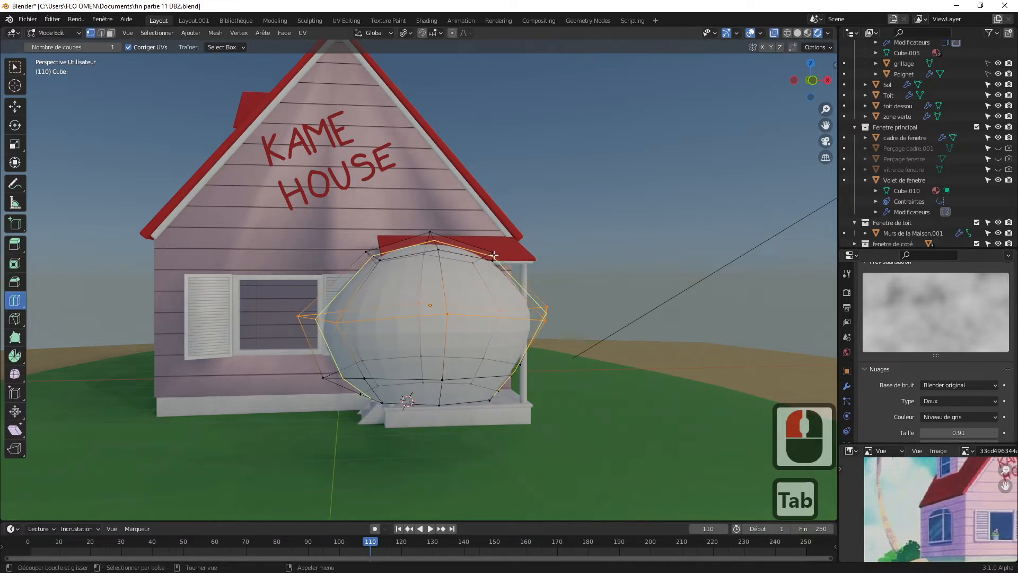
{"action": "left_click", "coordinate": [15, 67]}
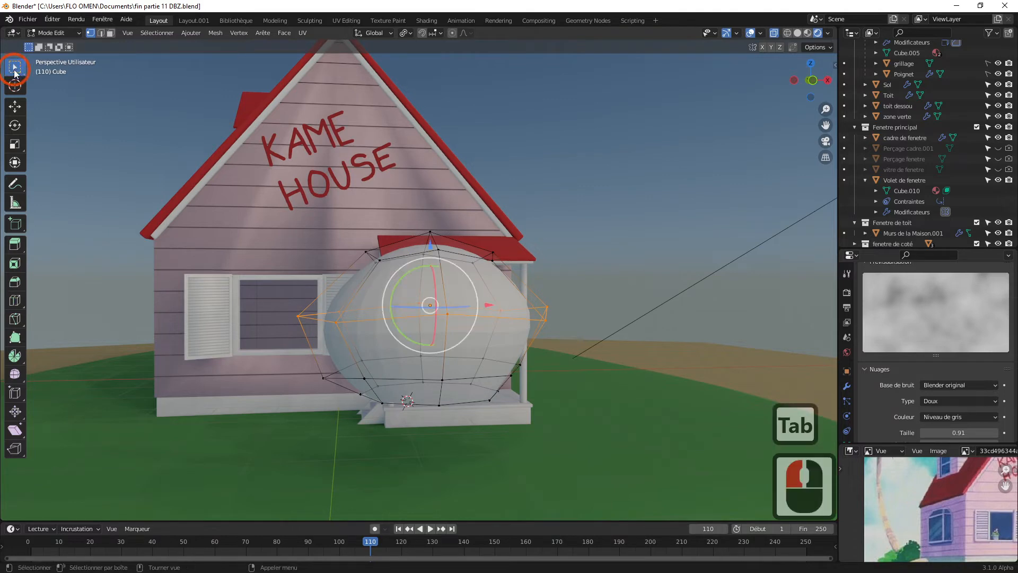
{"action": "left_click", "coordinate": [494, 252]}
{"action": "left_click", "coordinate": [494, 252]}
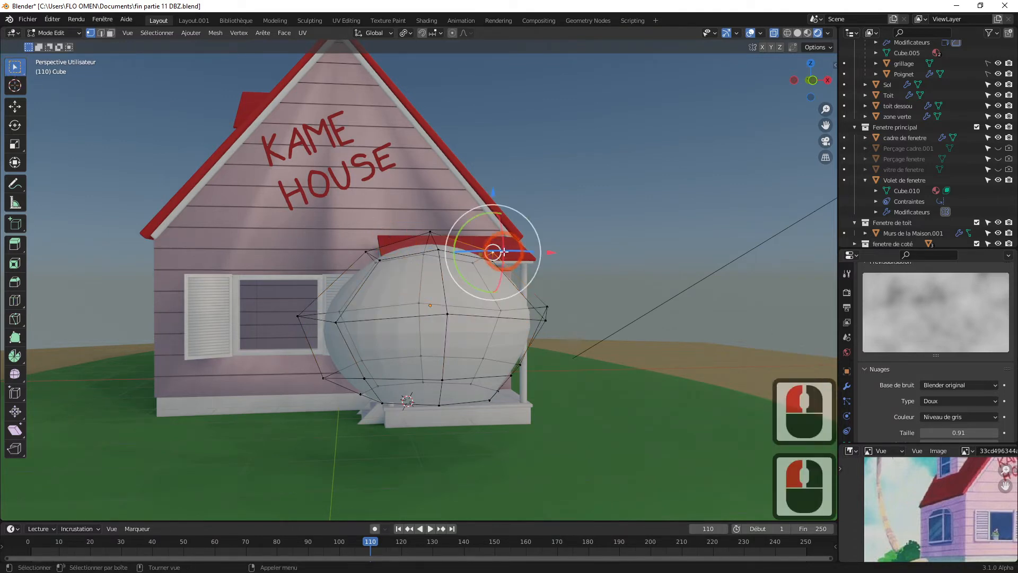
{"action": "key", "text": "g"}
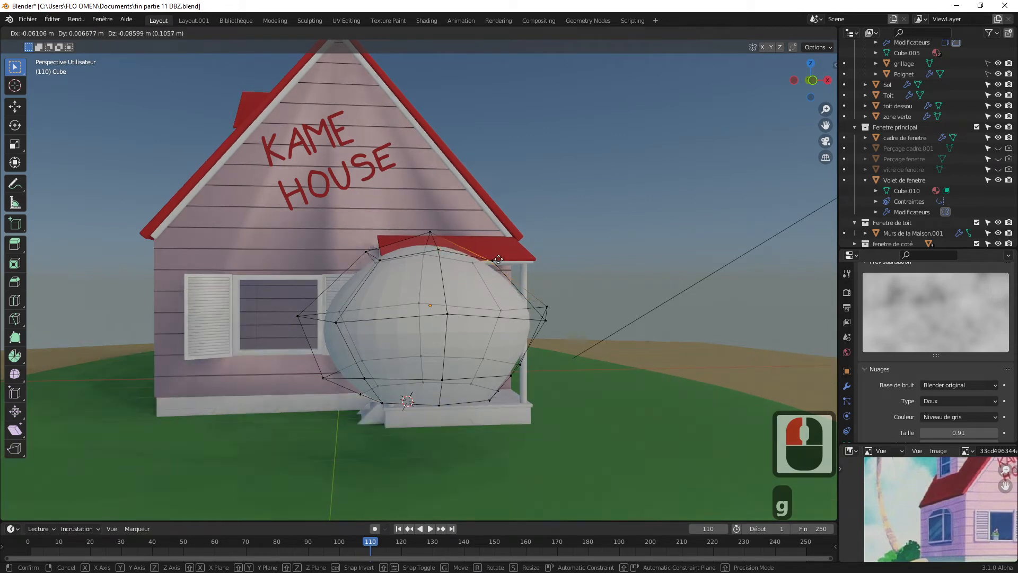
{"action": "left_click", "coordinate": [494, 259]}
{"action": "left_click_drag", "start_coordinate": [887, 441], "coordinate": [891, 350]}
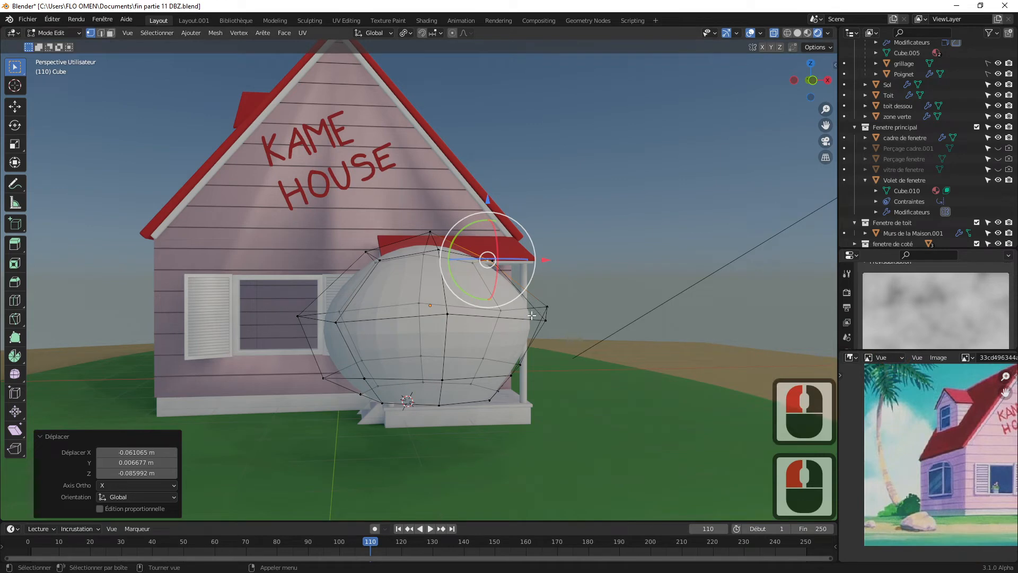
Try a trackball rotation of about 25.2° and 55.6° on the single vertex at the mesh's upper left.
{"action": "left_click", "coordinate": [366, 252]}
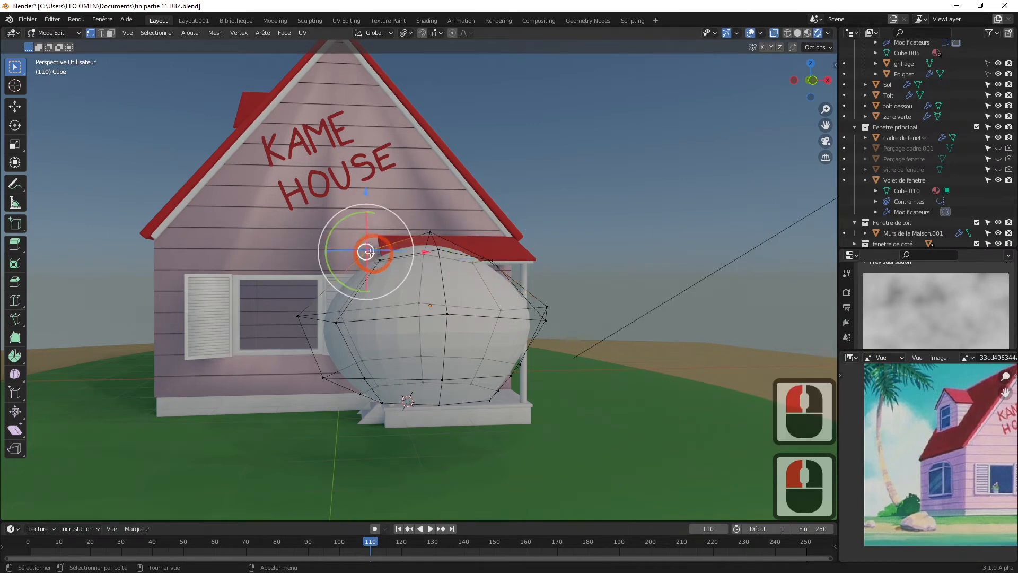
{"action": "key", "text": "r"}
{"action": "key", "text": "r"}
{"action": "left_click", "coordinate": [393, 265]}
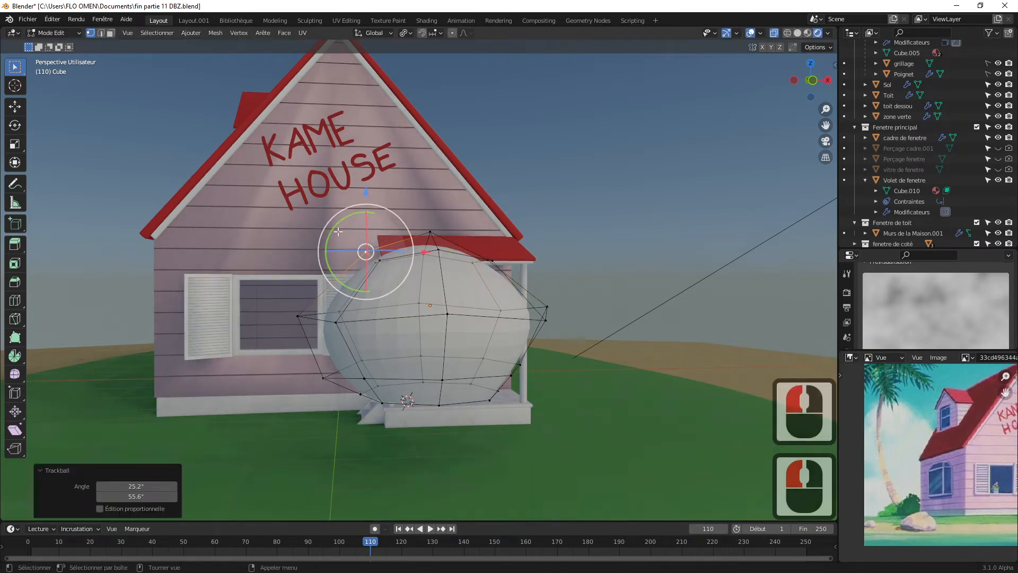
Move the vertices at the mesh's upper left by about 0.19 m in X, -0.02 m in Y and -0.31 m in Z.
{"action": "left_click_drag", "start_coordinate": [312, 209], "coordinate": [381, 264]}
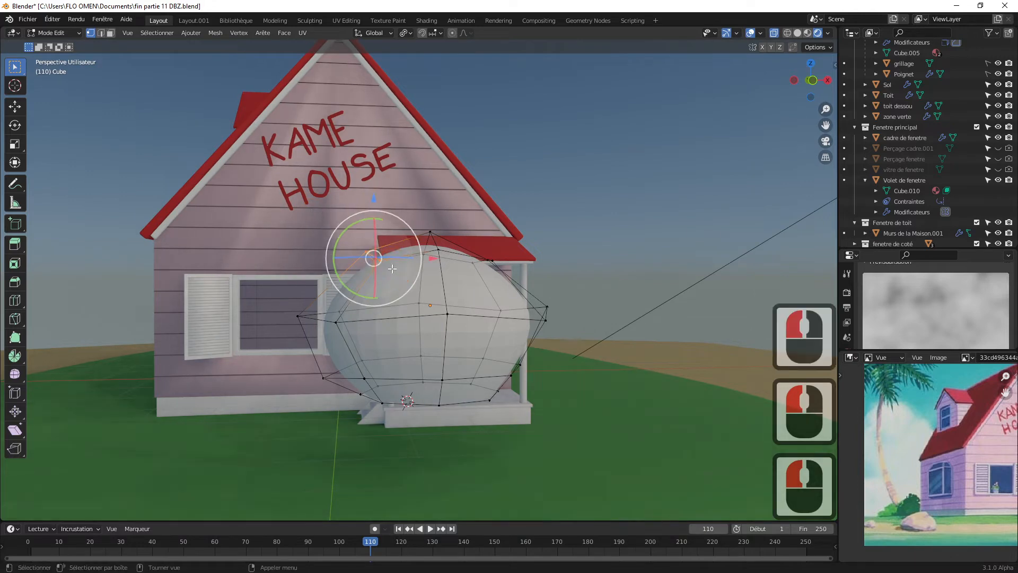
{"action": "key", "text": "g"}
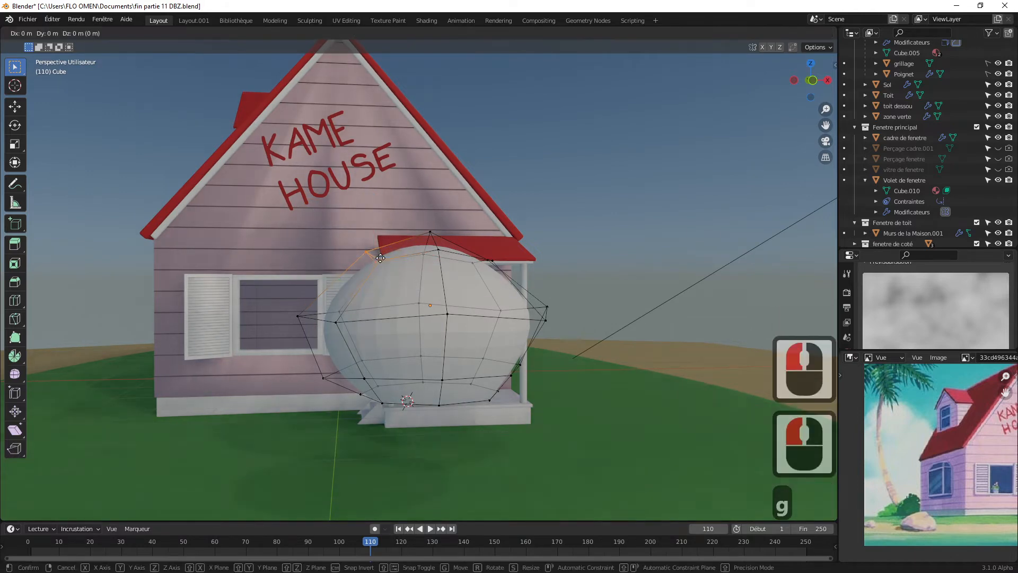
{"action": "left_click", "coordinate": [397, 286]}
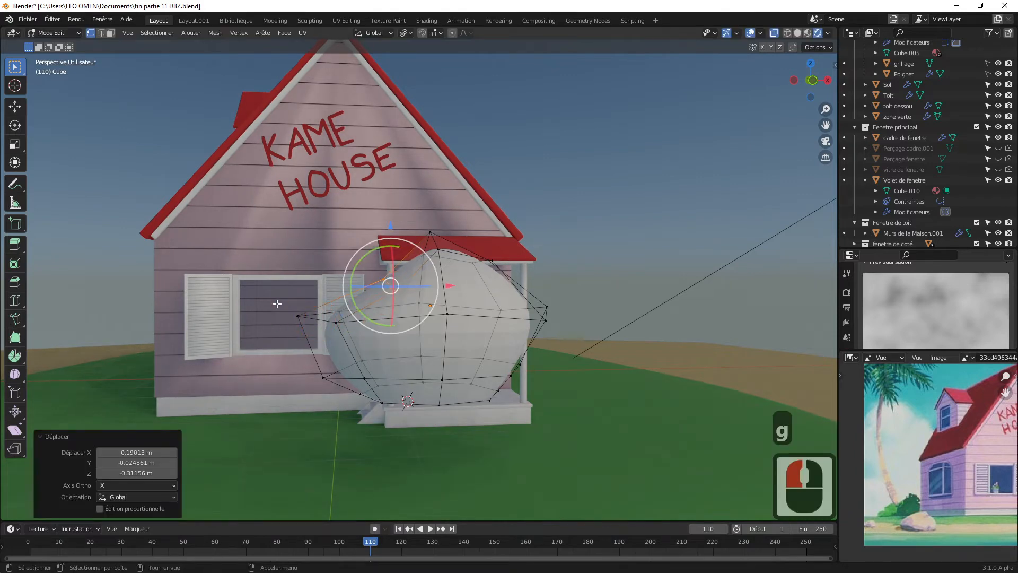
Move the leftmost vertex at mid-height by about 0.06 m in X, -0.01 m in Y and -0.42 m in Z.
{"action": "left_click", "coordinate": [306, 317]}
{"action": "key", "text": "g"}
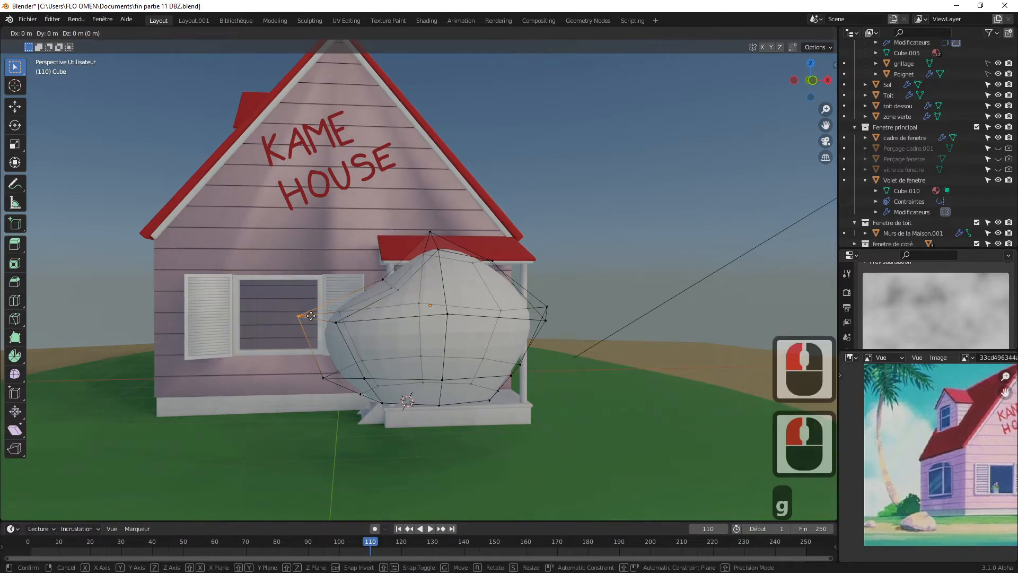
{"action": "left_click", "coordinate": [317, 354]}
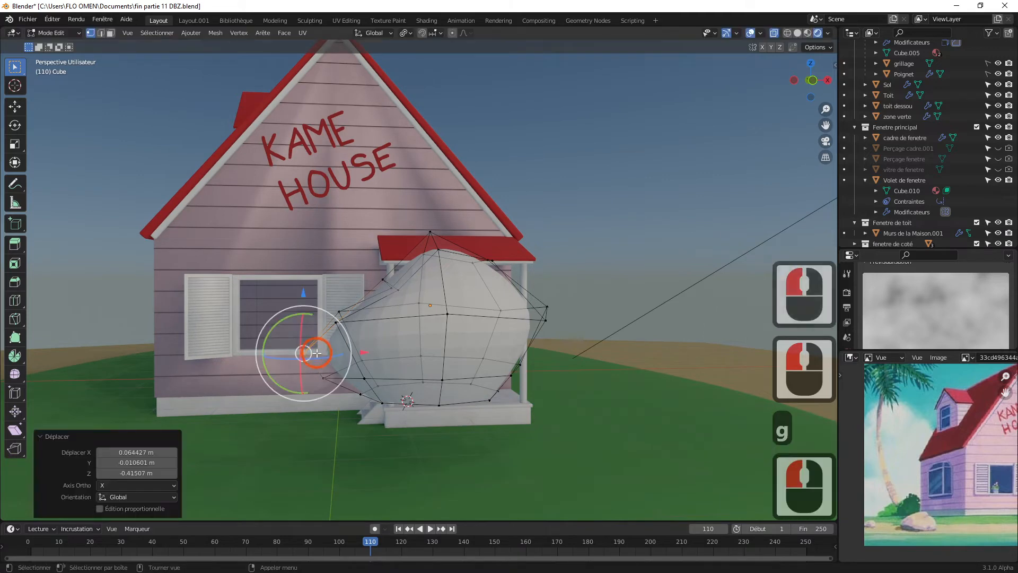
Lower the vertices at the top of the mesh by about 0.34 m along Z.
{"action": "left_click_drag", "start_coordinate": [408, 209], "coordinate": [536, 273]}
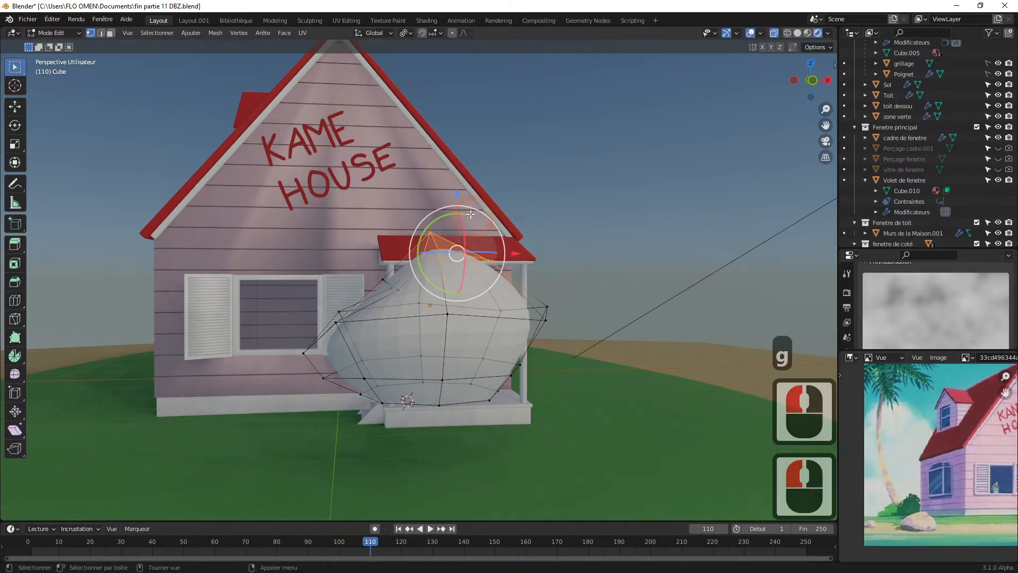
{"action": "left_click_drag", "start_coordinate": [459, 194], "coordinate": [468, 225]}
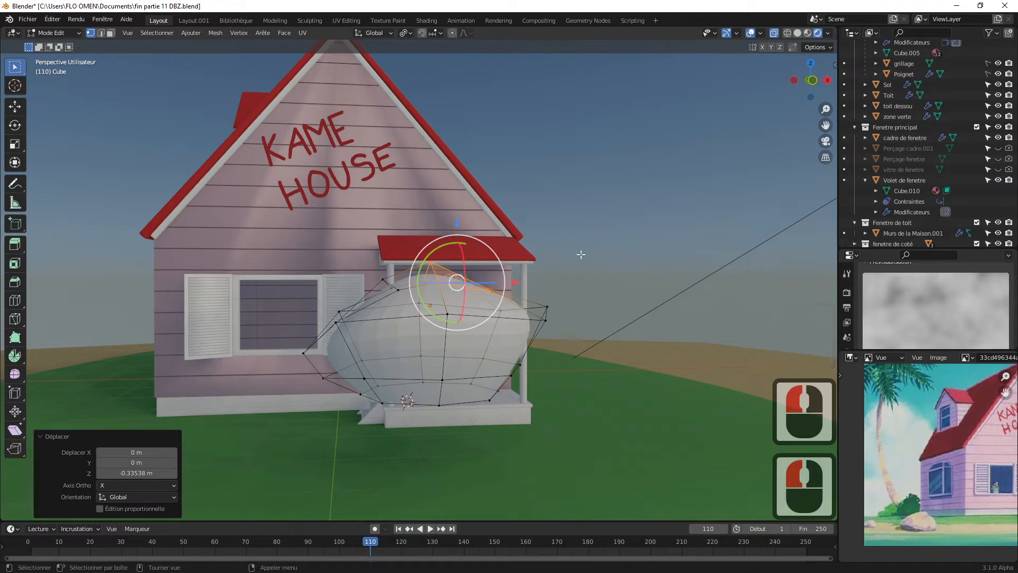
Flatten the whole mesh by scaling all of its vertices along Z to about 0.84.
{"action": "key", "text": "a"}
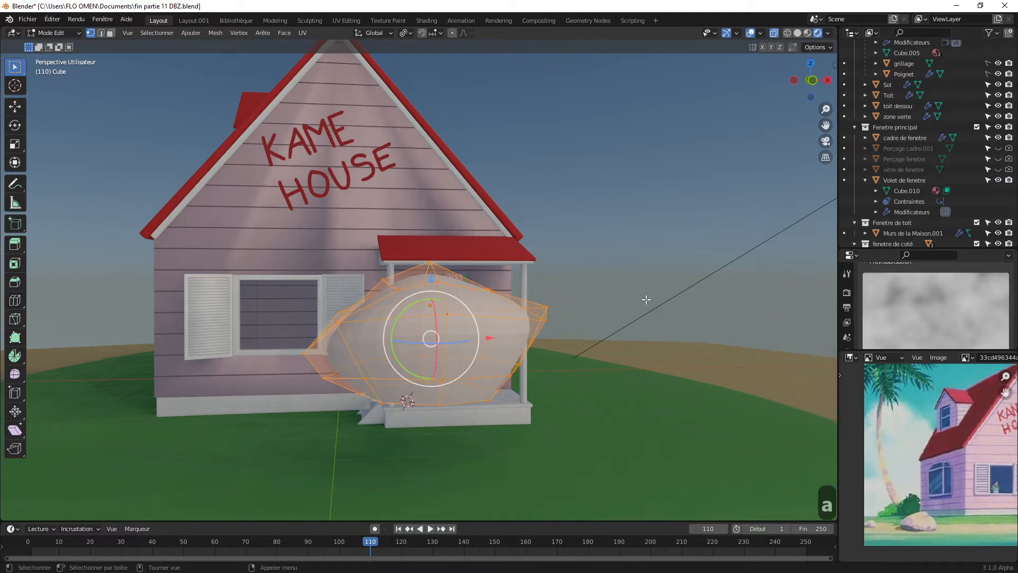
{"action": "key", "text": "s"}
{"action": "key", "text": "z"}
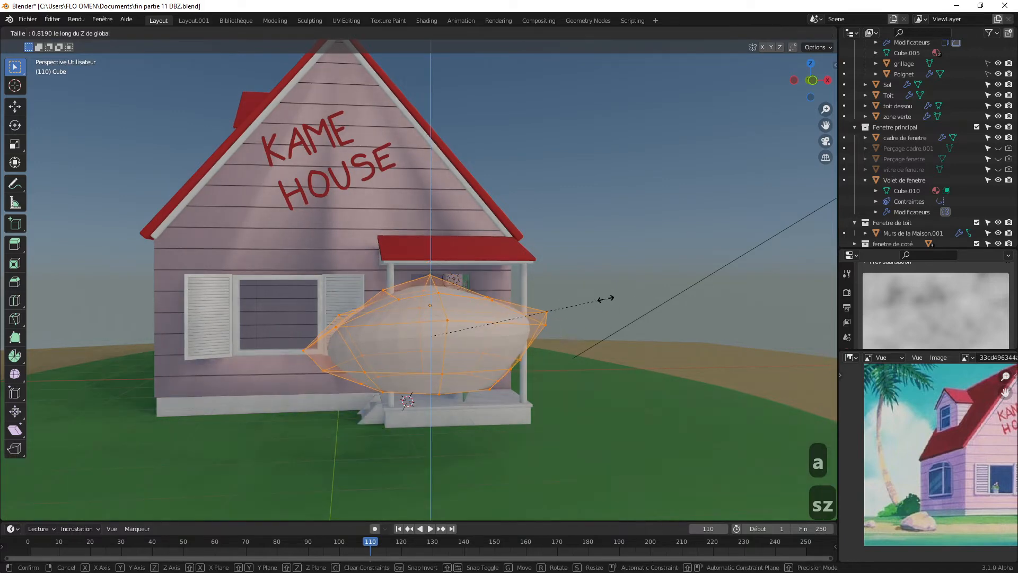
{"action": "left_click", "coordinate": [610, 298]}
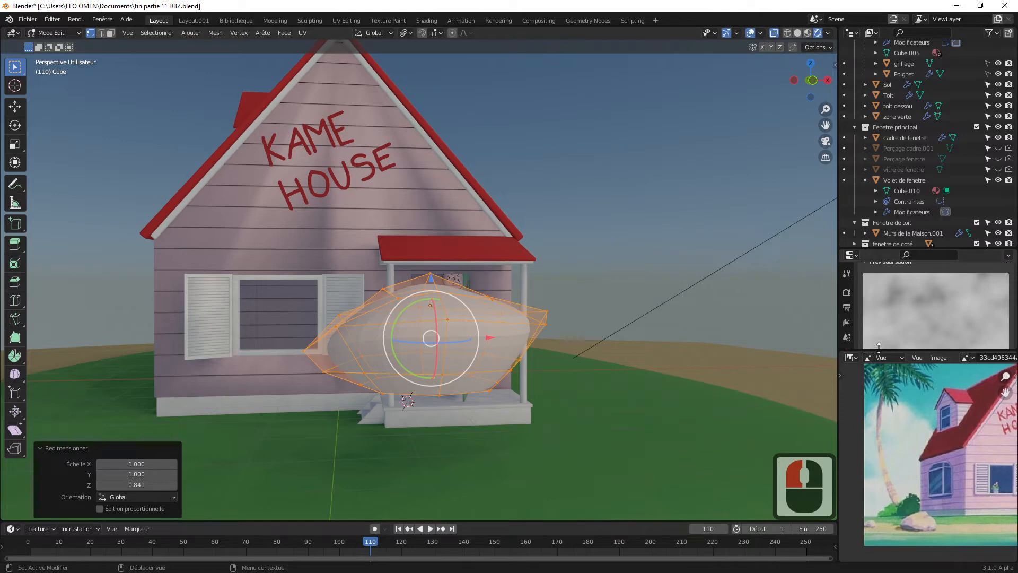
Set the Subdivision modifier's viewport (Niveaux vue) and render (Rendu) levels to 3.
{"action": "left_click_drag", "start_coordinate": [879, 352], "coordinate": [879, 462]}
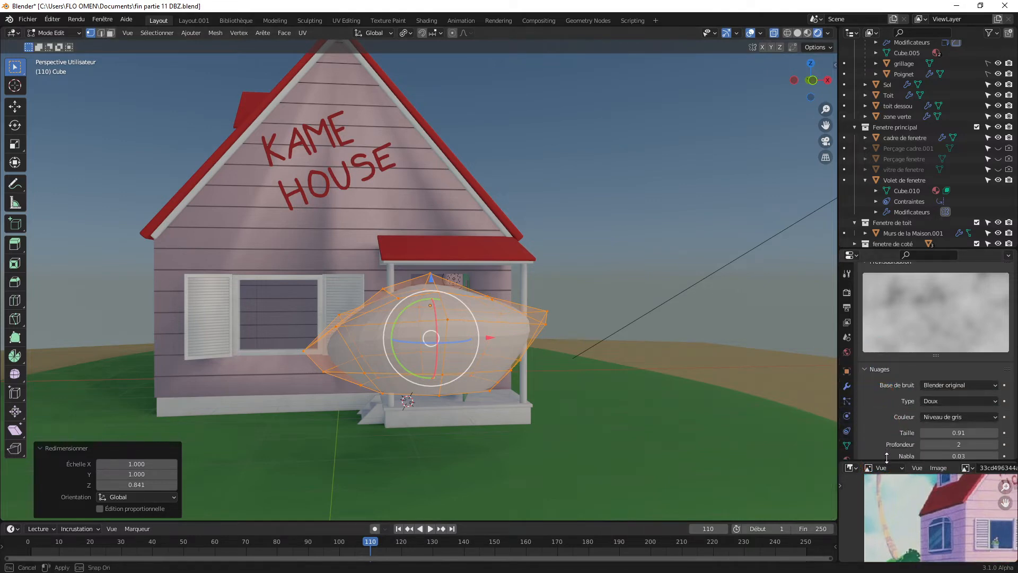
{"action": "left_click", "coordinate": [847, 387]}
{"action": "left_click", "coordinate": [890, 340]}
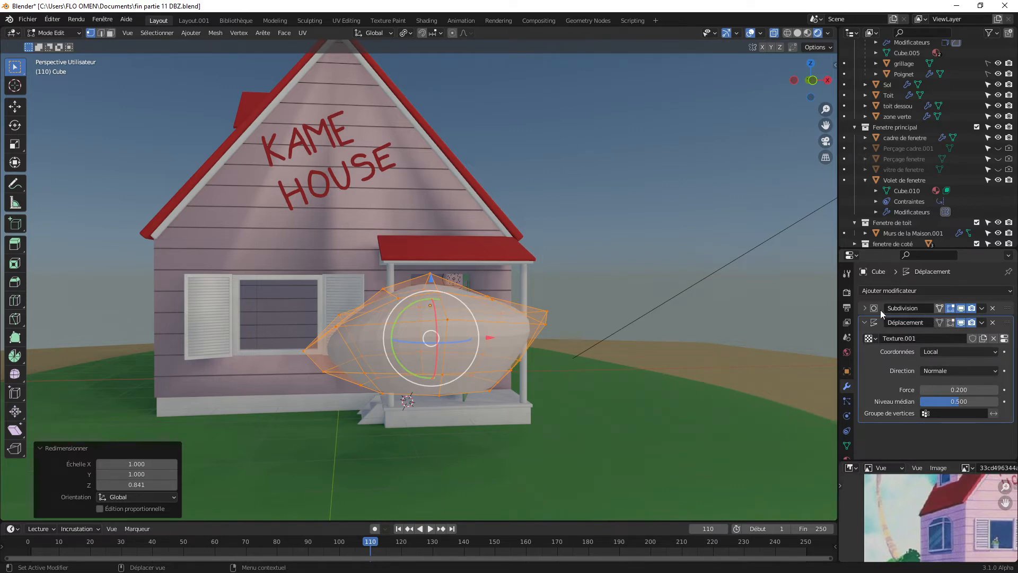
{"action": "left_click", "coordinate": [866, 308]}
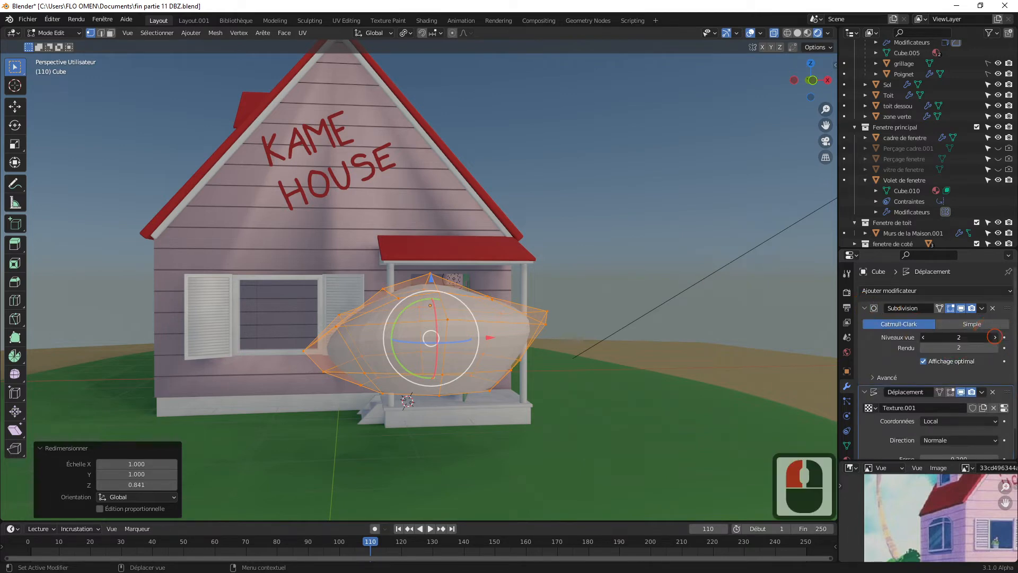
{"action": "left_click", "coordinate": [996, 338]}
{"action": "left_click", "coordinate": [995, 348]}
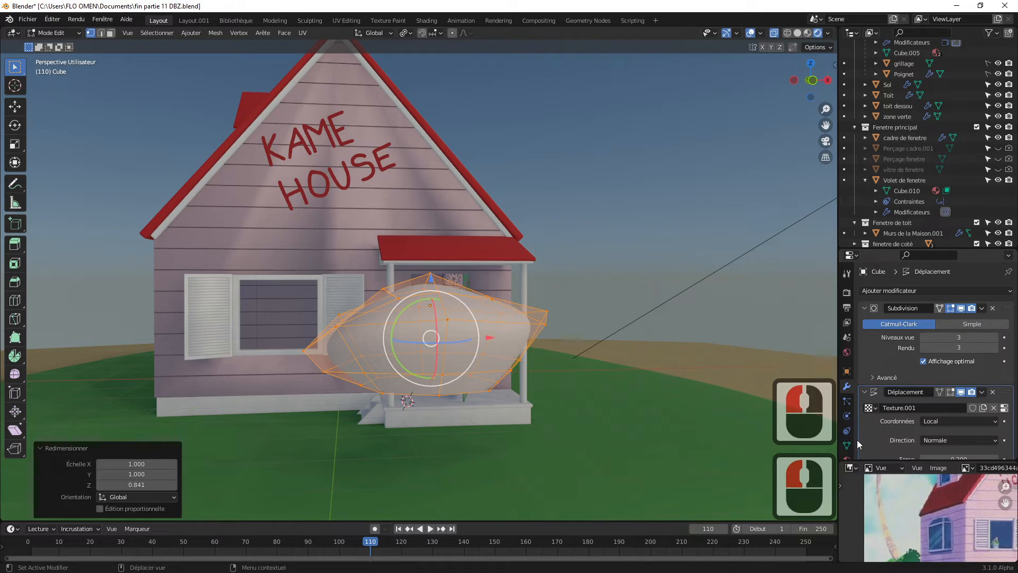
Set the Clouds texture's size (Taille) to 0.13 for finer displacement of the rock.
{"action": "left_click_drag", "start_coordinate": [861, 459], "coordinate": [858, 502]}
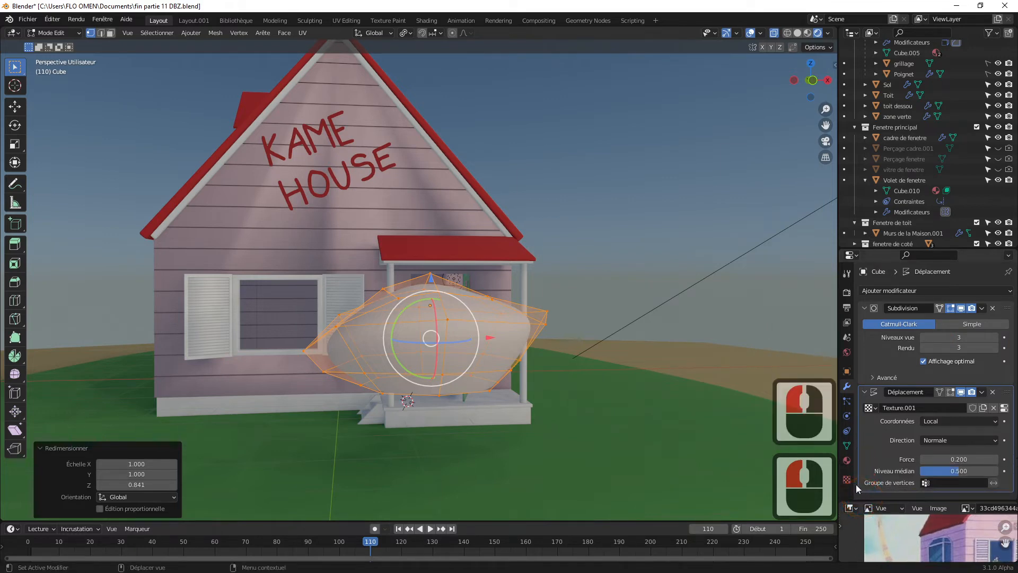
{"action": "left_click", "coordinate": [847, 479]}
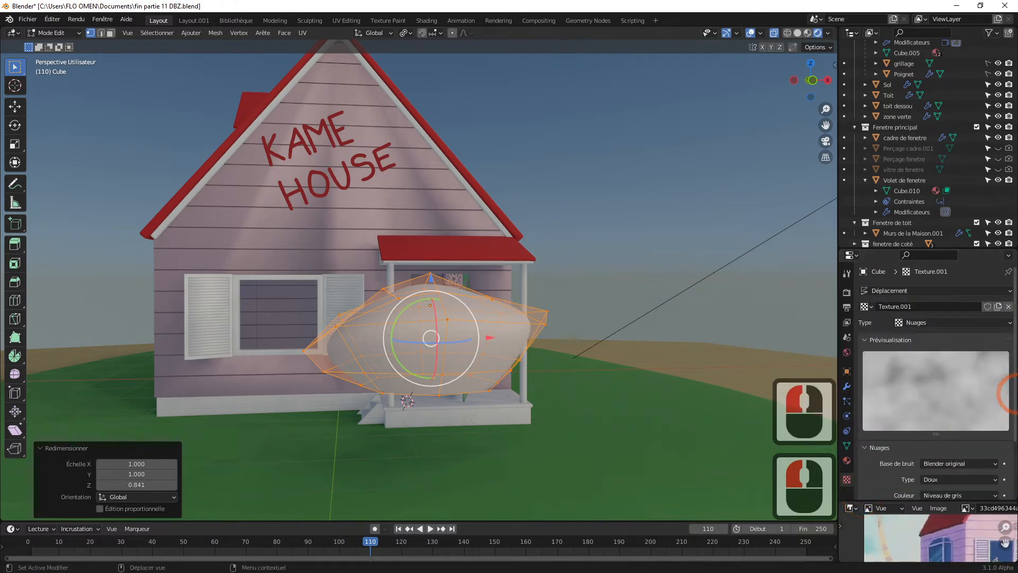
{"action": "scroll", "coordinate": [1011, 366], "scroll_direction": "down", "scroll_amount": 3}
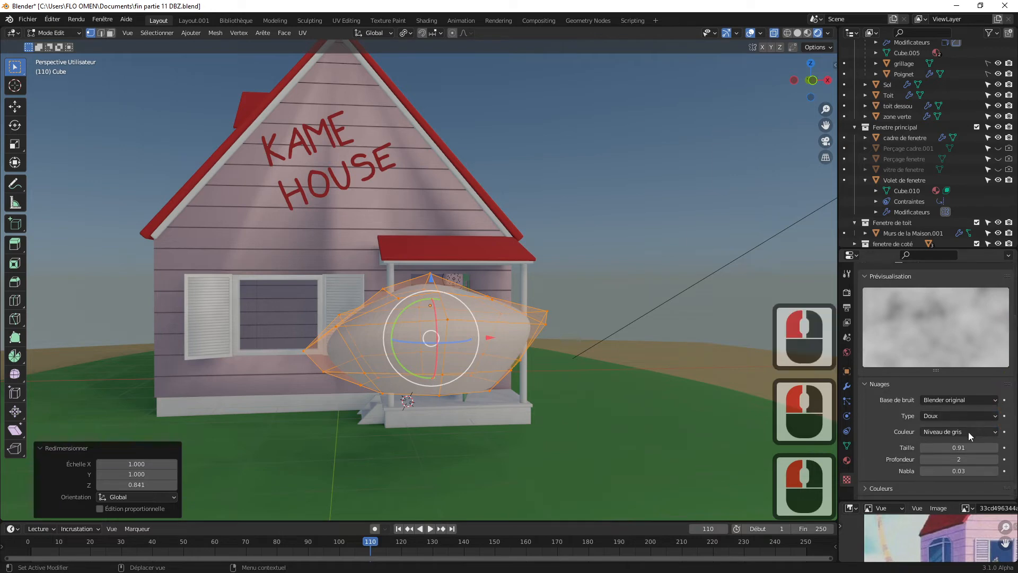
{"action": "mouse_move", "coordinate": [950, 447]}
{"action": "left_mouse_down"}
{"action": "mouse_move", "coordinate": [963, 447]}
{"action": "mouse_move", "coordinate": [933, 447]}
{"action": "left_mouse_up"}
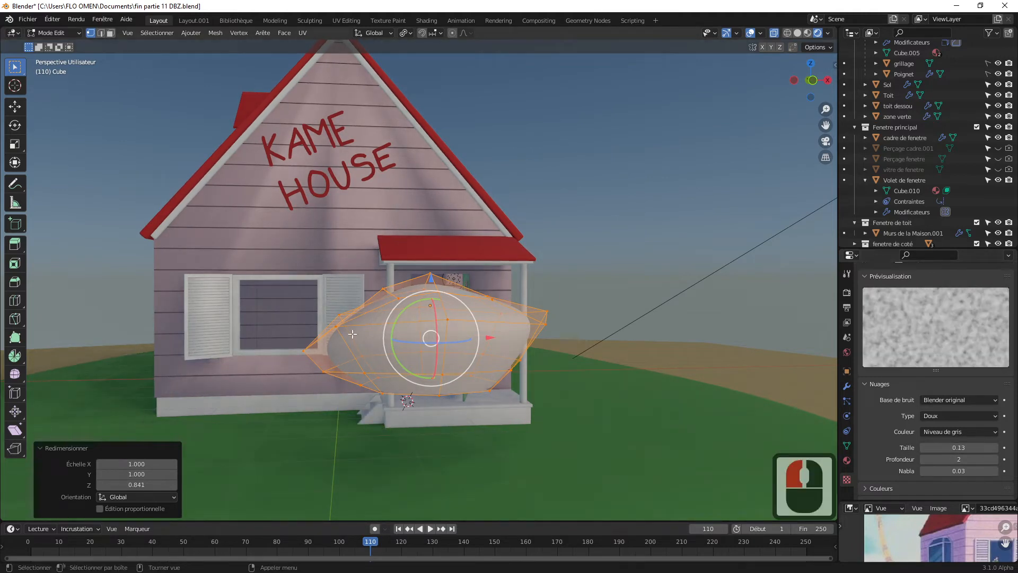
Return to object mode and apply smooth shading (Ombrage lissé) to the rock.
{"action": "left_click", "coordinate": [68, 35]}
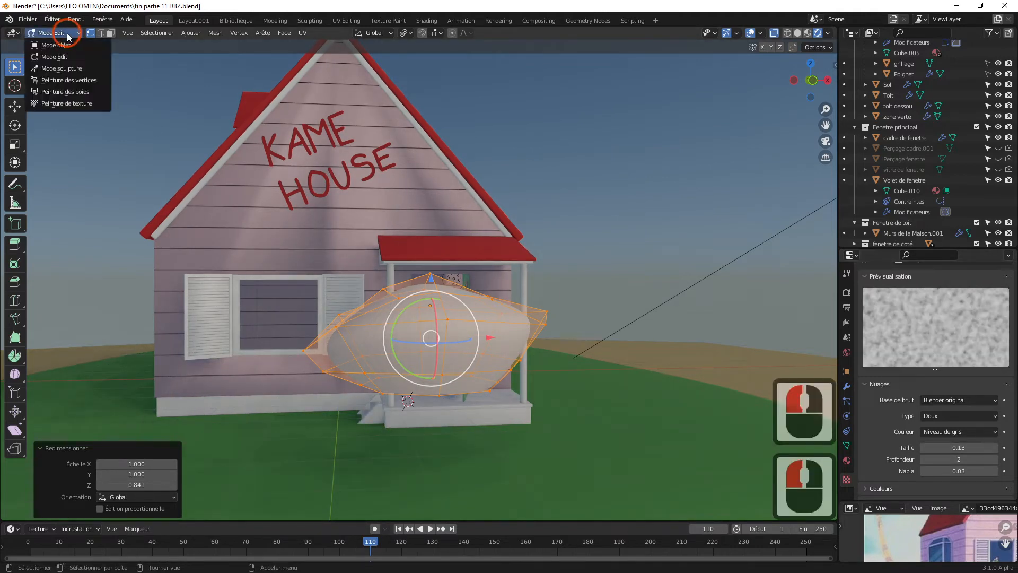
{"action": "left_click", "coordinate": [56, 45]}
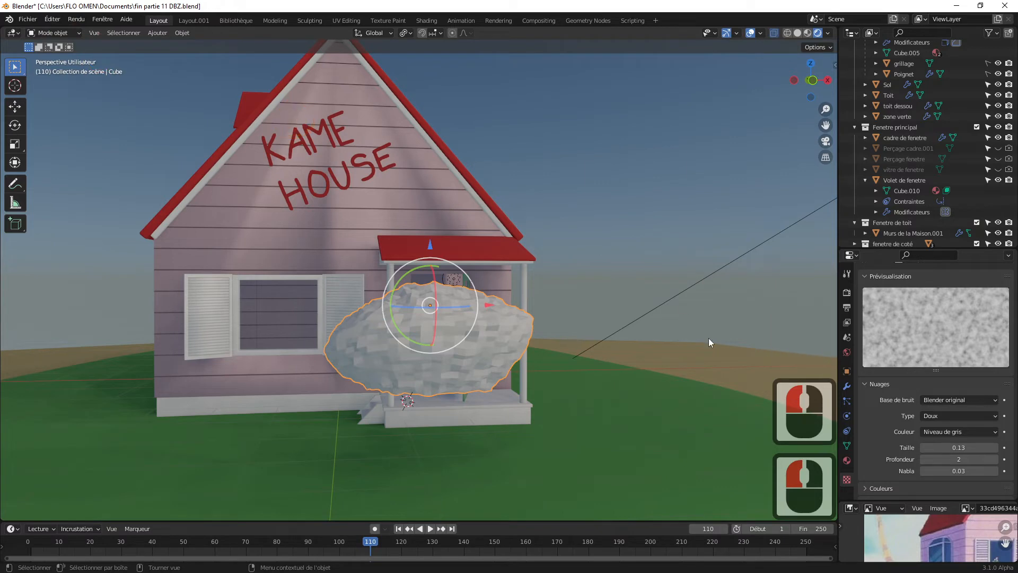
{"action": "right_click", "coordinate": [499, 335]}
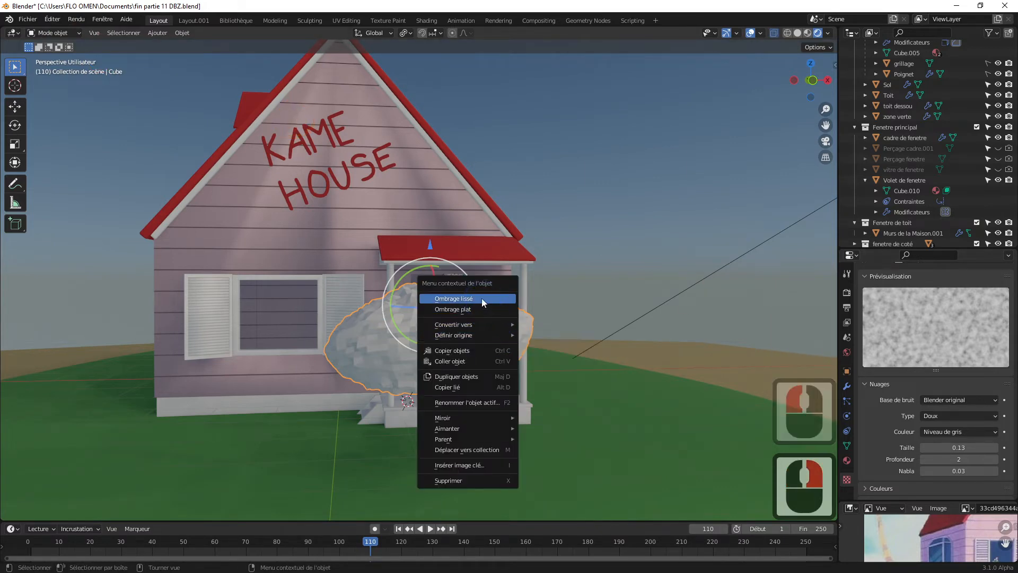
{"action": "left_click", "coordinate": [482, 297]}
{"action": "left_click", "coordinate": [512, 329]}
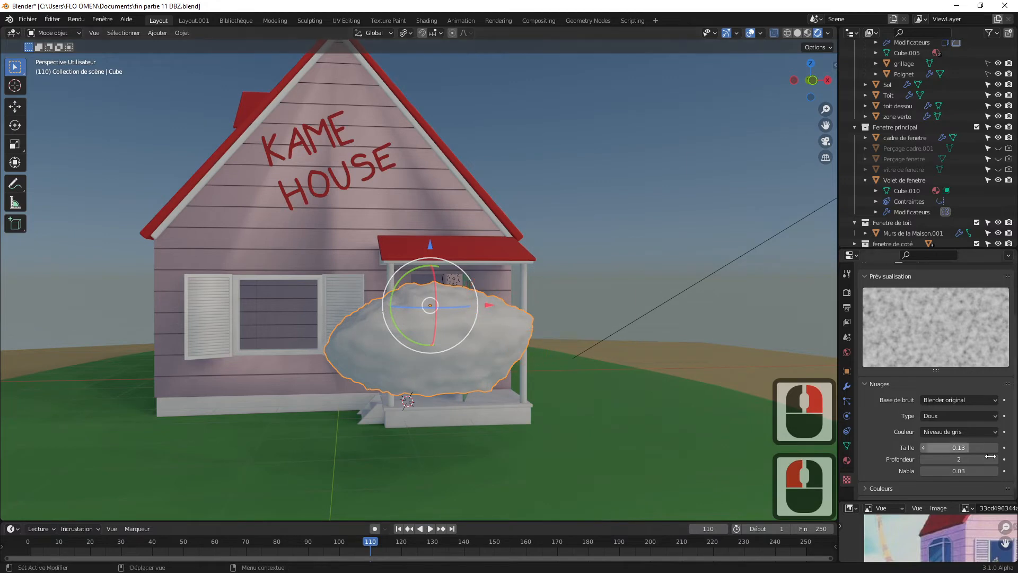
Set the Clouds texture's size (Taille) to 0.44 and enlarge the reference image area.
{"action": "mouse_move", "coordinate": [960, 447]}
{"action": "left_mouse_down"}
{"action": "mouse_move", "coordinate": [993, 447]}
{"action": "mouse_move", "coordinate": [953, 463]}
{"action": "left_mouse_up"}
{"action": "left_click_drag", "start_coordinate": [940, 501], "coordinate": [966, 402]}
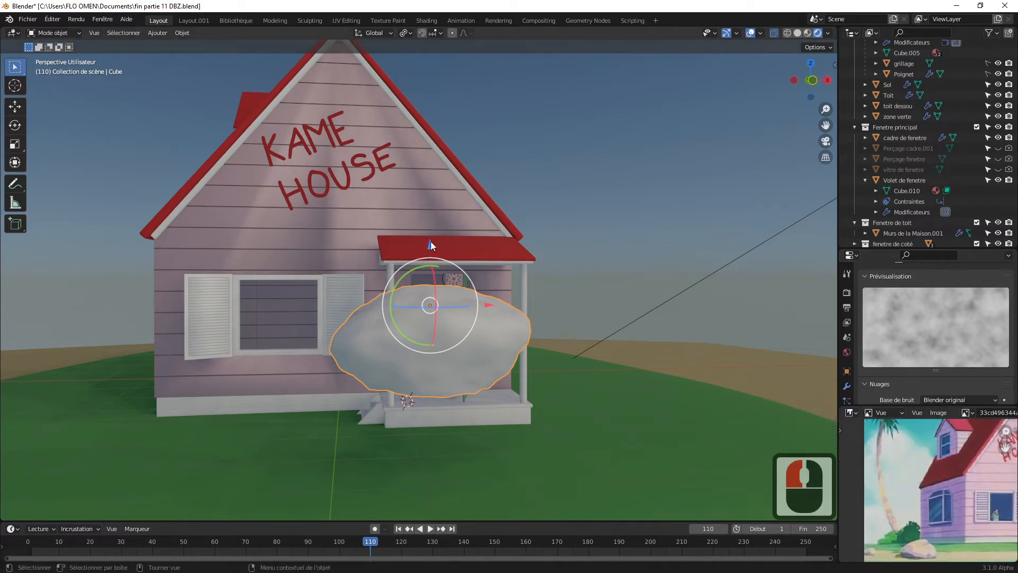
Lower the rock by about 1.13 m in Z and move it about -2.67 m in X, away from the porch.
{"action": "left_click_drag", "start_coordinate": [430, 243], "coordinate": [440, 347]}
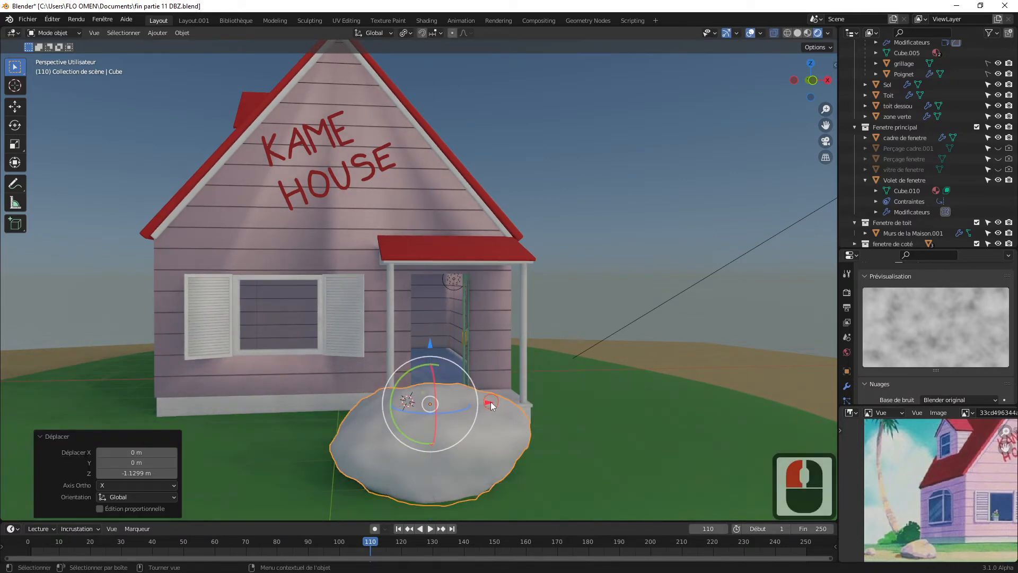
{"action": "left_click_drag", "start_coordinate": [491, 405], "coordinate": [248, 407]}
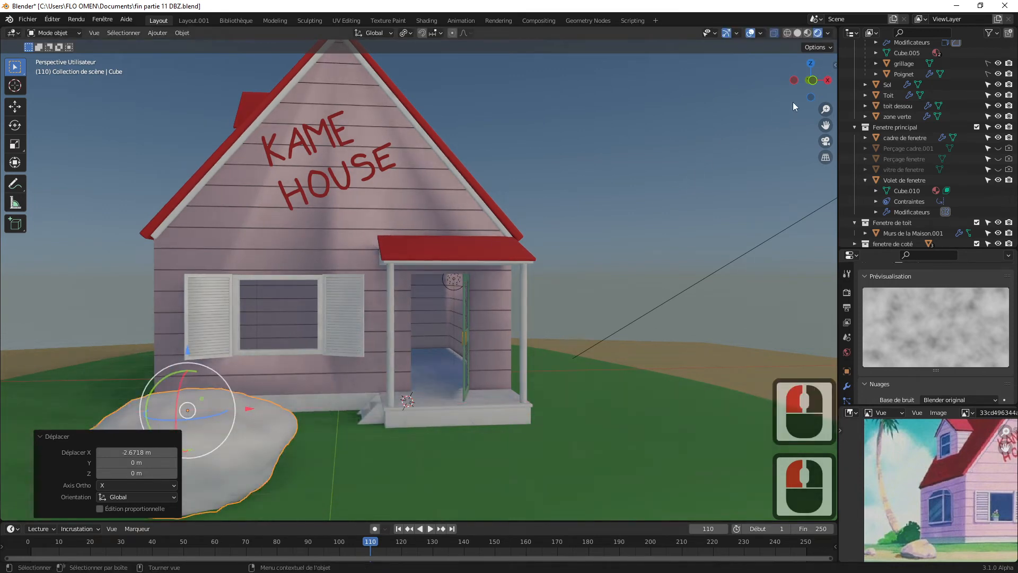
Move the rock along Y and X to the grass beside the house's front-left corner, matching the reference image.
{"action": "left_click_drag", "start_coordinate": [810, 80], "coordinate": [826, 143]}
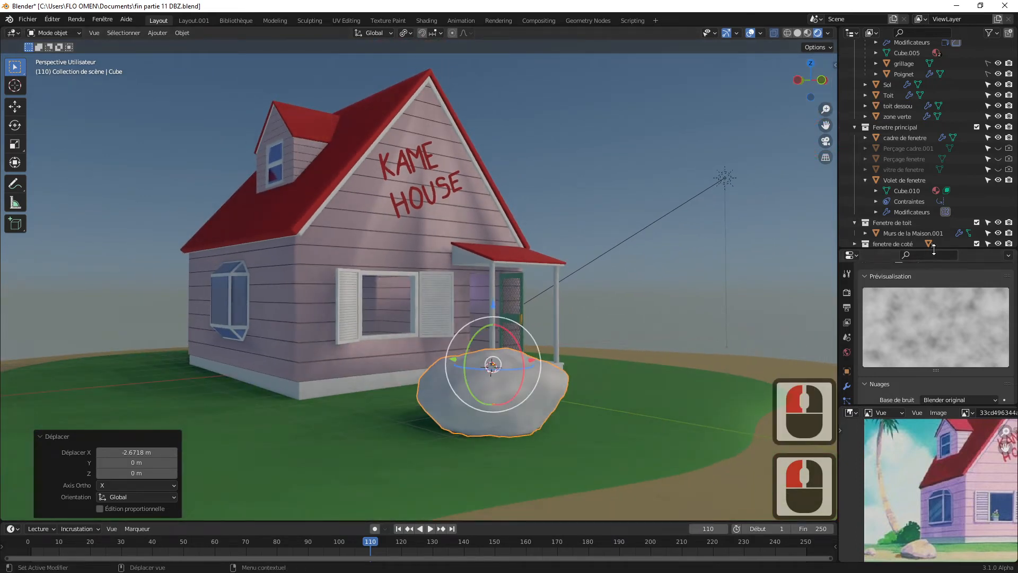
{"action": "left_click_drag", "start_coordinate": [934, 249], "coordinate": [934, 166]}
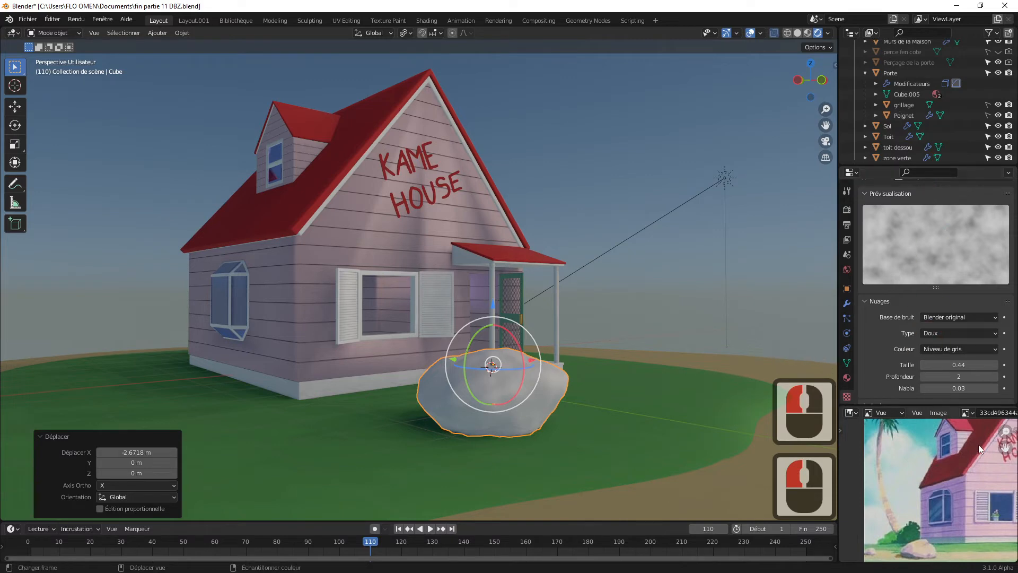
{"action": "left_click_drag", "start_coordinate": [999, 443], "coordinate": [935, 436]}
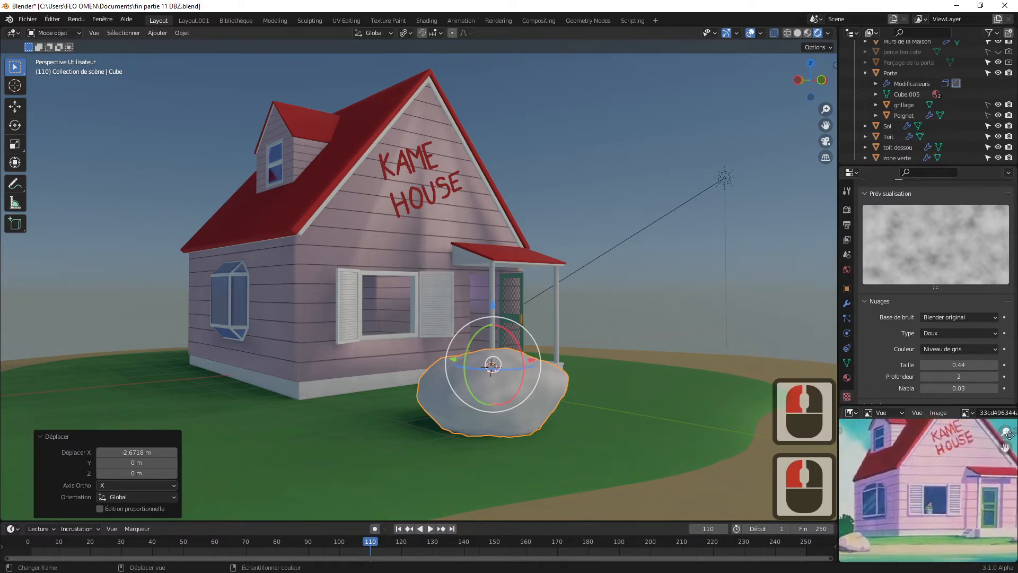
{"action": "left_click_drag", "start_coordinate": [1004, 432], "coordinate": [999, 452]}
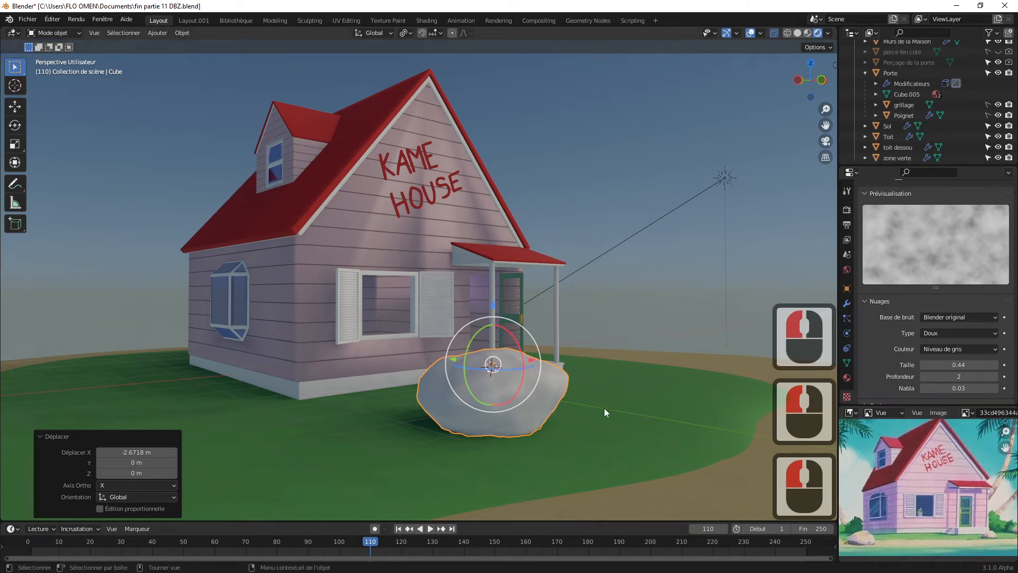
{"action": "left_click_drag", "start_coordinate": [538, 359], "coordinate": [89, 380]}
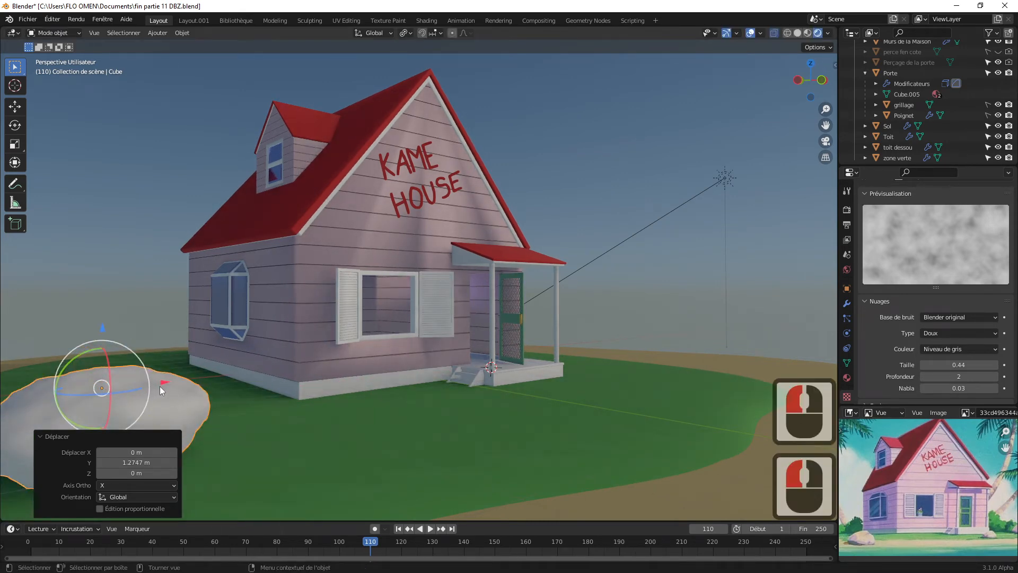
{"action": "left_click_drag", "start_coordinate": [166, 381], "coordinate": [239, 376]}
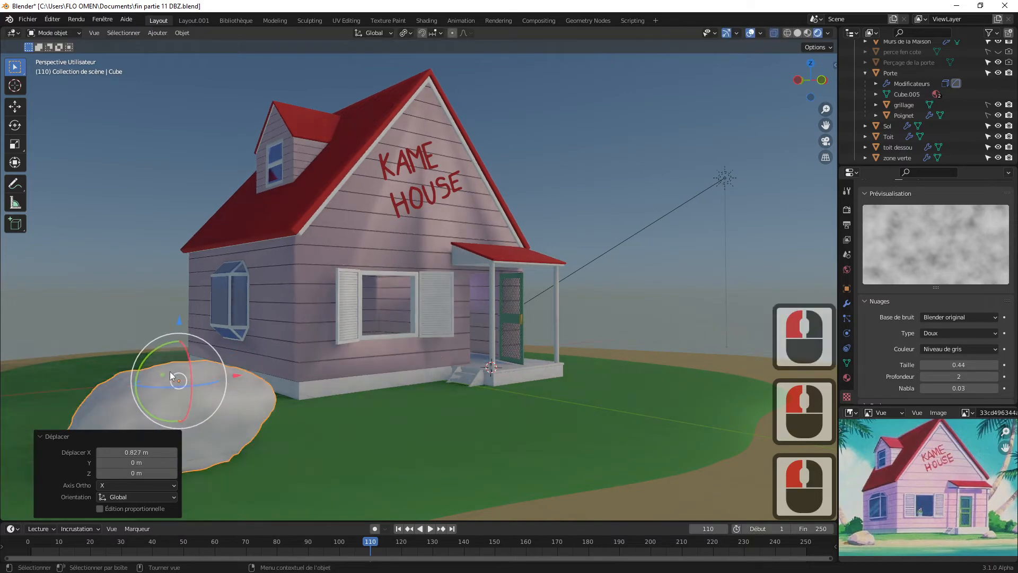
{"action": "left_click_drag", "start_coordinate": [159, 374], "coordinate": [269, 398]}
Scale the rock uniformly to about 0.42 and adjust its height along Z near the ground beside the house.
{"action": "key", "text": "s"}
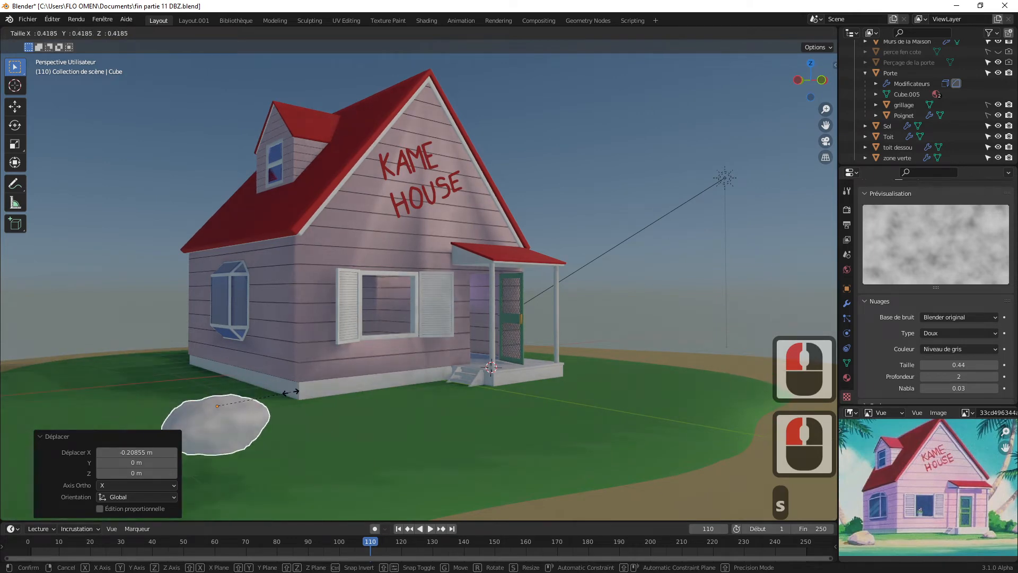
{"action": "left_click", "coordinate": [291, 392]}
{"action": "left_click_drag", "start_coordinate": [216, 349], "coordinate": [621, 205]}
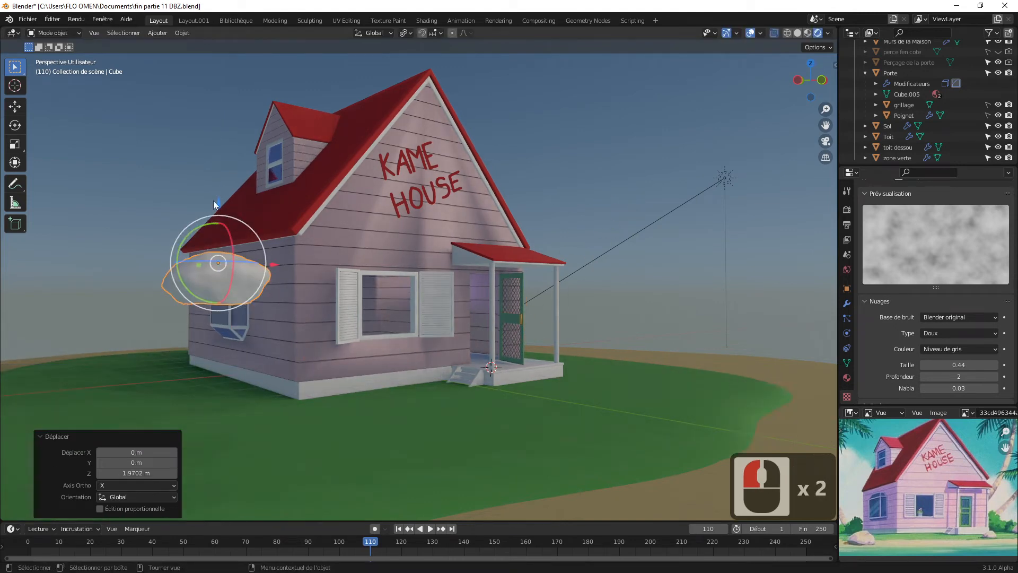
{"action": "left_click_drag", "start_coordinate": [213, 201], "coordinate": [233, 383]}
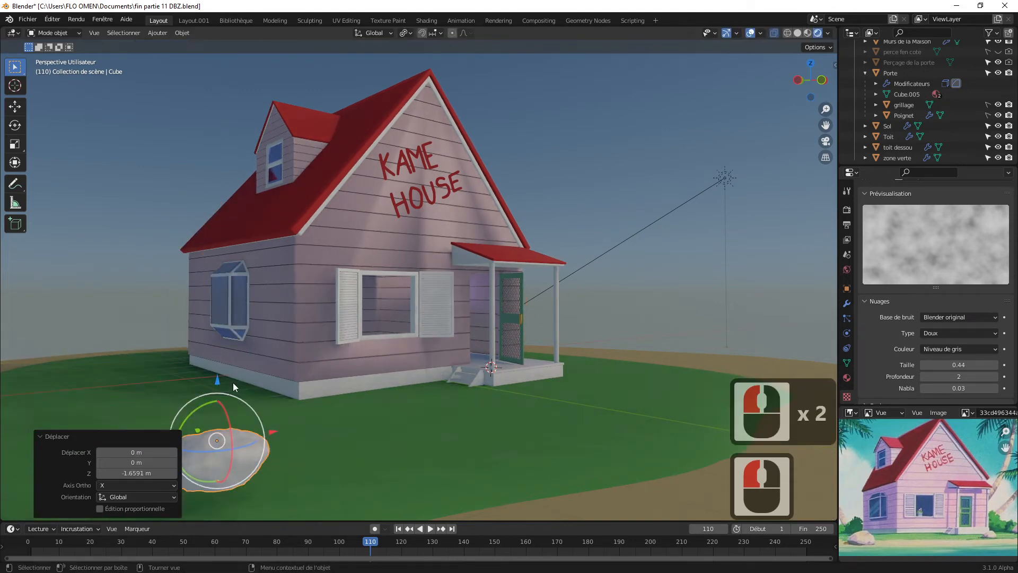
{"action": "left_click_drag", "start_coordinate": [800, 98], "coordinate": [822, 97]}
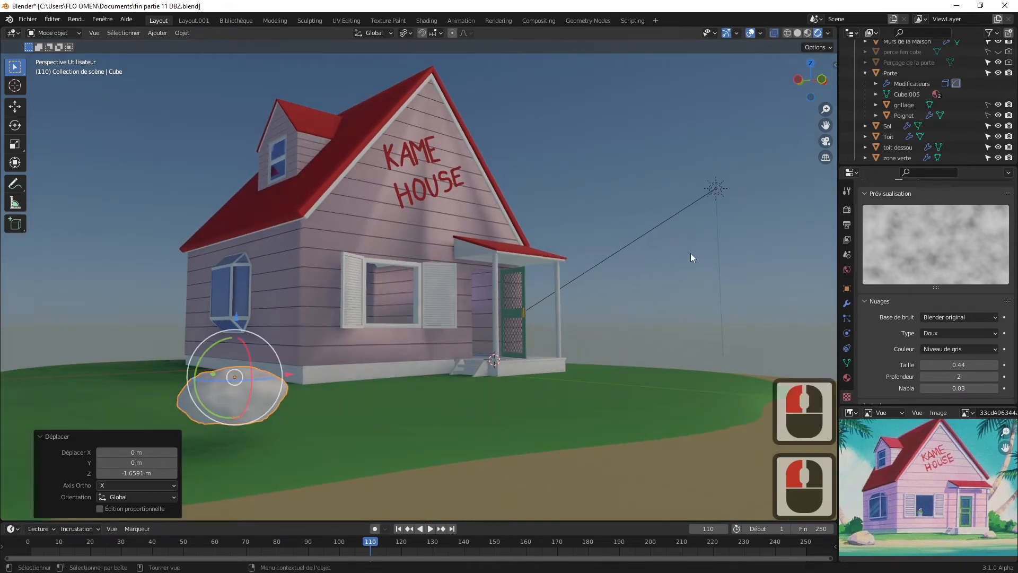
Lower the rock about 0.39 m in Z onto the grass, then raise it by about 0.016 m.
{"action": "left_click_drag", "start_coordinate": [238, 319], "coordinate": [254, 367]}
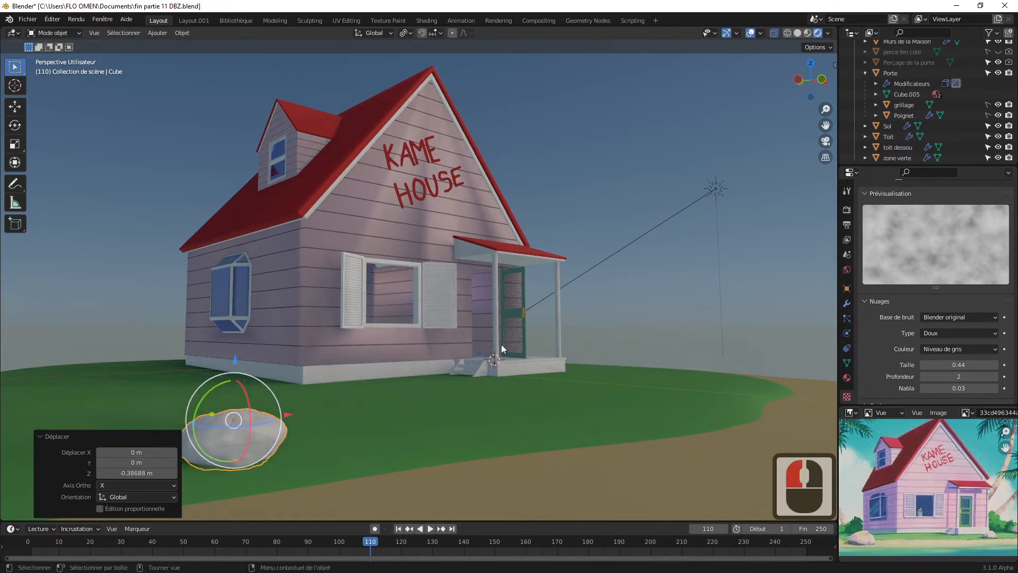
{"action": "left_click", "coordinate": [618, 320]}
{"action": "left_click", "coordinate": [244, 454]}
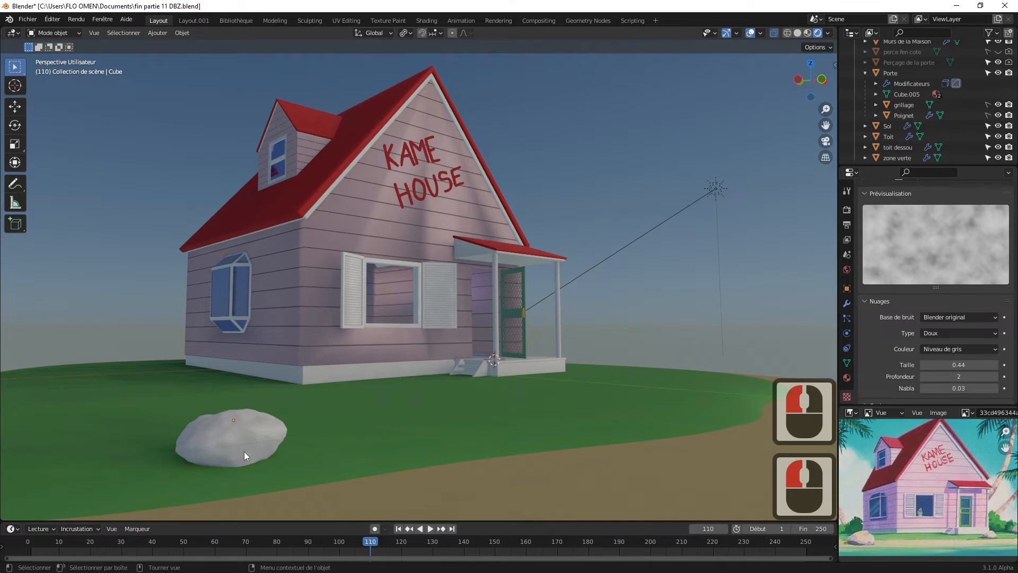
{"action": "left_click", "coordinate": [244, 455]}
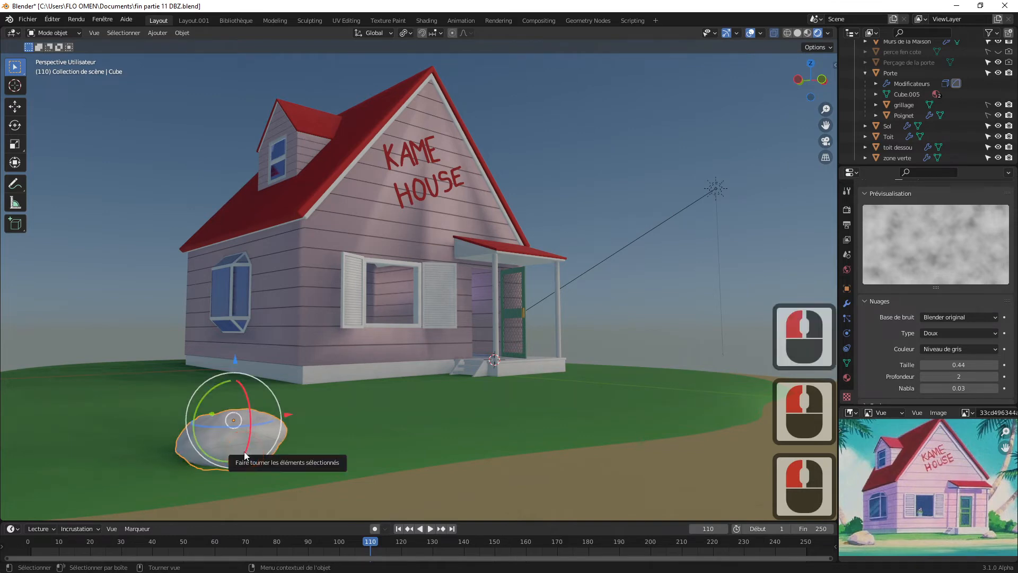
{"action": "key", "text": "KP_Decimal"}
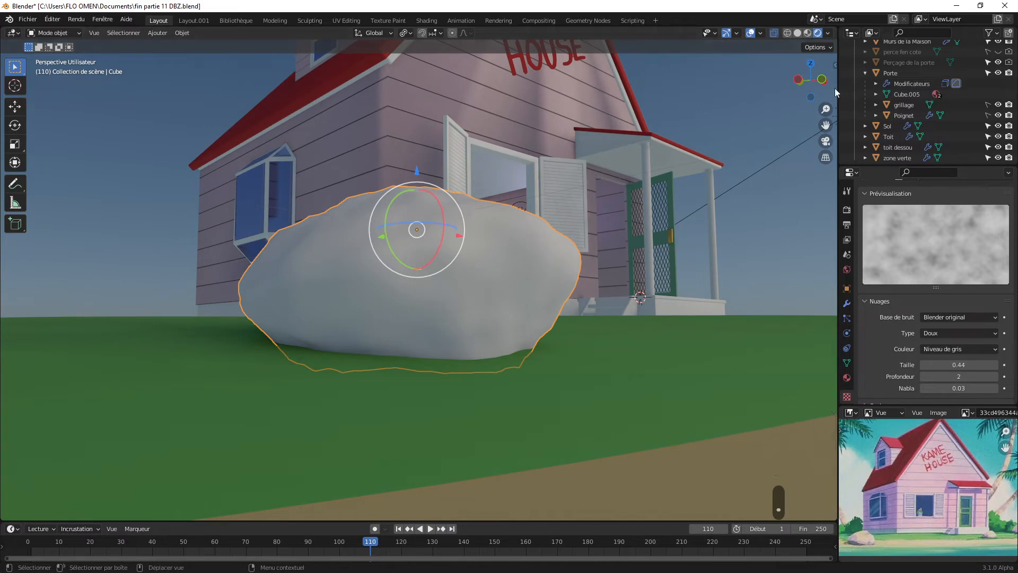
{"action": "left_click_drag", "start_coordinate": [812, 84], "coordinate": [833, 118]}
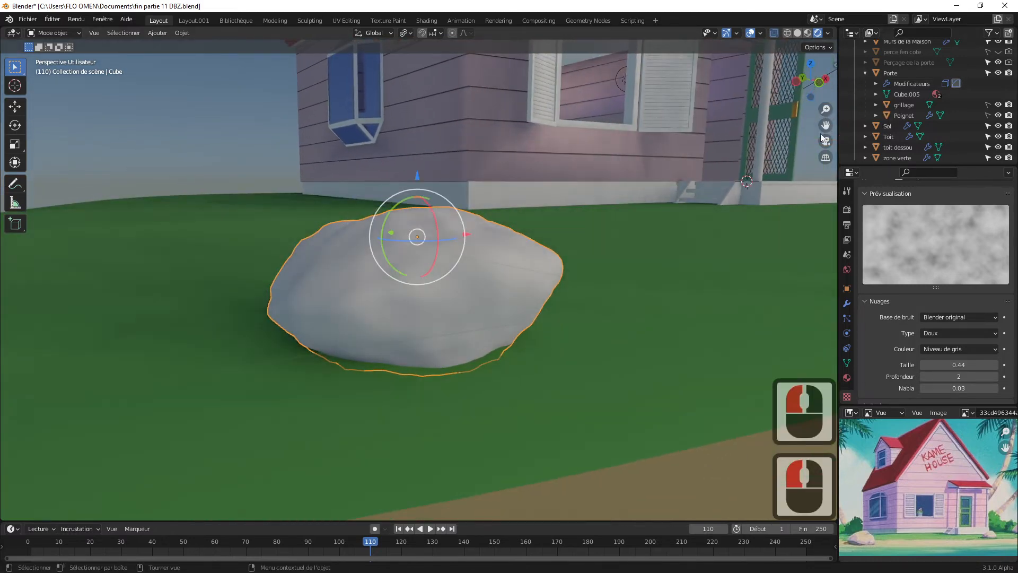
{"action": "left_click_drag", "start_coordinate": [418, 177], "coordinate": [418, 166]}
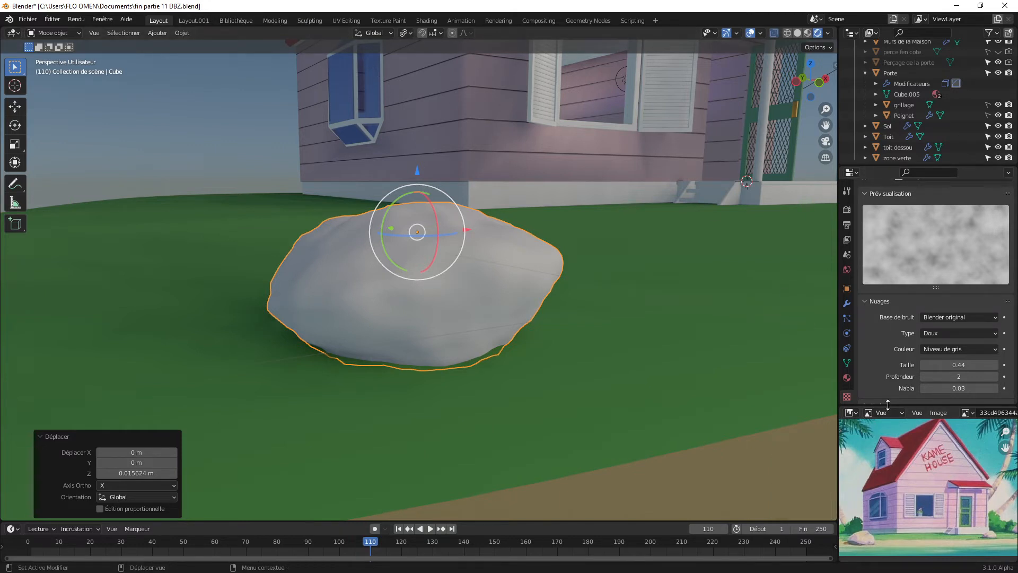
Switch to the Shading workspace, frame the rock up close, and enlarge the reference image around its own rock.
{"action": "left_click", "coordinate": [427, 21]}
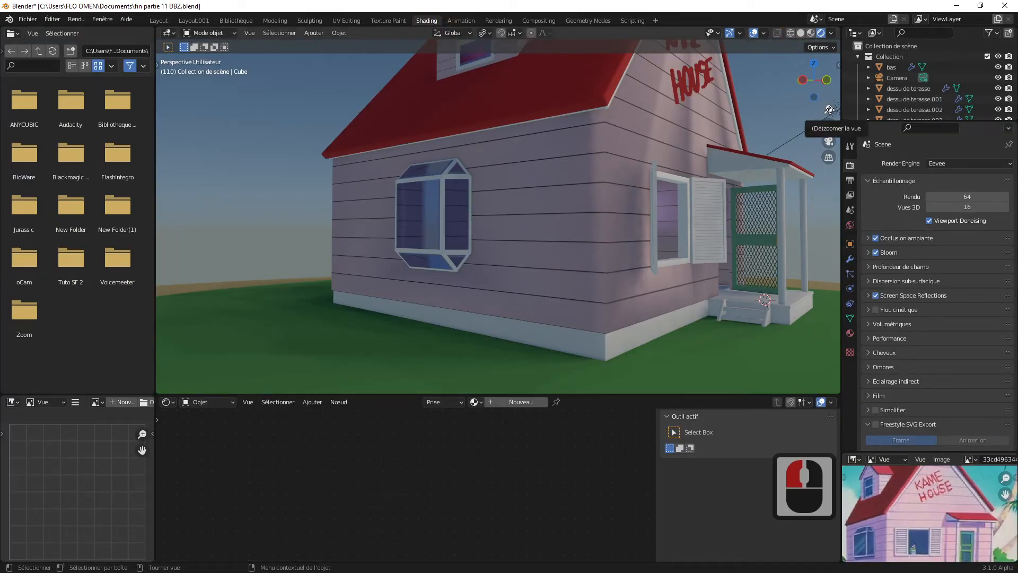
{"action": "left_click_drag", "start_coordinate": [828, 108], "coordinate": [829, 80]}
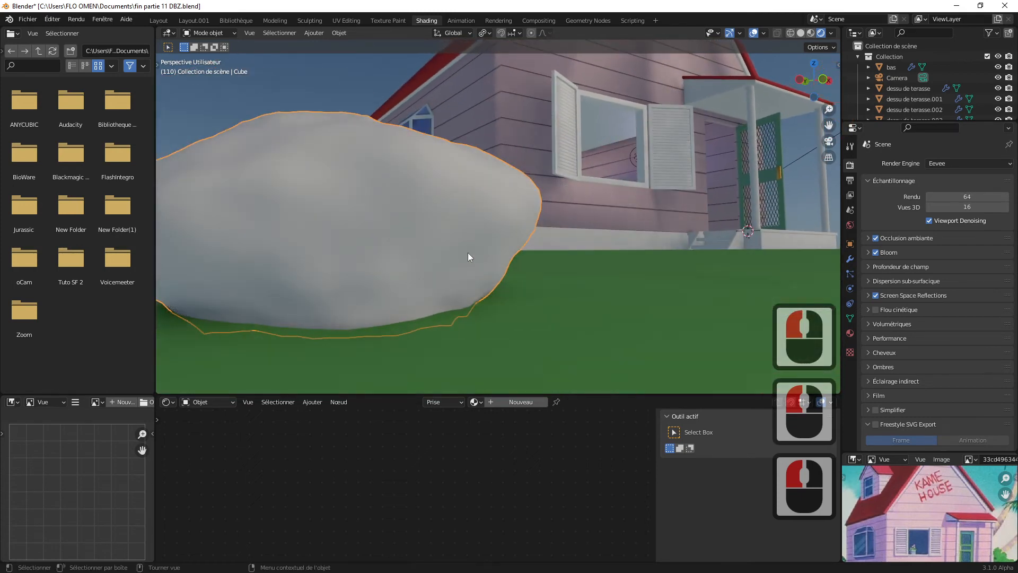
{"action": "scroll", "coordinate": [467, 252], "scroll_direction": "down", "scroll_amount": 4}
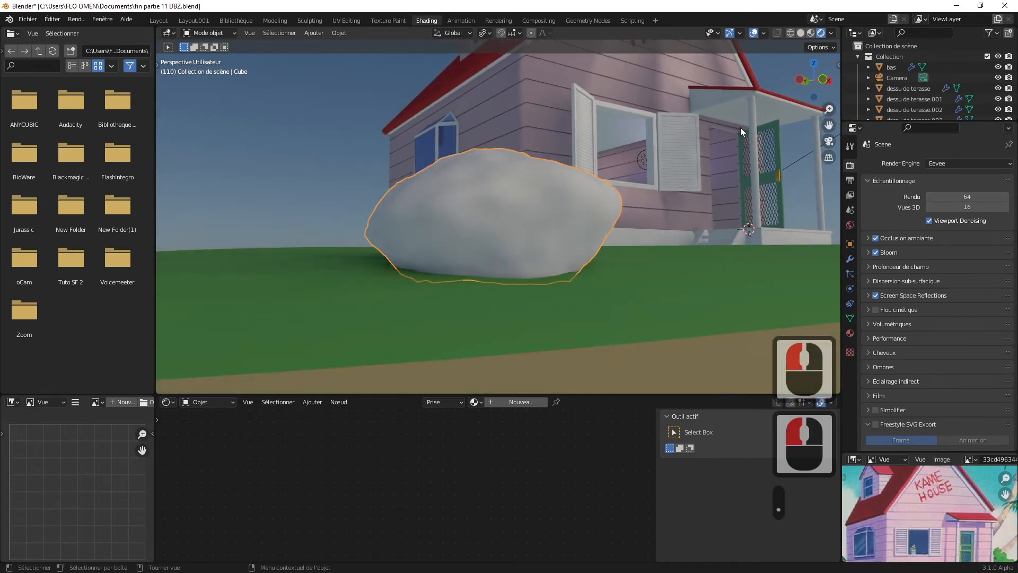
{"action": "left_click_drag", "start_coordinate": [829, 91], "coordinate": [798, 93]}
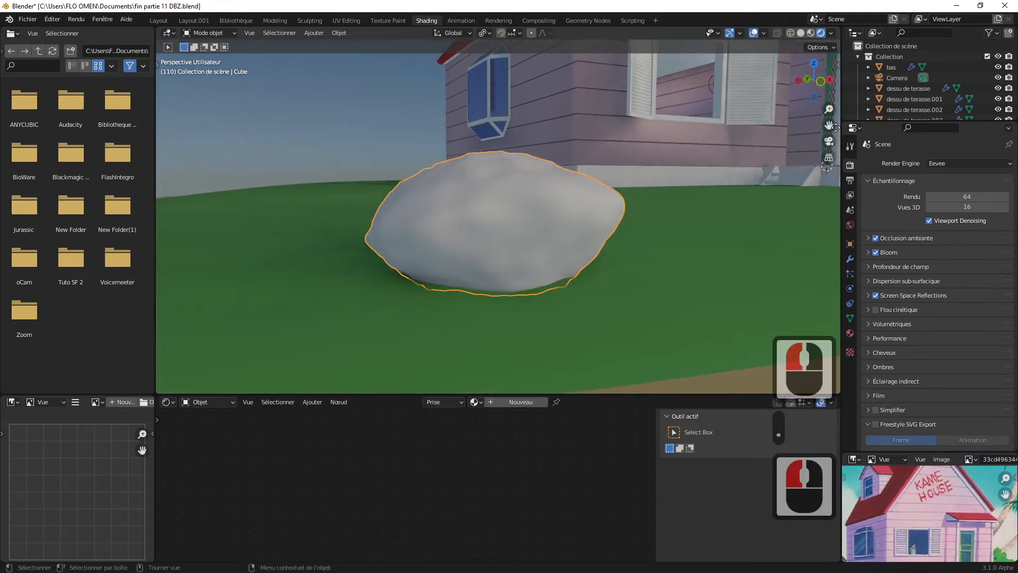
{"action": "left_click_drag", "start_coordinate": [935, 449], "coordinate": [948, 335]}
{"action": "left_click_drag", "start_coordinate": [1006, 376], "coordinate": [875, 537]}
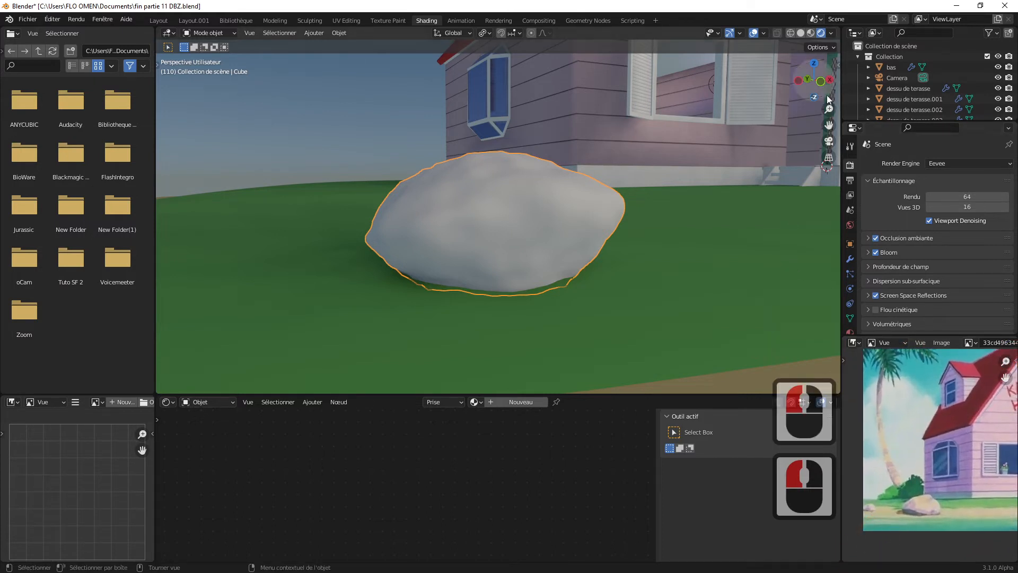
{"action": "left_click_drag", "start_coordinate": [828, 104], "coordinate": [820, 96]}
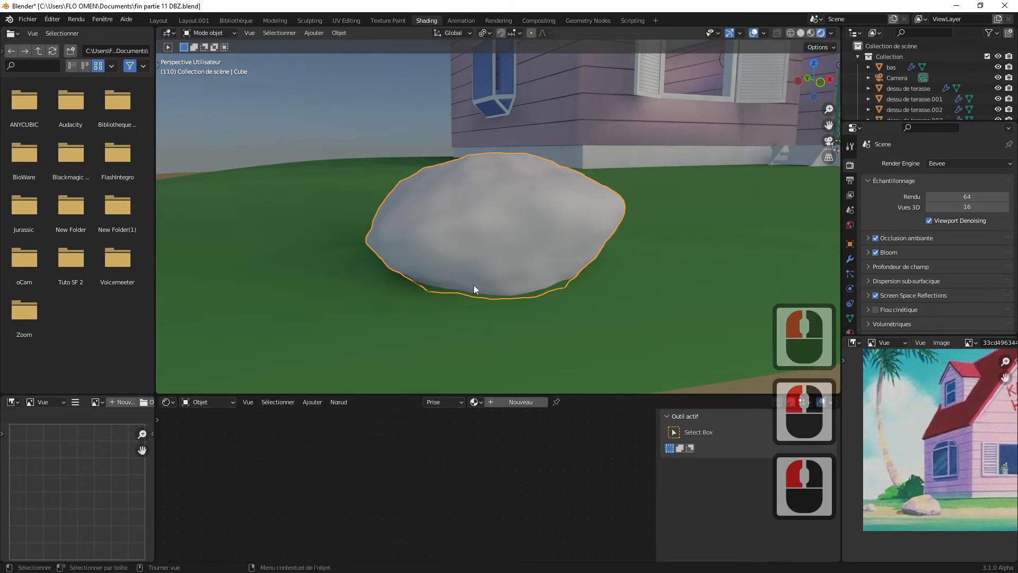
Create a new material named pierre on the rock.
{"action": "left_click", "coordinate": [509, 402]}
{"action": "double_click", "coordinate": [504, 402]}
{"action": "type", "text": "pierre"}
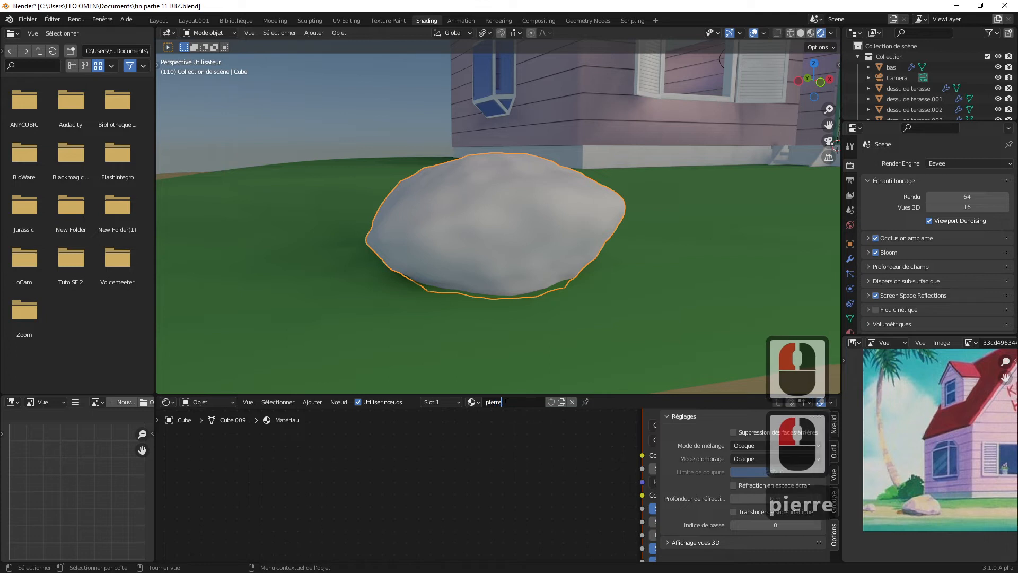
{"action": "left_click", "coordinate": [483, 444]}
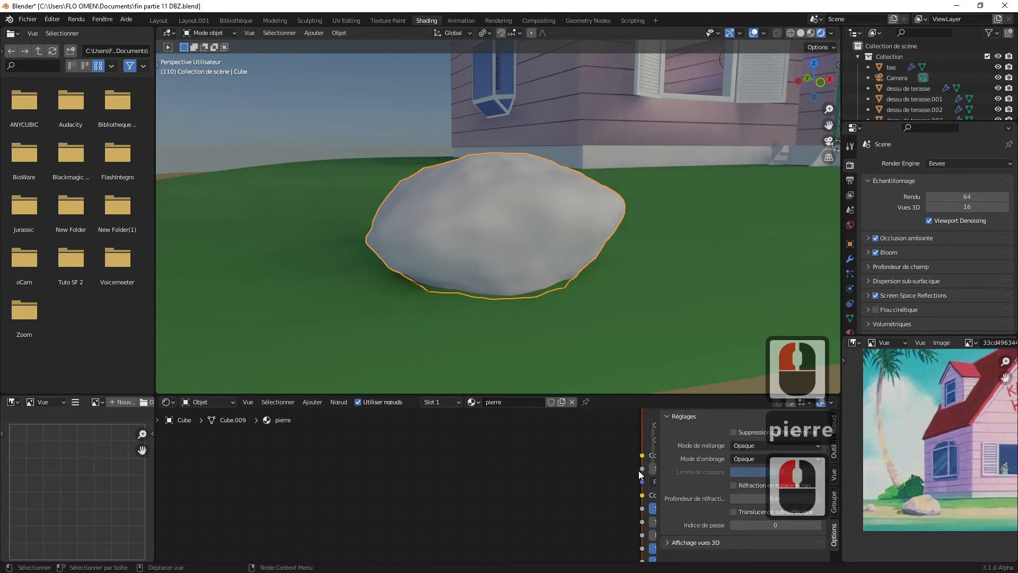
Enlarge the node editor and arrange the BSDF guidé and material output nodes with free space for texture nodes.
{"action": "scroll", "coordinate": [567, 472], "scroll_direction": "down", "scroll_amount": 8}
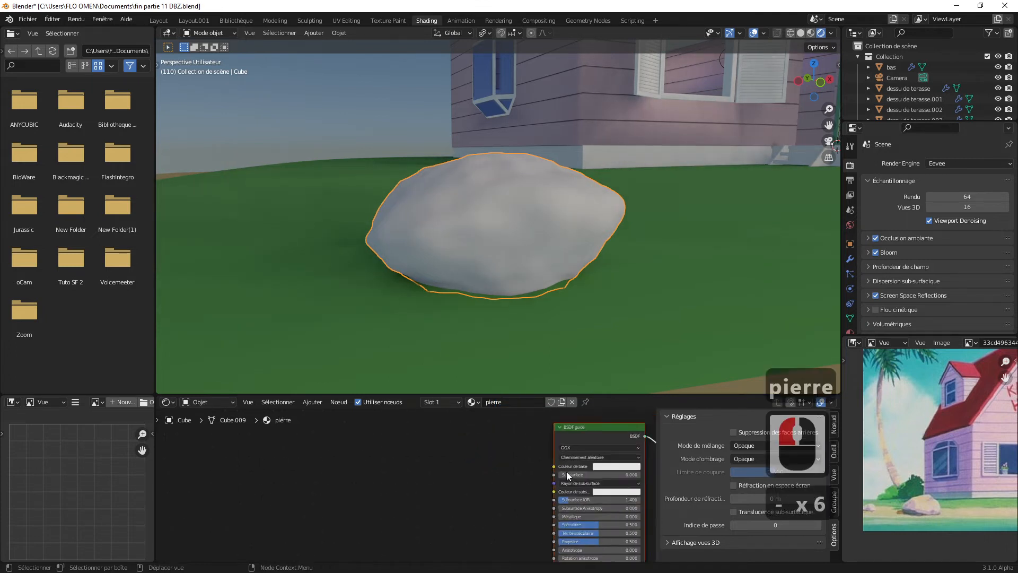
{"action": "scroll", "coordinate": [566, 472], "scroll_direction": "down", "scroll_amount": 1}
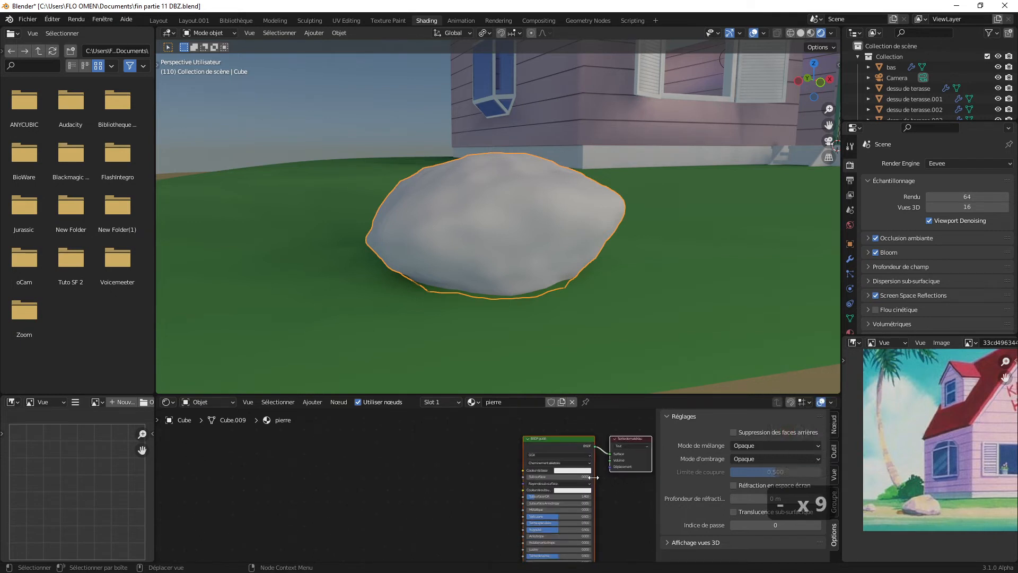
{"action": "key", "text": "g"}
{"action": "left_click", "coordinate": [500, 490]}
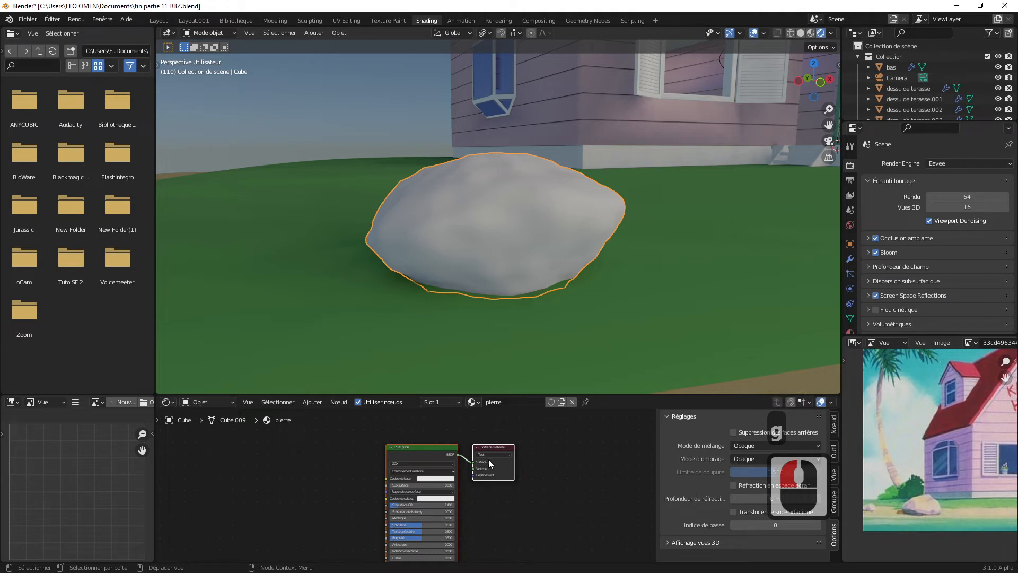
{"action": "scroll", "coordinate": [488, 460], "scroll_direction": "up", "scroll_amount": 3}
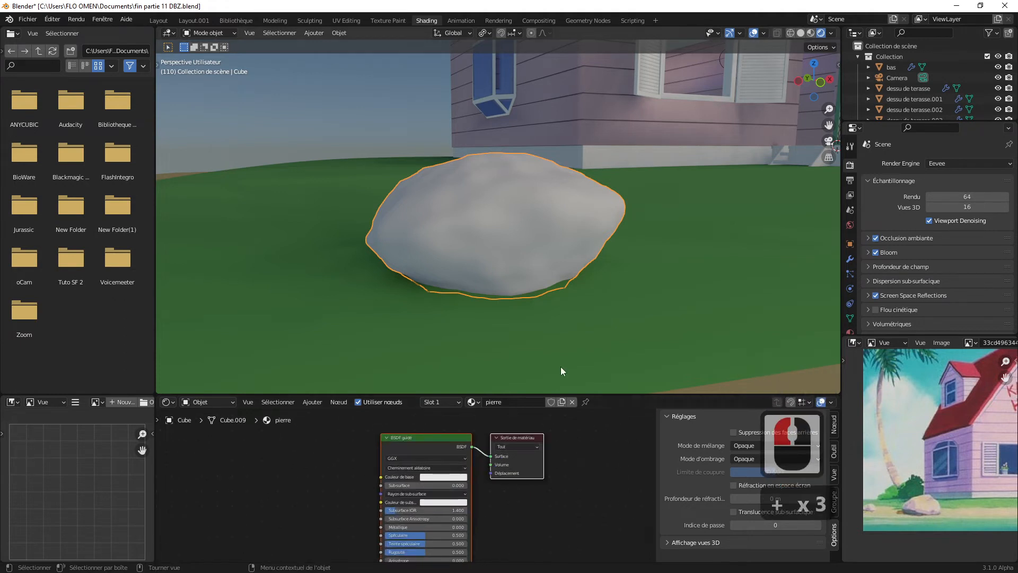
{"action": "left_click_drag", "start_coordinate": [522, 394], "coordinate": [550, 283]}
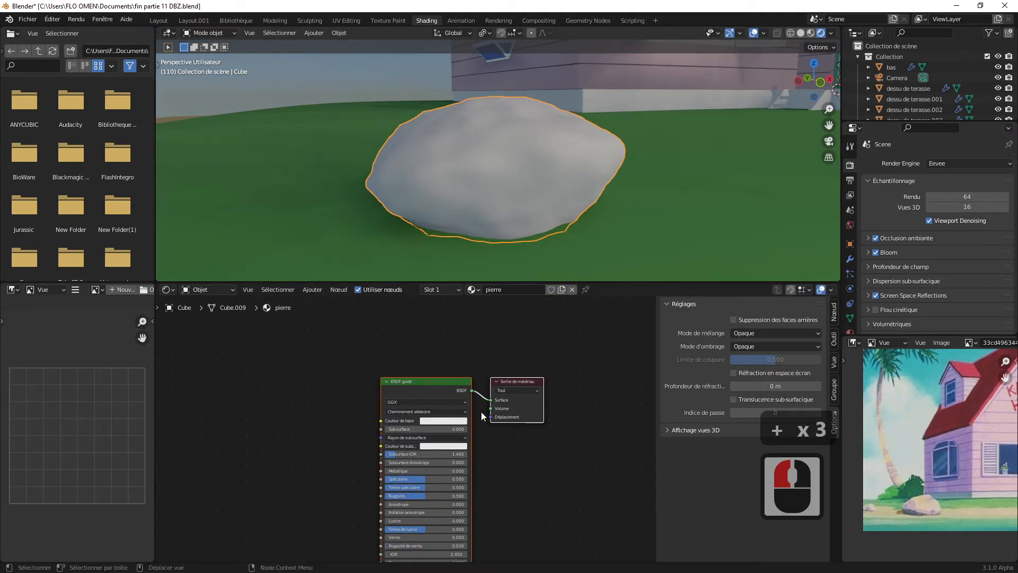
{"action": "scroll", "coordinate": [481, 411], "scroll_direction": "up", "scroll_amount": 2}
{"action": "left_click_drag", "start_coordinate": [451, 371], "coordinate": [509, 334]}
{"action": "left_click", "coordinate": [313, 393]}
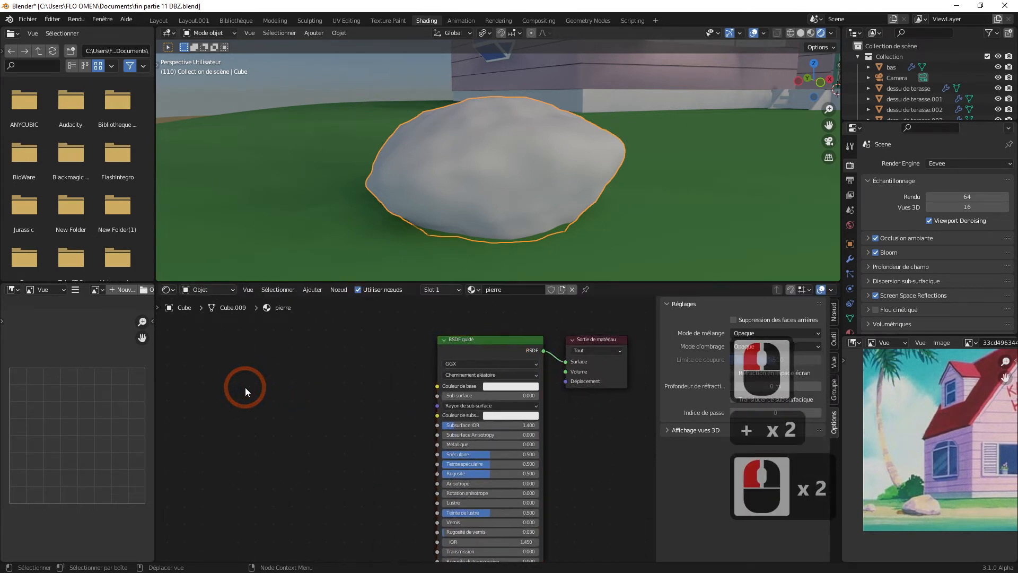
Add a Texture bruit node beside the shader and link its Couleur output to the BSDF's Couleur de base.
{"action": "key", "text": "shift+a"}
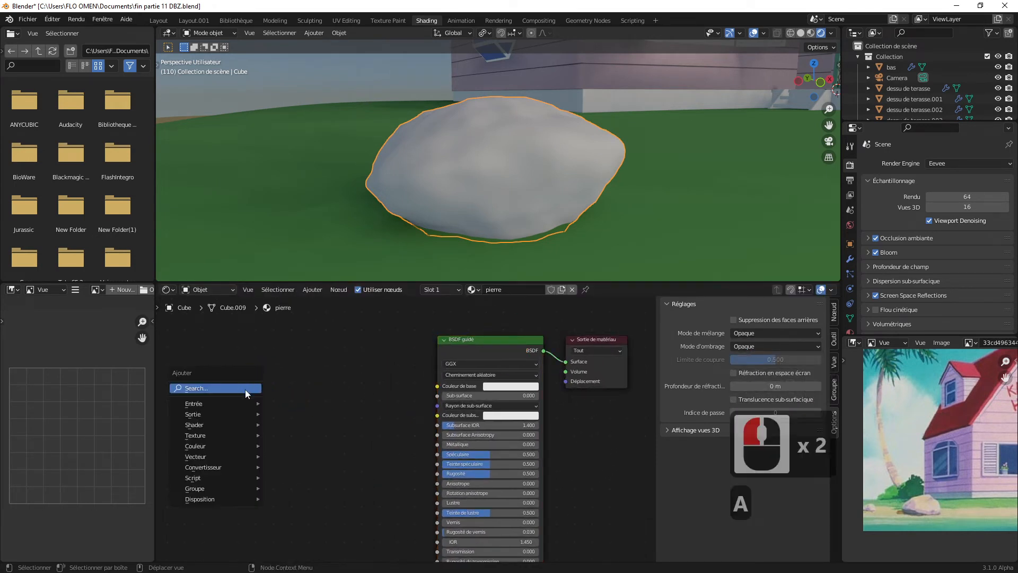
{"action": "left_click", "coordinate": [245, 389]}
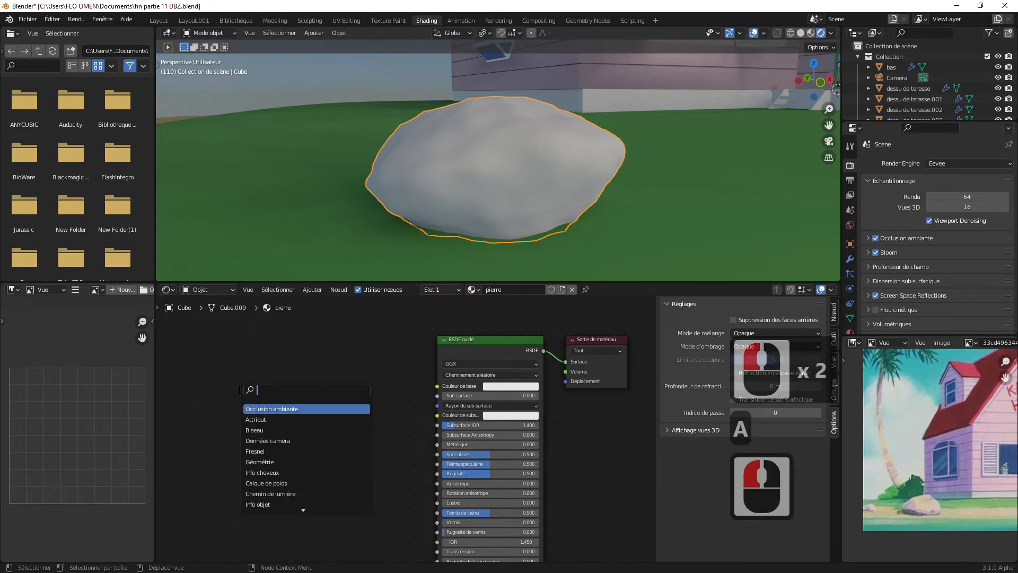
{"action": "type", "text": "bru"}
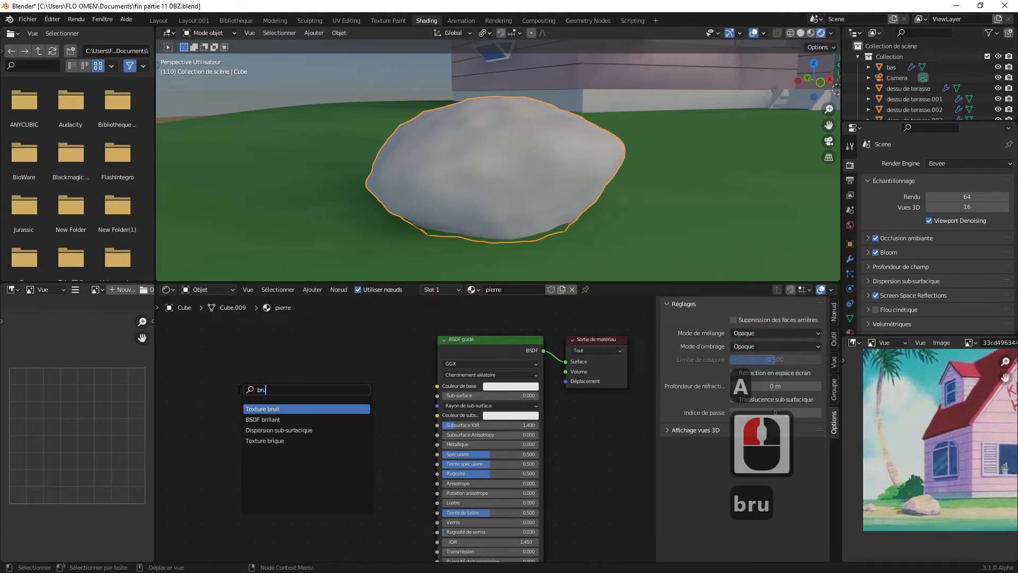
{"action": "left_click", "coordinate": [265, 408]}
{"action": "left_click", "coordinate": [255, 406]}
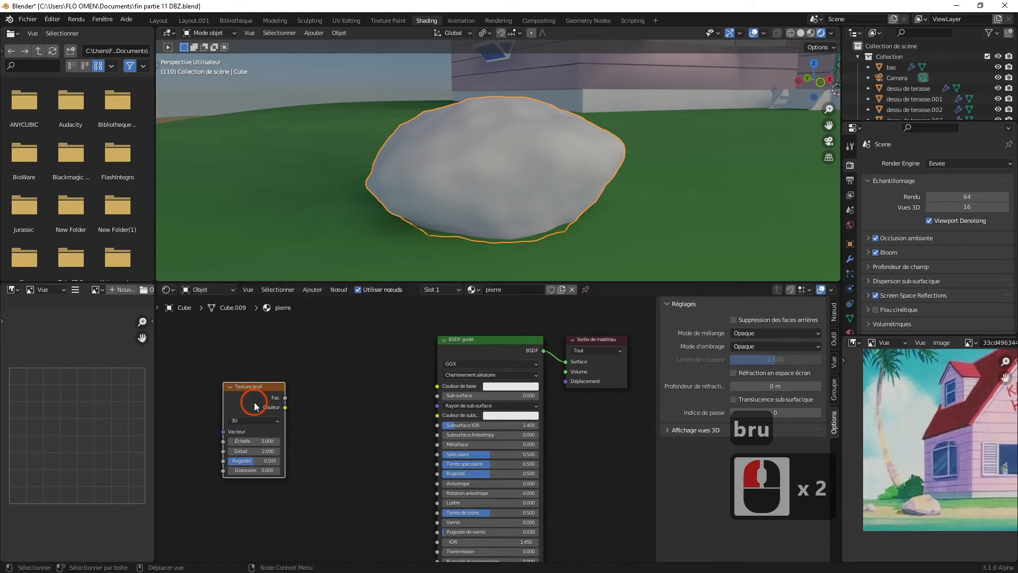
{"action": "left_click_drag", "start_coordinate": [286, 407], "coordinate": [438, 388]}
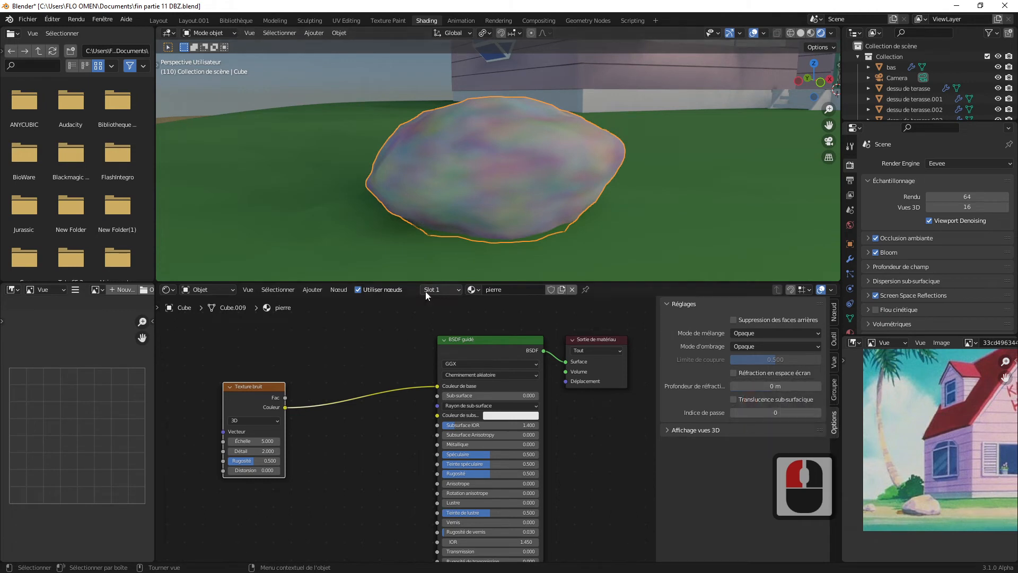
{"action": "left_click_drag", "start_coordinate": [259, 387], "coordinate": [240, 385]}
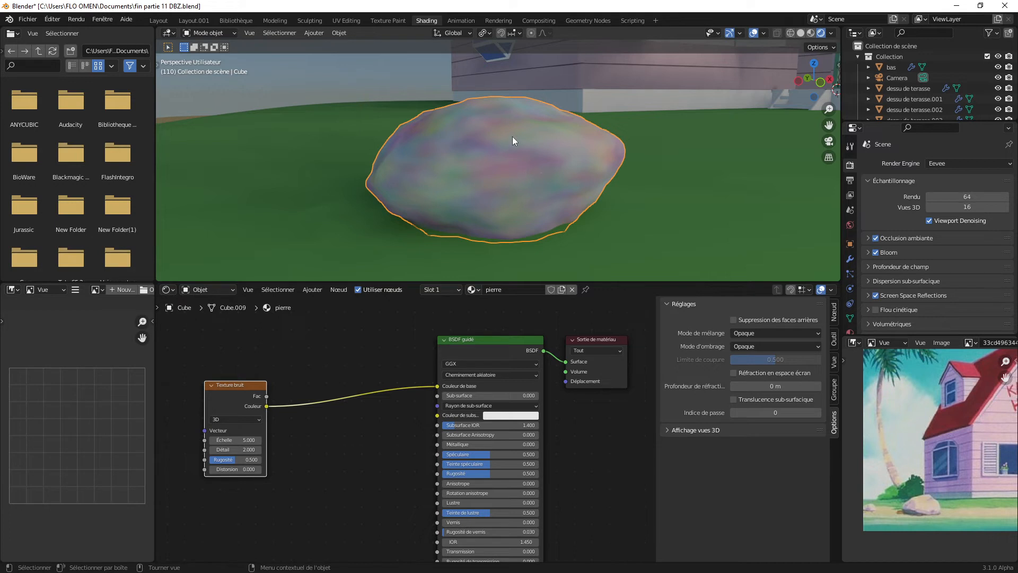
Apply the rock's scale (Échelle), shift the Texture bruit node away from the shader, and set its Échelle to 5.9.
{"action": "key", "text": "ctrl+a"}
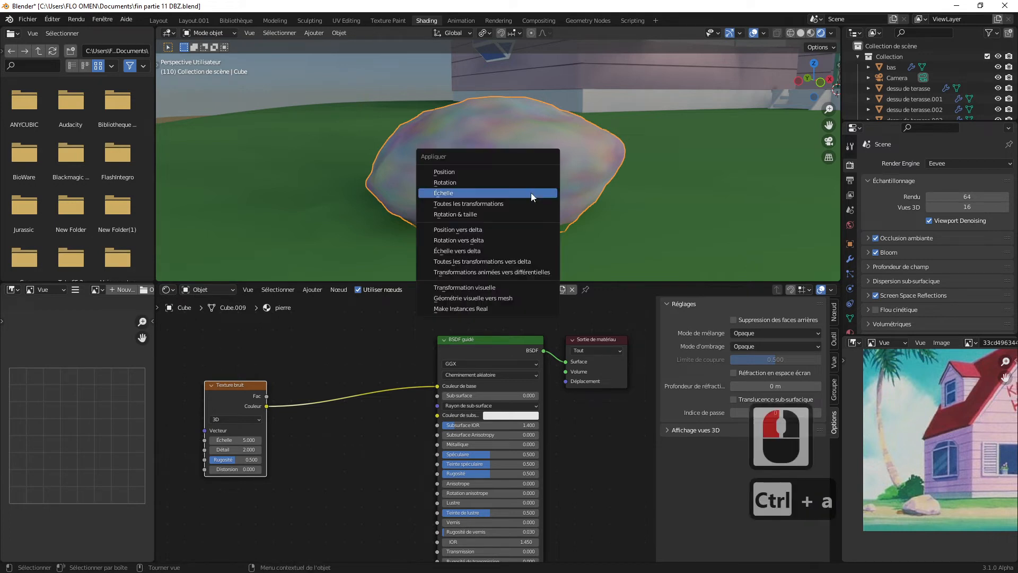
{"action": "left_click", "coordinate": [520, 193]}
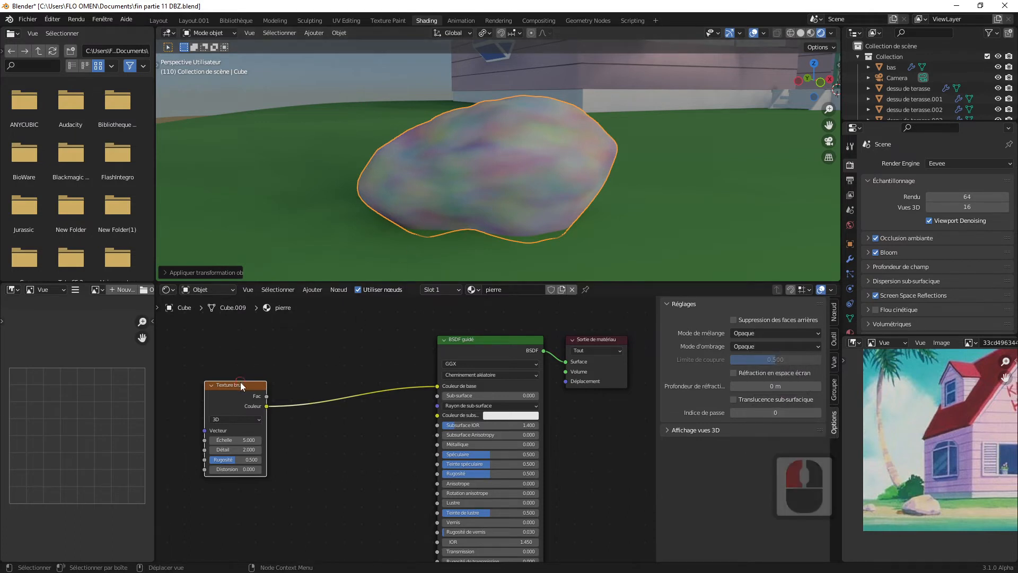
{"action": "left_click_drag", "start_coordinate": [240, 382], "coordinate": [228, 375]}
{"action": "mouse_move", "coordinate": [223, 433]}
{"action": "left_mouse_down"}
{"action": "mouse_move", "coordinate": [295, 433]}
{"action": "mouse_move", "coordinate": [229, 434]}
{"action": "left_mouse_up"}
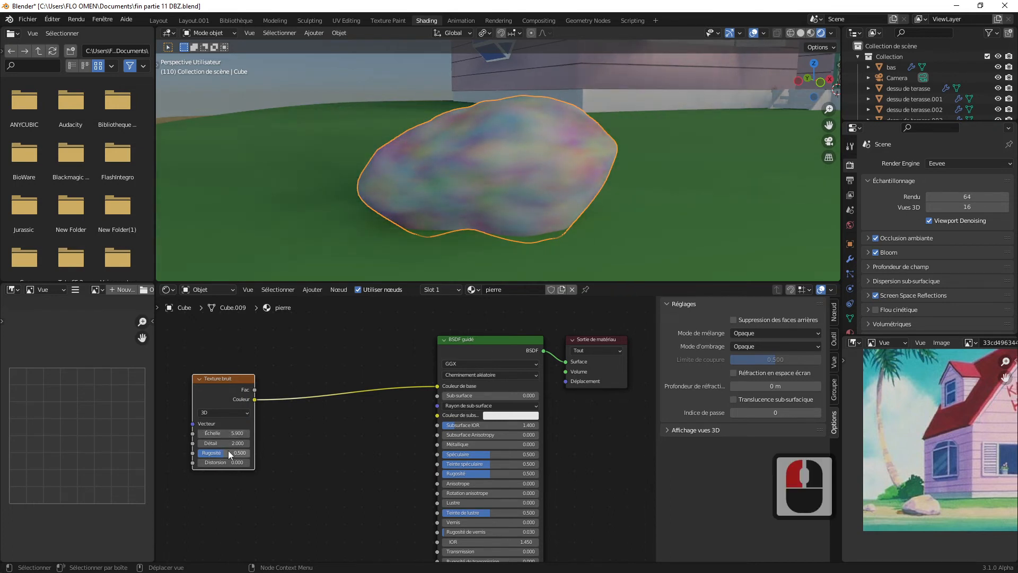
Insert a Dégradé de couleurs node on the link between Texture bruit and the BSDF's Couleur de base.
{"action": "left_click", "coordinate": [311, 422]}
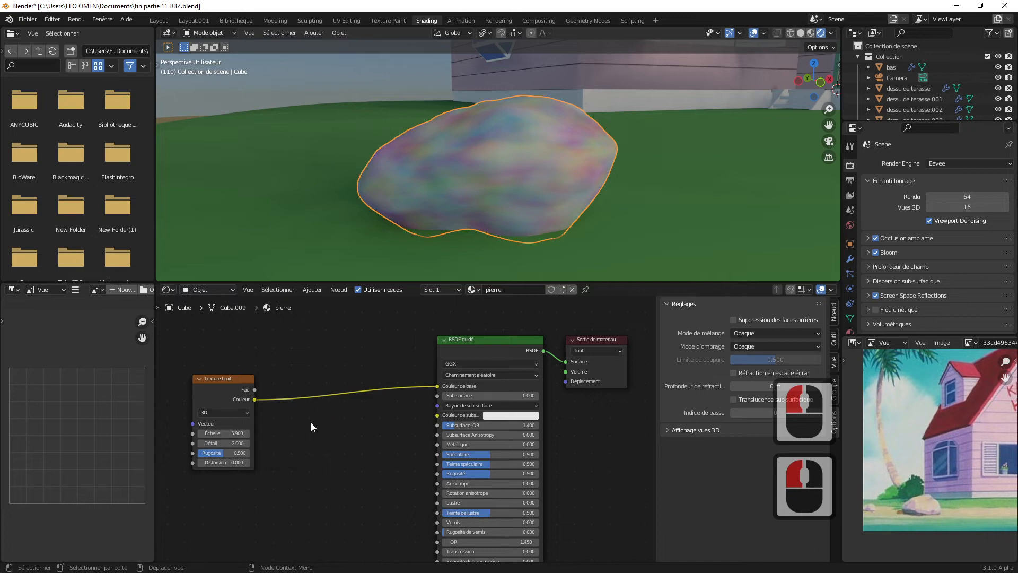
{"action": "key", "text": "shift+a"}
{"action": "left_click", "coordinate": [309, 423]}
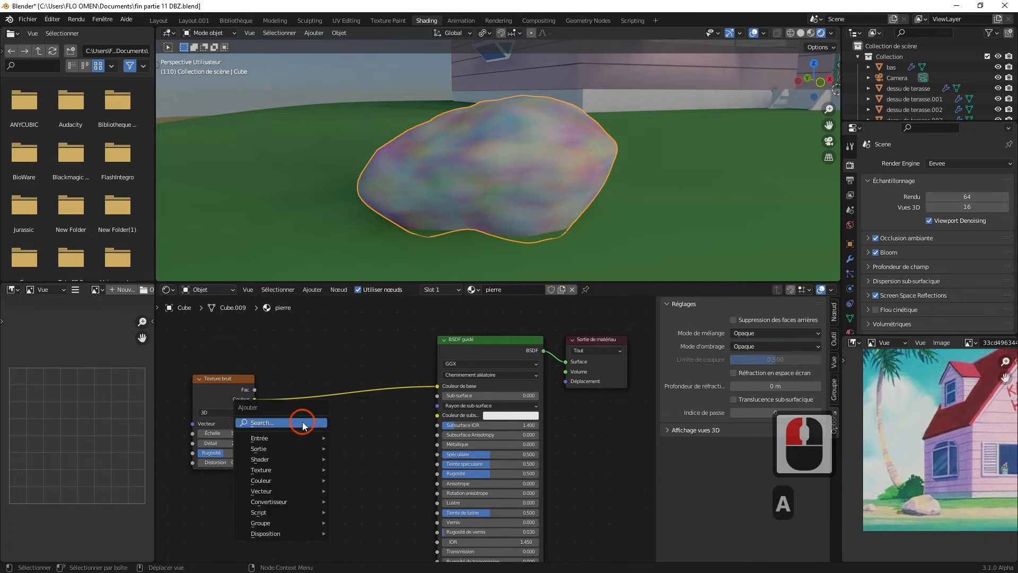
{"action": "type", "text": "oul"}
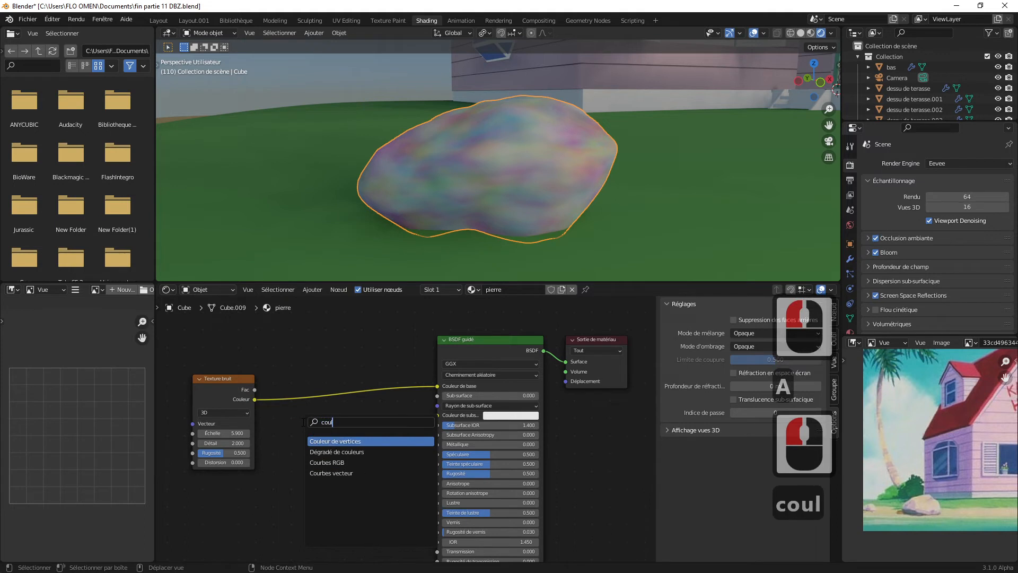
{"action": "left_click", "coordinate": [348, 452]}
{"action": "left_click", "coordinate": [342, 397]}
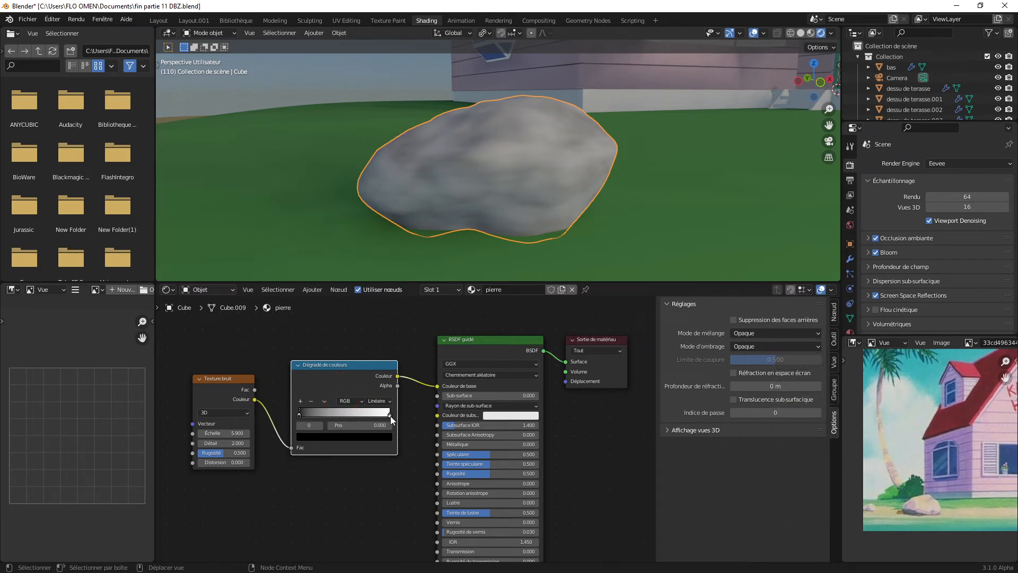
Select the ramp's white stop and set Texture bruit's Échelle to 10.2, Détail to 10.4 and Rugosité to 0.7.
{"action": "mouse_move", "coordinate": [390, 415]}
{"action": "left_mouse_down"}
{"action": "mouse_move", "coordinate": [295, 415]}
{"action": "mouse_move", "coordinate": [403, 415]}
{"action": "left_mouse_up"}
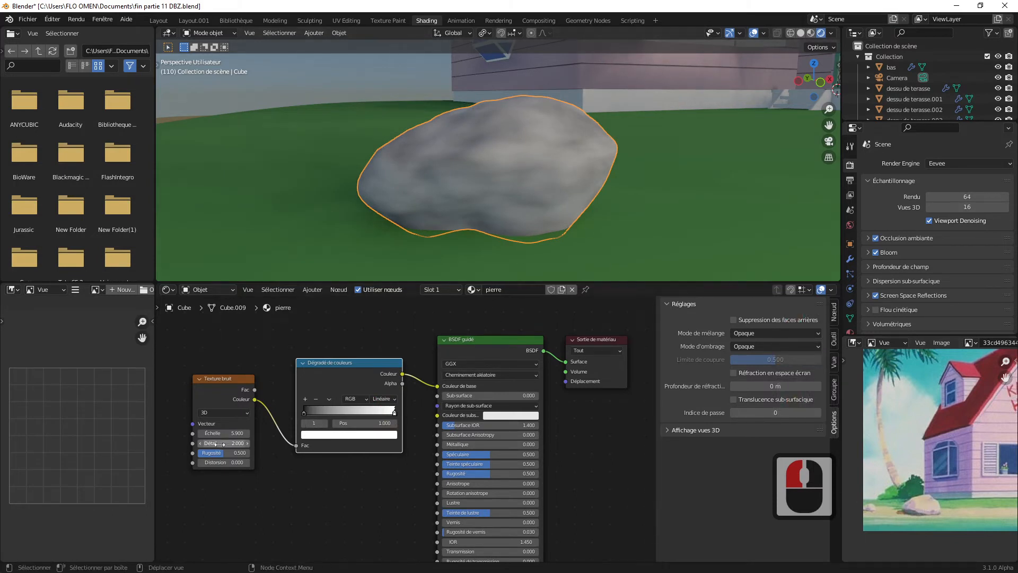
{"action": "mouse_move", "coordinate": [220, 444]}
{"action": "left_mouse_down"}
{"action": "mouse_move", "coordinate": [255, 445]}
{"action": "mouse_move", "coordinate": [228, 433]}
{"action": "mouse_move", "coordinate": [242, 432]}
{"action": "mouse_move", "coordinate": [234, 454]}
{"action": "mouse_move", "coordinate": [278, 453]}
{"action": "mouse_move", "coordinate": [252, 453]}
{"action": "mouse_move", "coordinate": [265, 453]}
{"action": "left_mouse_up"}
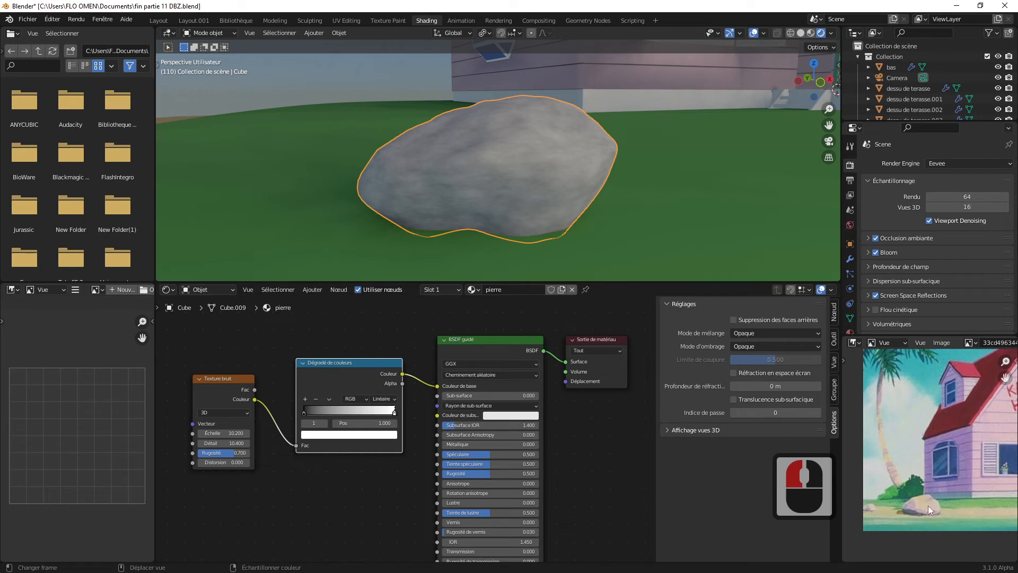
Recolour the ramp's white stop by sampling the rock in the reference image with the eyedropper, and refresh the rendered viewport shading.
{"action": "left_click", "coordinate": [351, 362]}
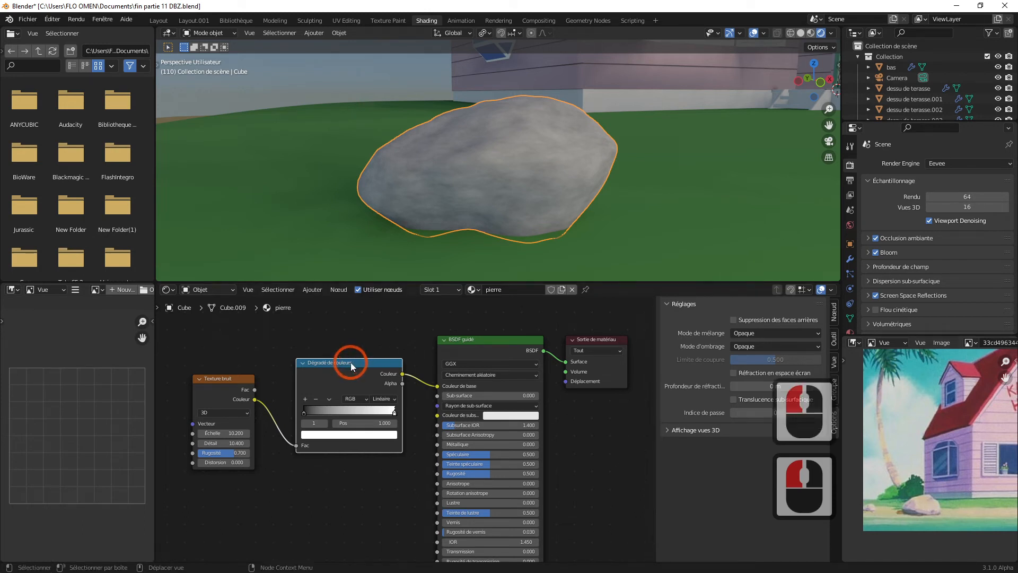
{"action": "left_click", "coordinate": [393, 414]}
{"action": "left_click", "coordinate": [391, 412]}
{"action": "left_click", "coordinate": [381, 433]}
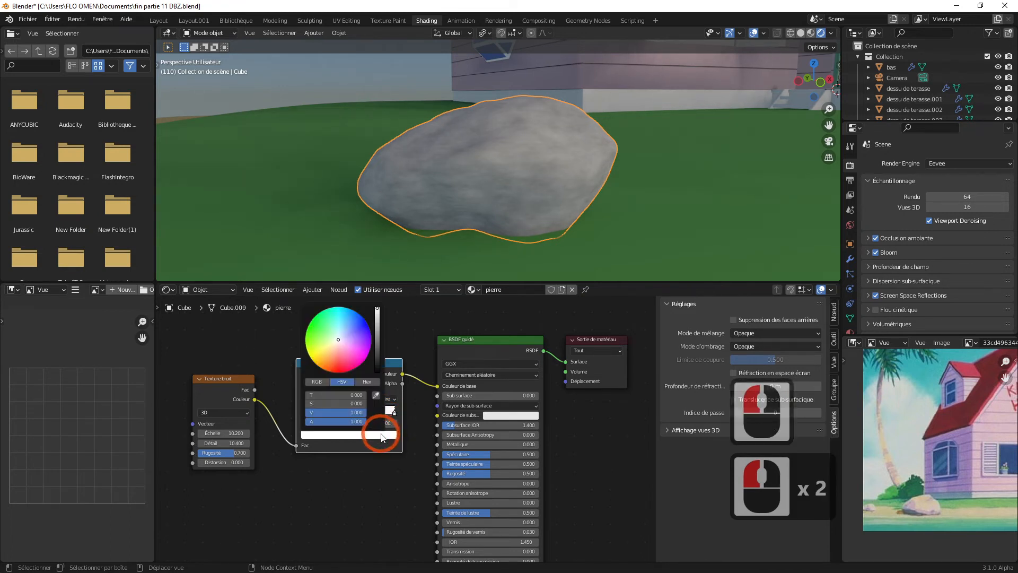
{"action": "left_click", "coordinate": [376, 395]}
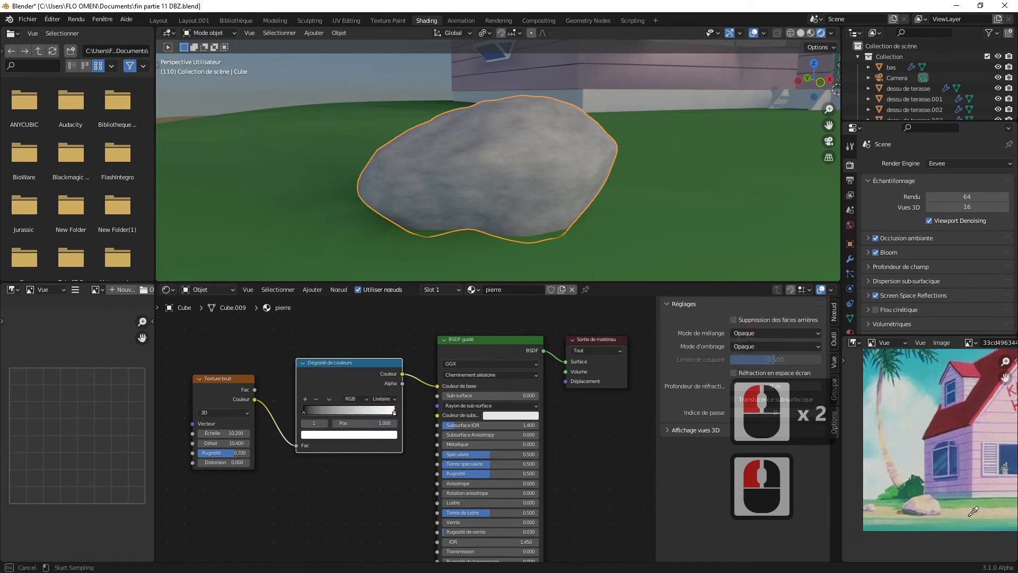
{"action": "left_click", "coordinate": [924, 507]}
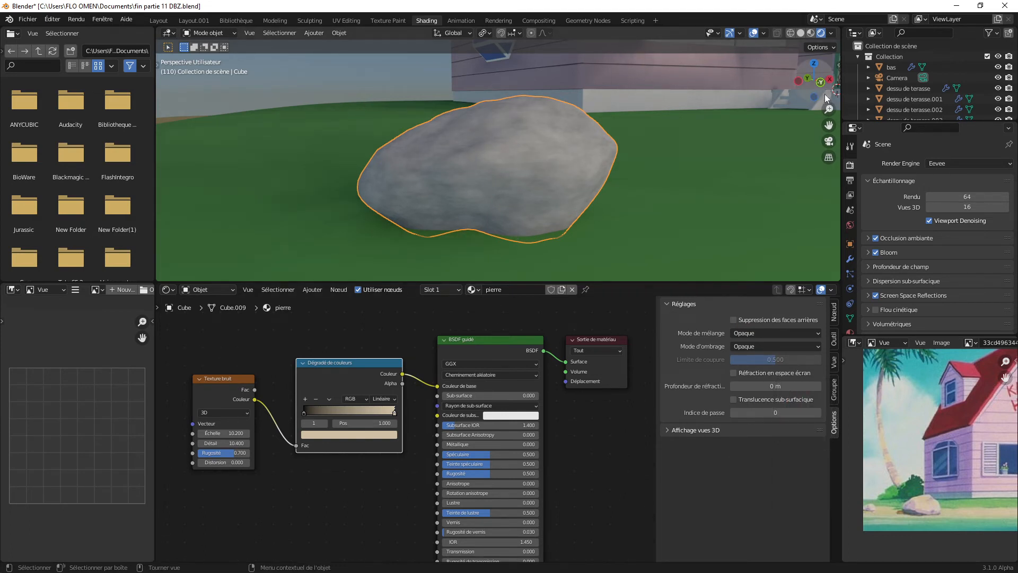
{"action": "left_click", "coordinate": [813, 33]}
{"action": "left_click", "coordinate": [820, 33]}
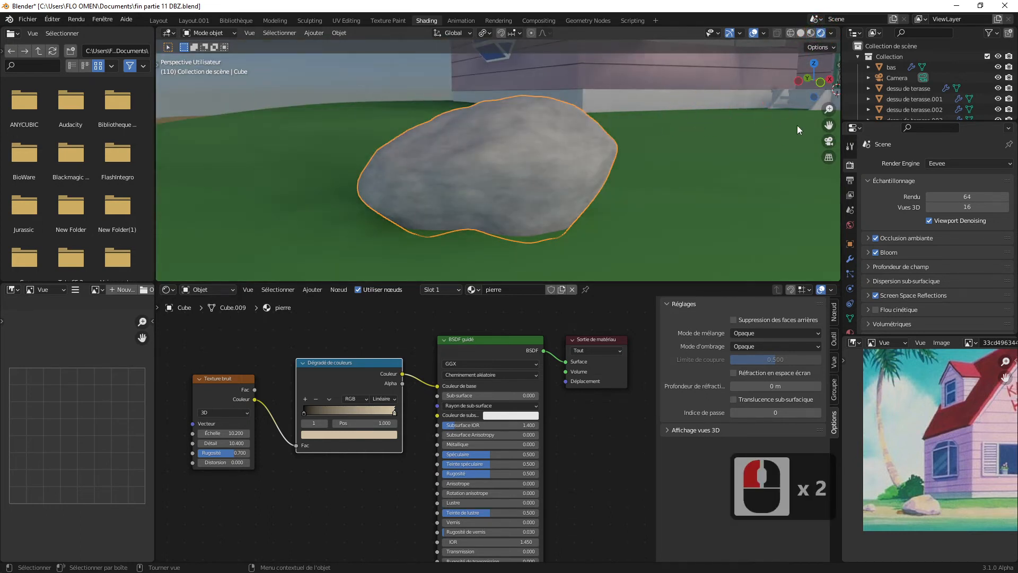
Brighten the ramp's light stop to a value of about 0.755 and shift its hue and saturation towards a warm beige.
{"action": "left_click", "coordinate": [392, 434]}
{"action": "left_click_drag", "start_coordinate": [379, 345], "coordinate": [380, 314]}
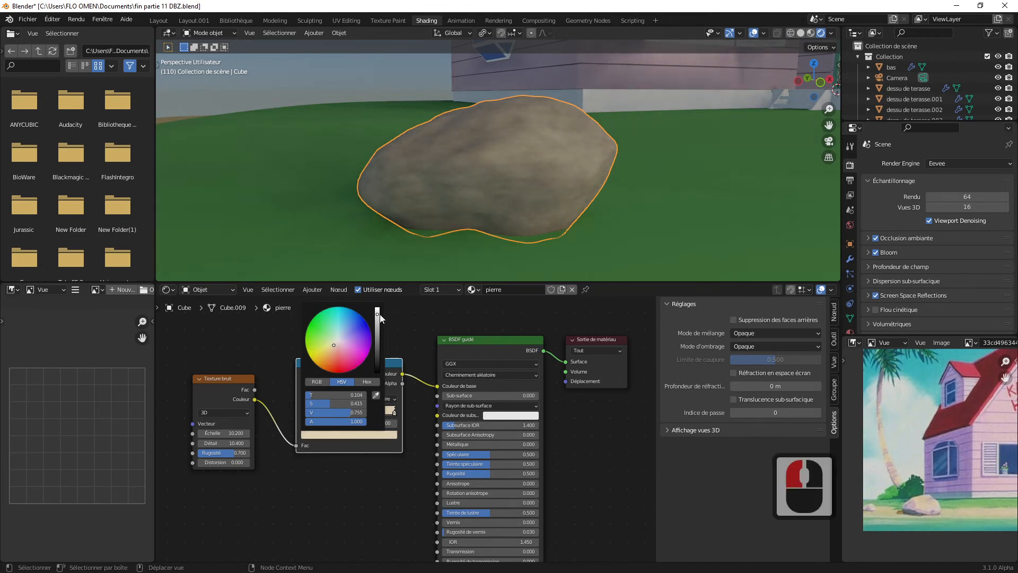
{"action": "left_click_drag", "start_coordinate": [339, 343], "coordinate": [333, 345]}
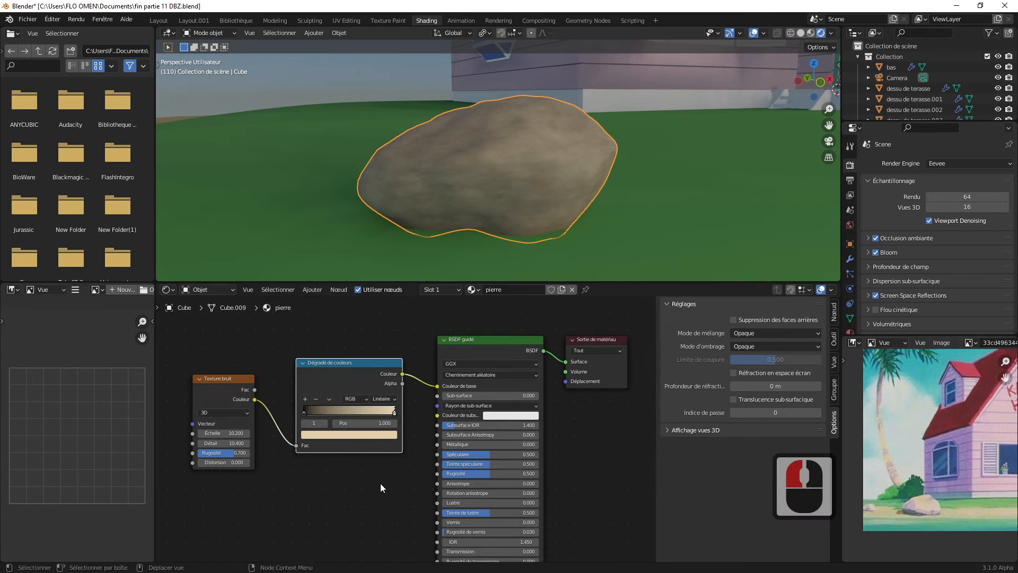
Move the Texture bruit and Dégradé de couleurs nodes up and further away from the BSDF to free space below.
{"action": "left_click", "coordinate": [421, 452]}
{"action": "left_click_drag", "start_coordinate": [375, 358], "coordinate": [357, 351]}
{"action": "left_click_drag", "start_coordinate": [237, 380], "coordinate": [216, 362]}
{"action": "left_click_drag", "start_coordinate": [324, 357], "coordinate": [313, 346]}
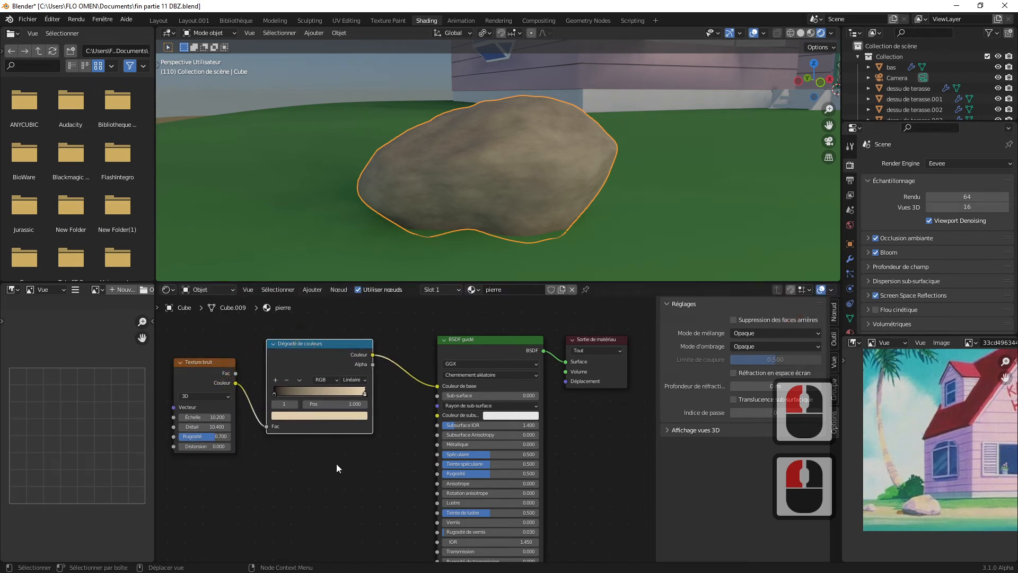
{"action": "left_click", "coordinate": [359, 469]}
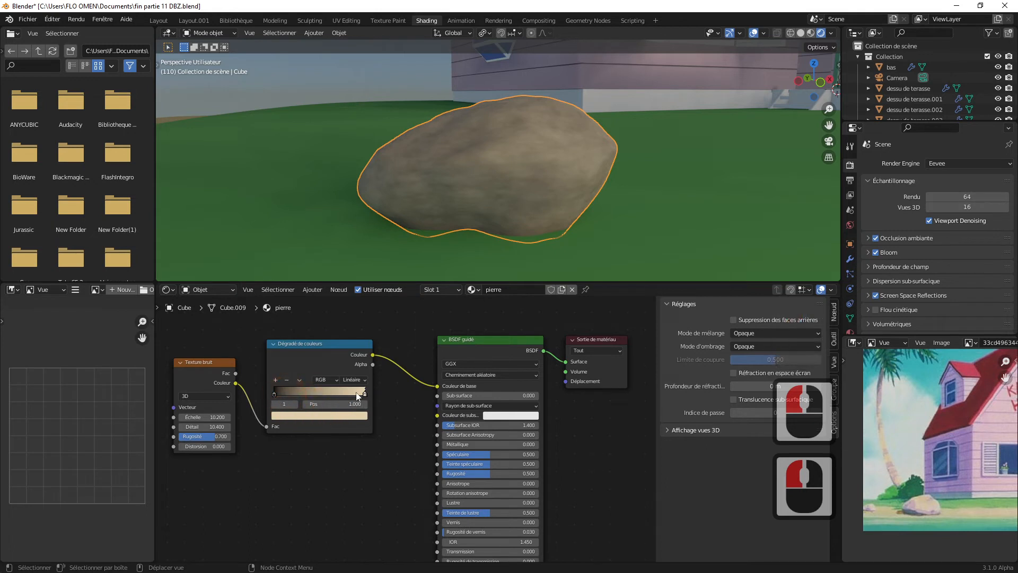
Add a Bump node below the Dégradé de couleurs node, beside the BSDF.
{"action": "key", "text": "shift+a"}
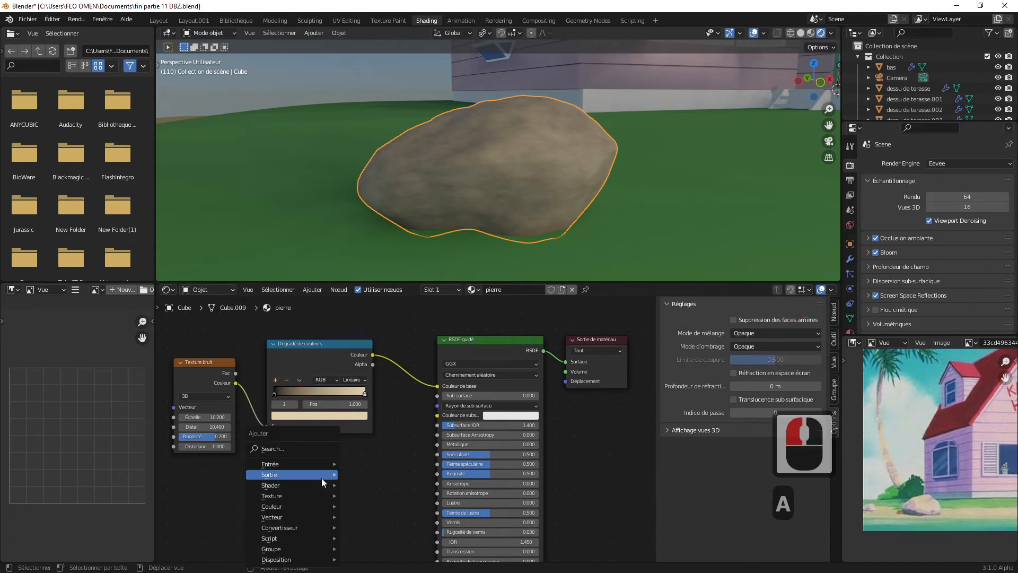
{"action": "left_click", "coordinate": [297, 449]}
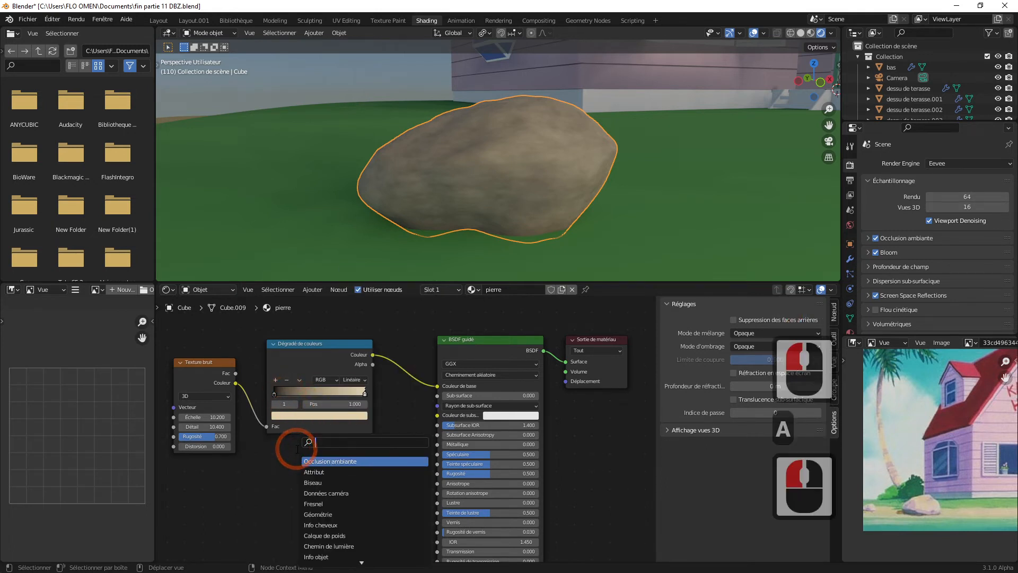
{"action": "type", "text": "bumb"}
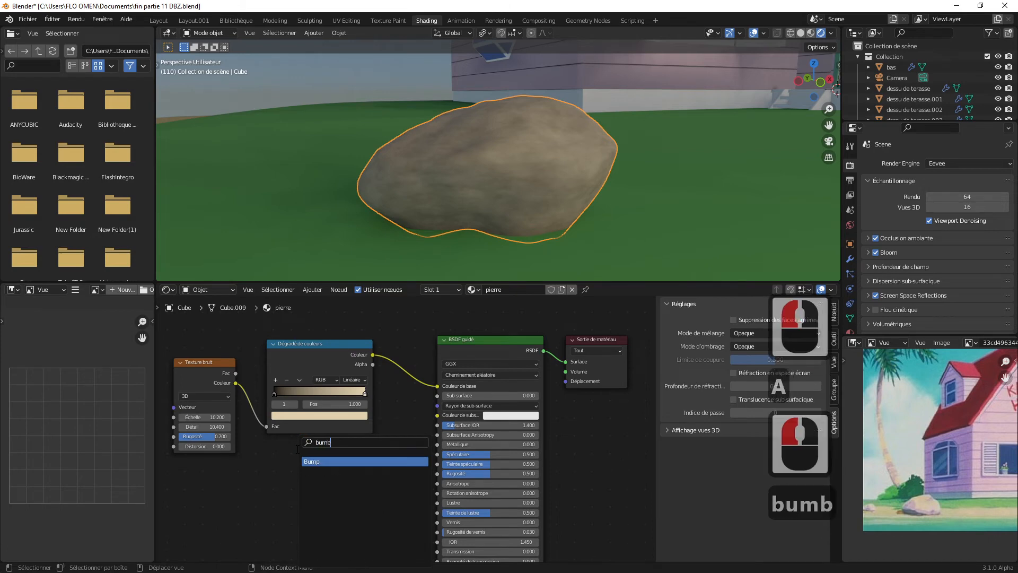
{"action": "left_click", "coordinate": [318, 463]}
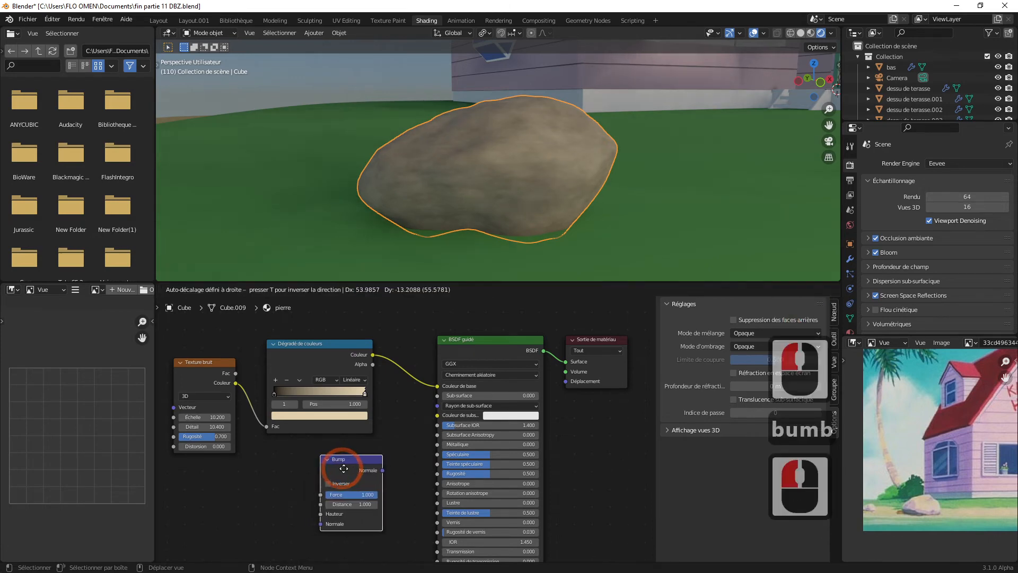
{"action": "left_click", "coordinate": [359, 472]}
Link the ramp's Couleur output to the Bump's Hauteur input and the Bump's Normale output to the BSDF's Normale.
{"action": "left_click", "coordinate": [372, 397]}
{"action": "left_click_drag", "start_coordinate": [334, 351], "coordinate": [324, 348]}
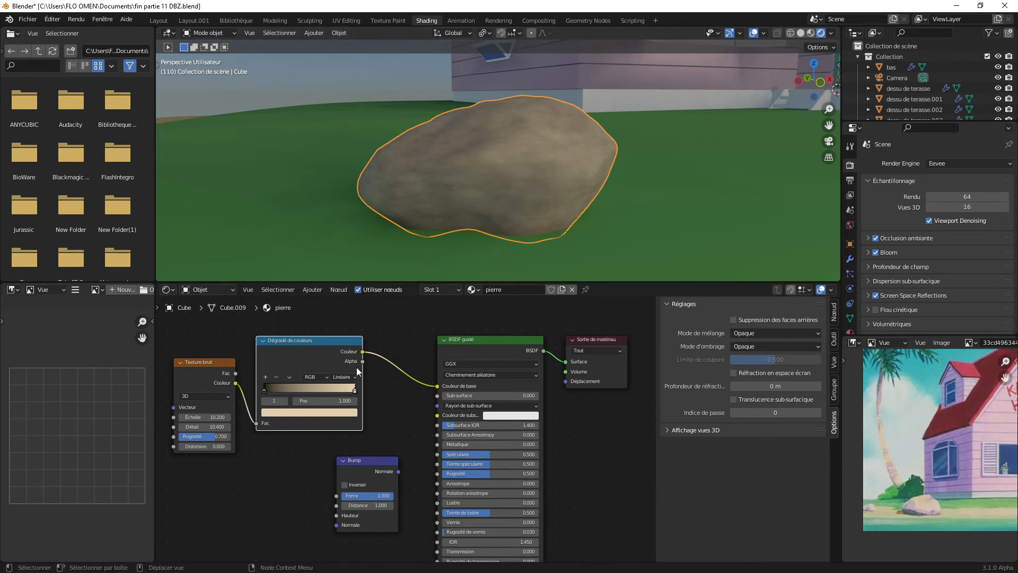
{"action": "left_click_drag", "start_coordinate": [364, 352], "coordinate": [332, 514]}
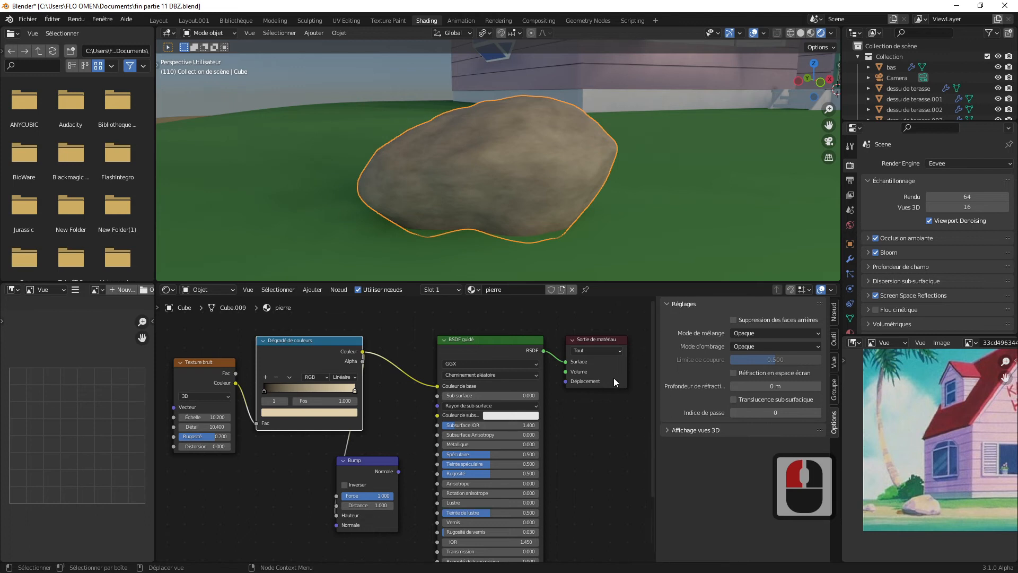
{"action": "left_click_drag", "start_coordinate": [652, 376], "coordinate": [655, 409]}
{"action": "left_click", "coordinate": [433, 443]}
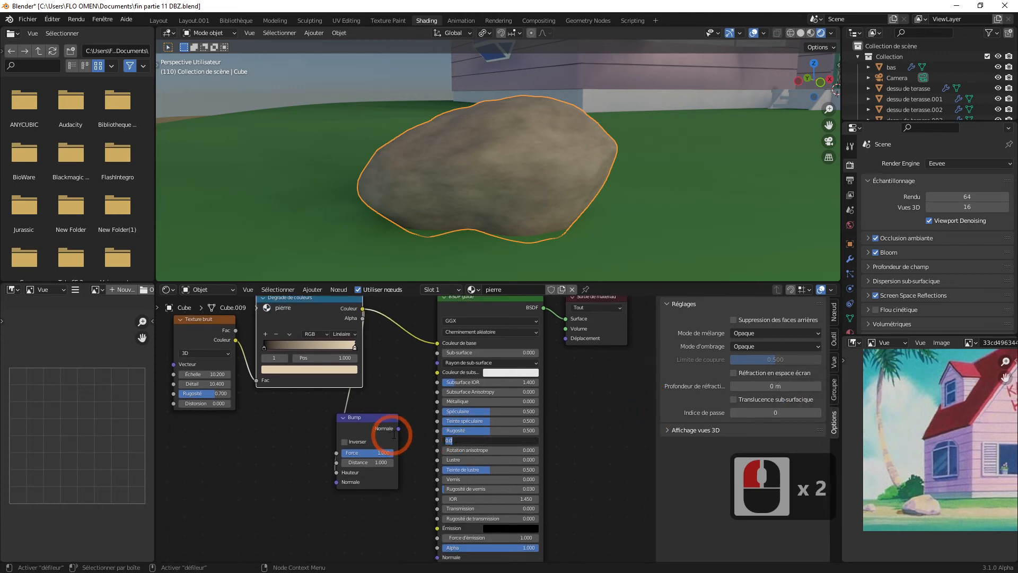
{"action": "left_click_drag", "start_coordinate": [399, 428], "coordinate": [438, 501]}
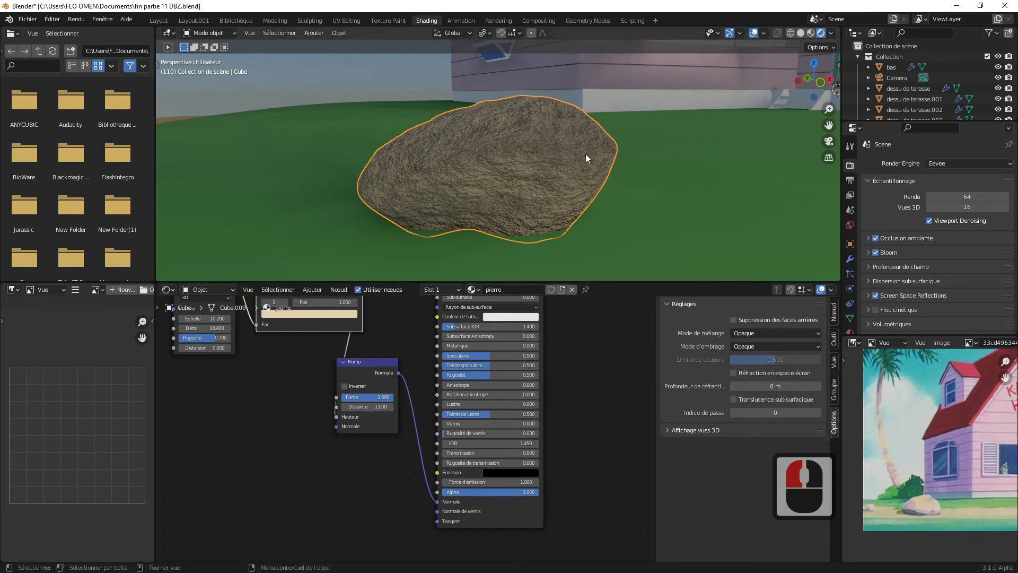
Soften the rock's relief by setting the Bump node's Force to 0.217 and Distance to 0.1.
{"action": "left_click_drag", "start_coordinate": [827, 110], "coordinate": [711, 196]}
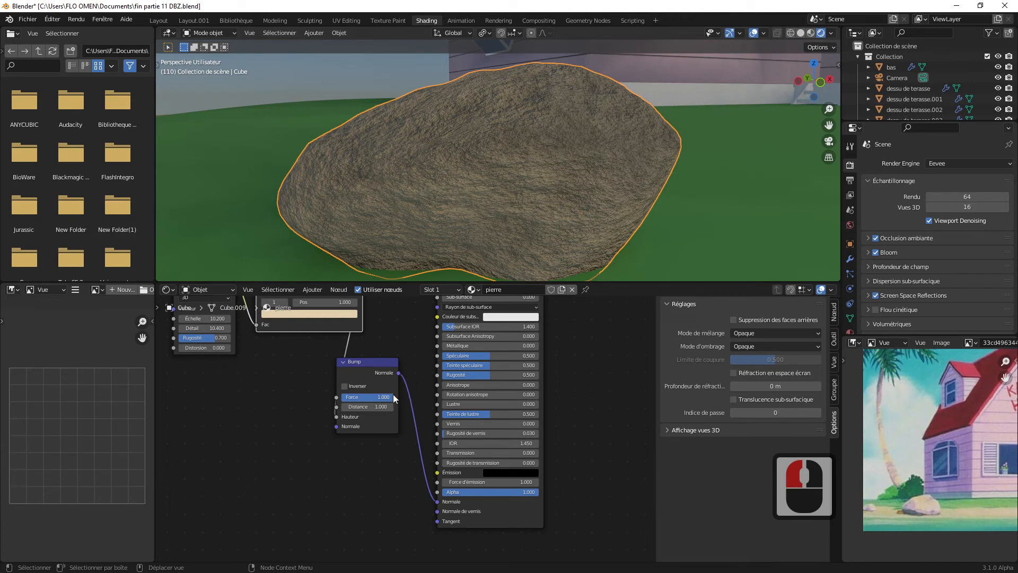
{"action": "mouse_move", "coordinate": [390, 396]}
{"action": "left_mouse_down"}
{"action": "mouse_move", "coordinate": [366, 397]}
{"action": "mouse_move", "coordinate": [381, 406]}
{"action": "mouse_move", "coordinate": [352, 396]}
{"action": "left_mouse_up"}
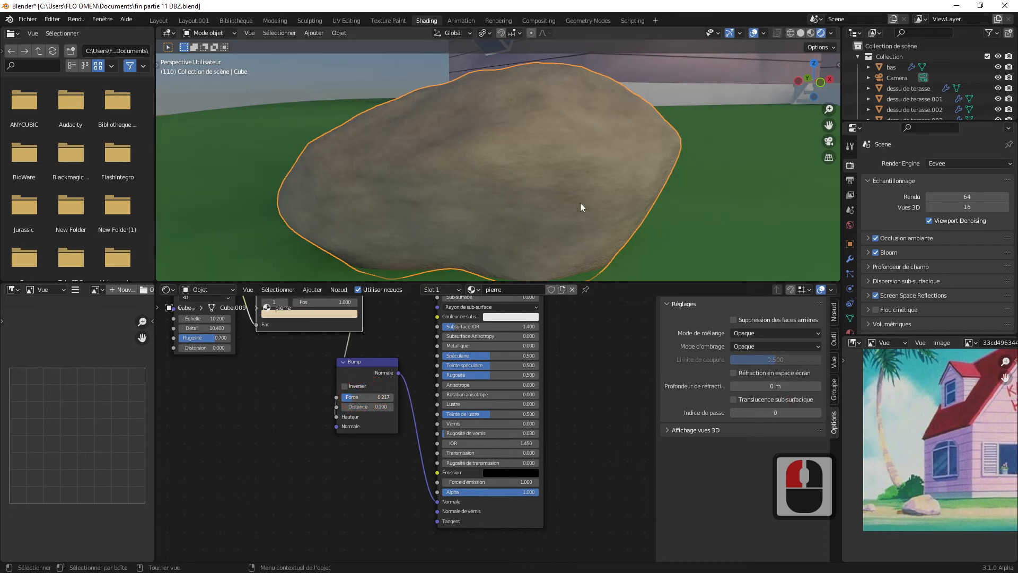
{"action": "left_click_drag", "start_coordinate": [827, 106], "coordinate": [826, 91]}
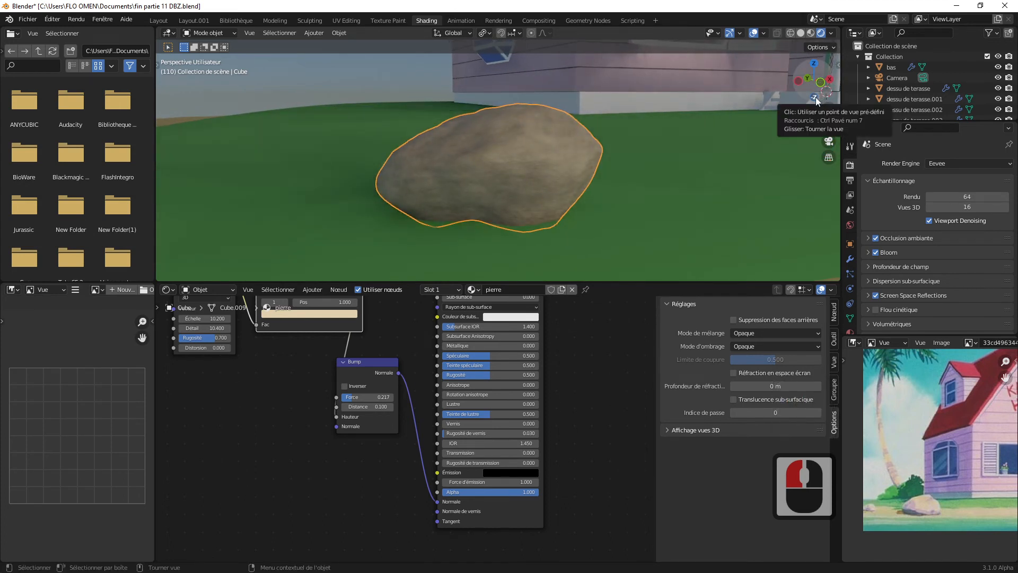
{"action": "left_click_drag", "start_coordinate": [805, 95], "coordinate": [836, 56]}
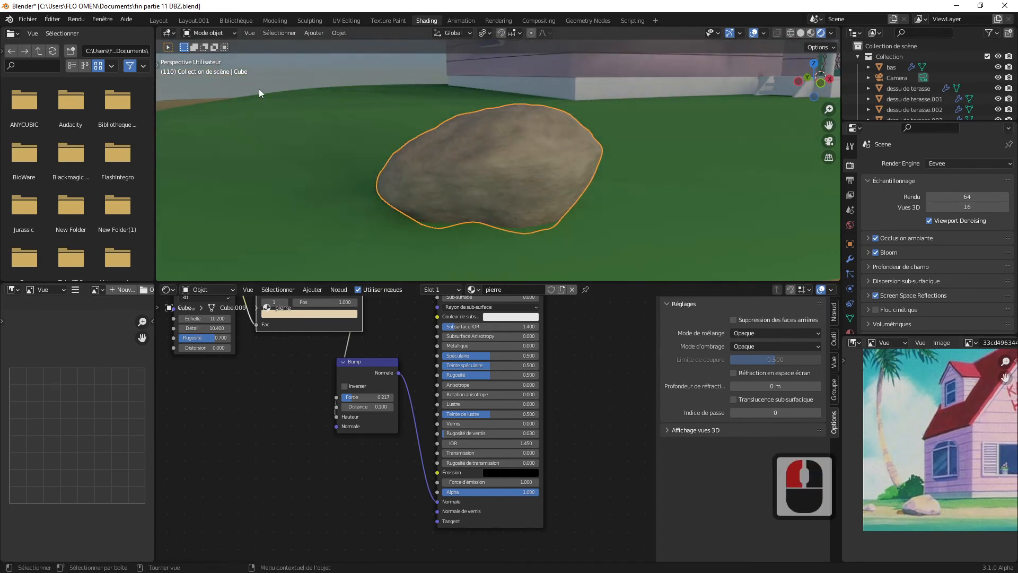
Switch to the Layout workspace and widen the area holding the properties and the reference image.
{"action": "left_click", "coordinate": [159, 21]}
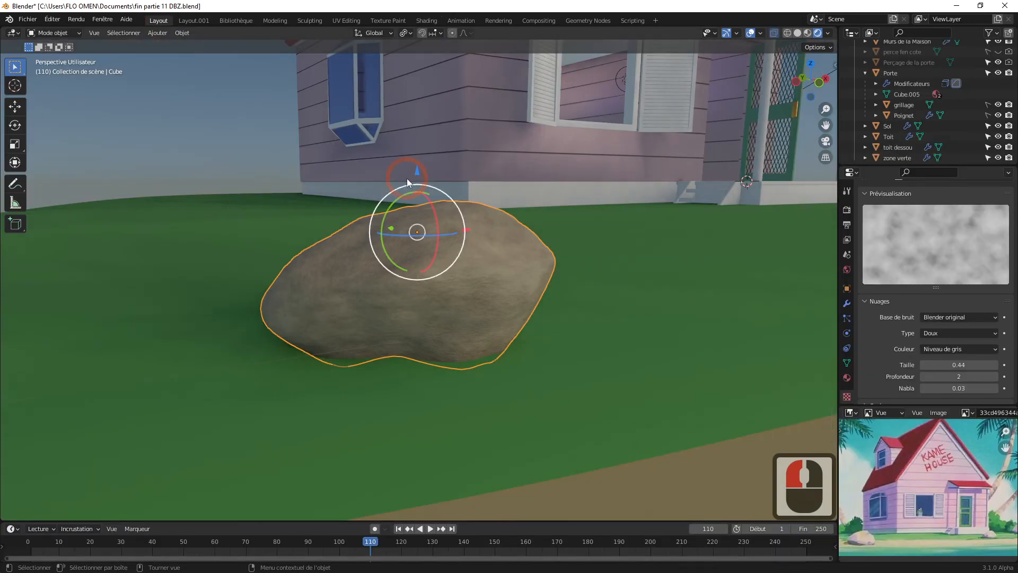
{"action": "mouse_move", "coordinate": [822, 110]}
{"action": "left_mouse_down"}
{"action": "mouse_move", "coordinate": [825, 100]}
{"action": "mouse_move", "coordinate": [716, 130]}
{"action": "mouse_move", "coordinate": [821, 96]}
{"action": "left_mouse_up"}
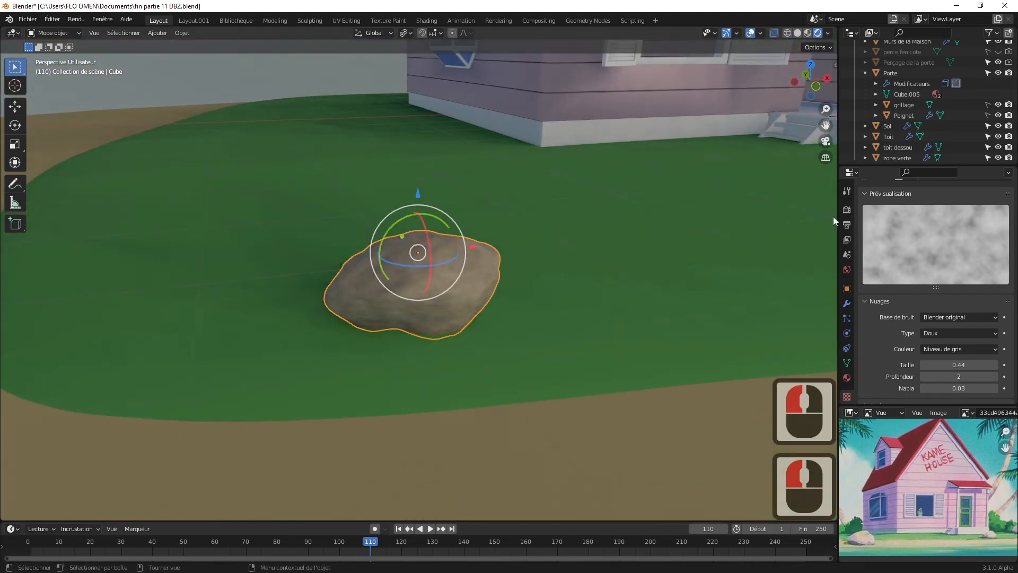
{"action": "left_click_drag", "start_coordinate": [837, 491], "coordinate": [772, 485]}
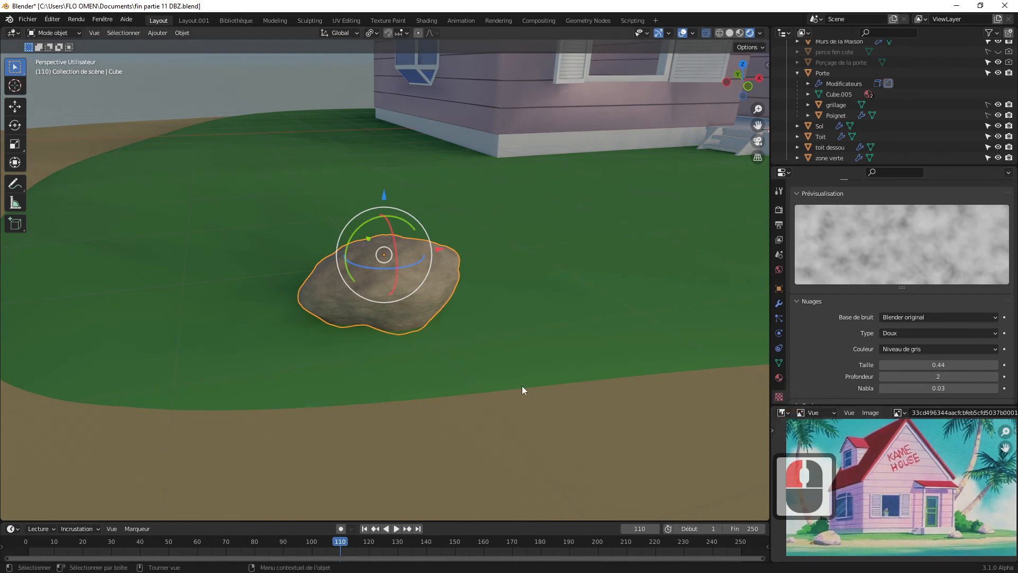
Duplicate the rock about 8.08 m in X and 1.58 m in Y near the porch, and copy that one another 4.18 m in X and 1.94 m in Y.
{"action": "key", "text": "KP_7"}
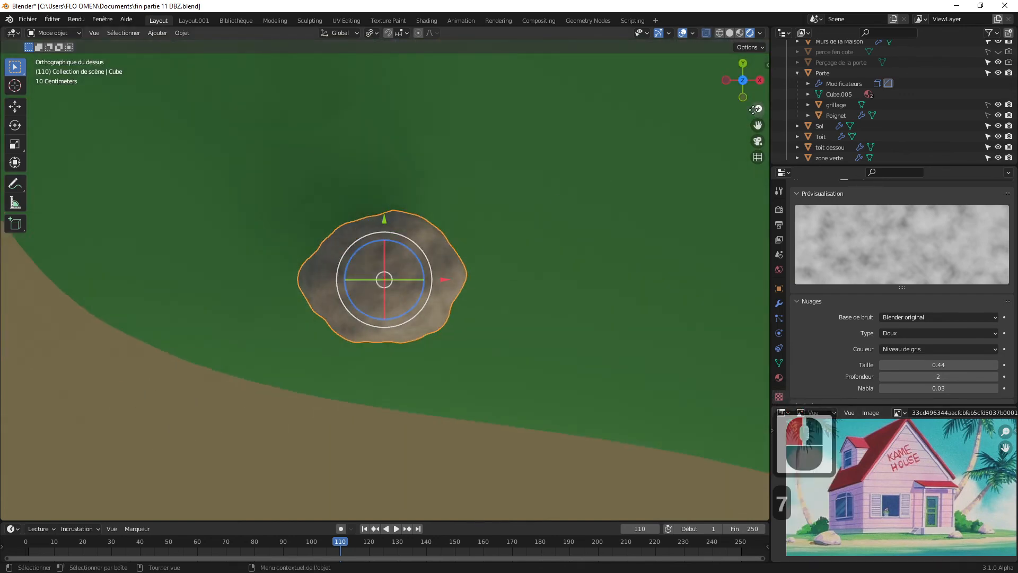
{"action": "left_click_drag", "start_coordinate": [754, 109], "coordinate": [682, 408]}
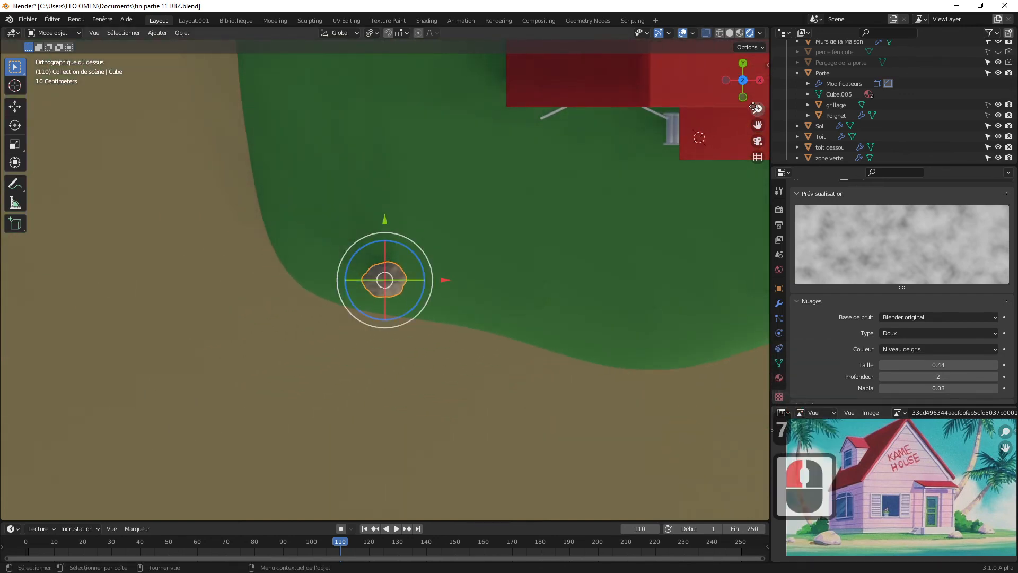
{"action": "left_click_drag", "start_coordinate": [758, 125], "coordinate": [704, 275]}
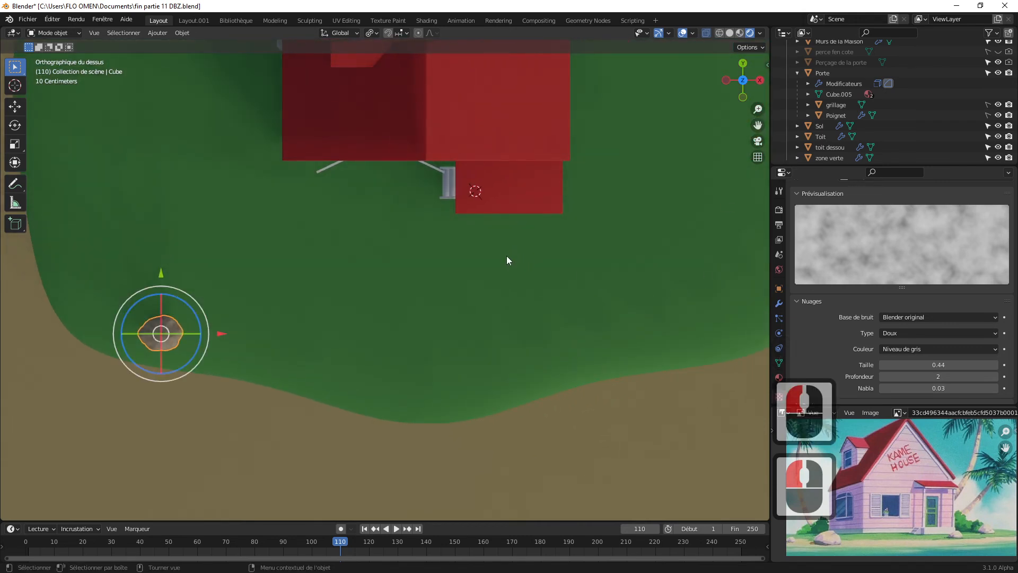
{"action": "key", "text": "shift+d"}
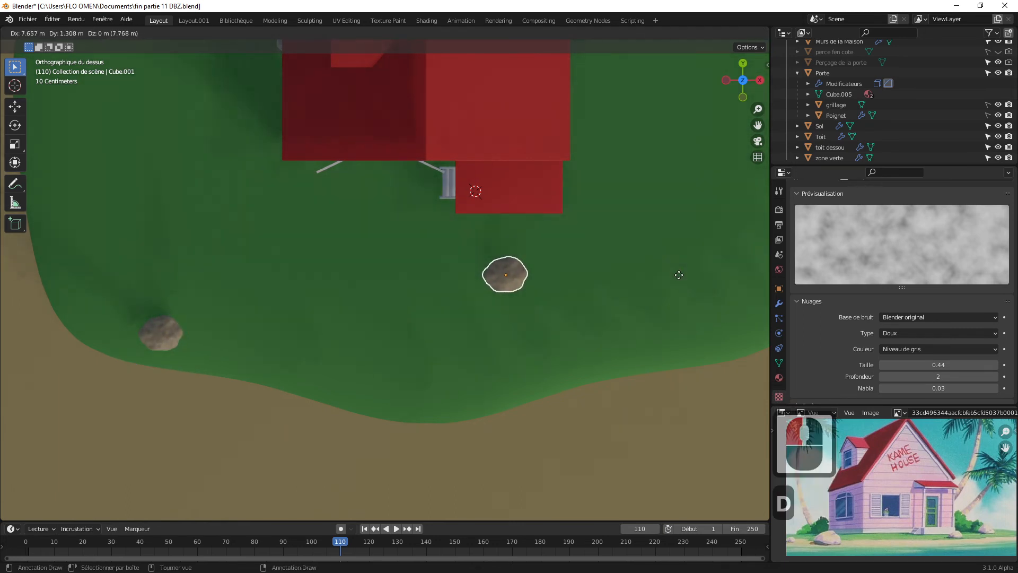
{"action": "left_click", "coordinate": [687, 267]}
{"action": "left_click", "coordinate": [576, 279]}
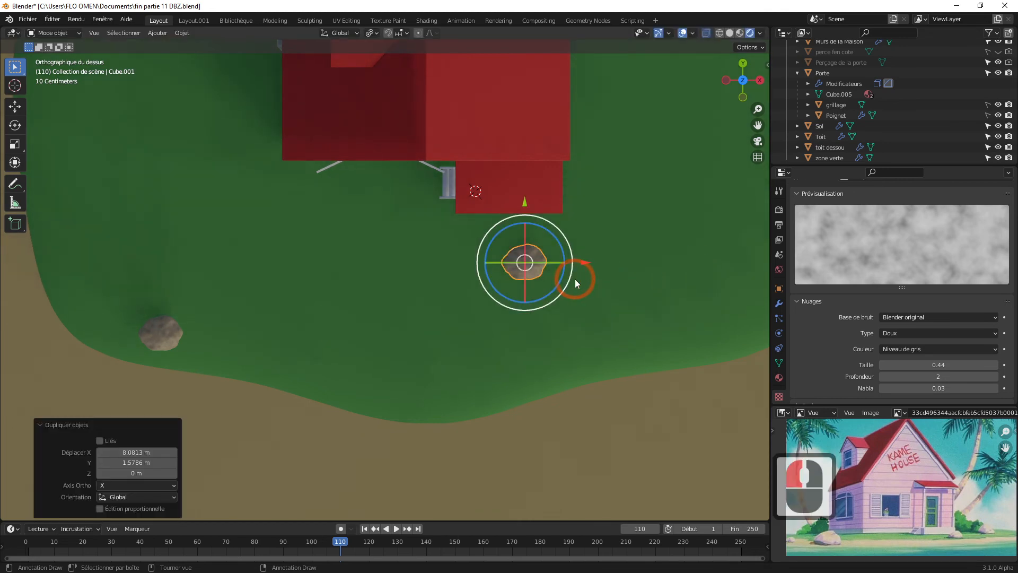
{"action": "key", "text": "shift+d"}
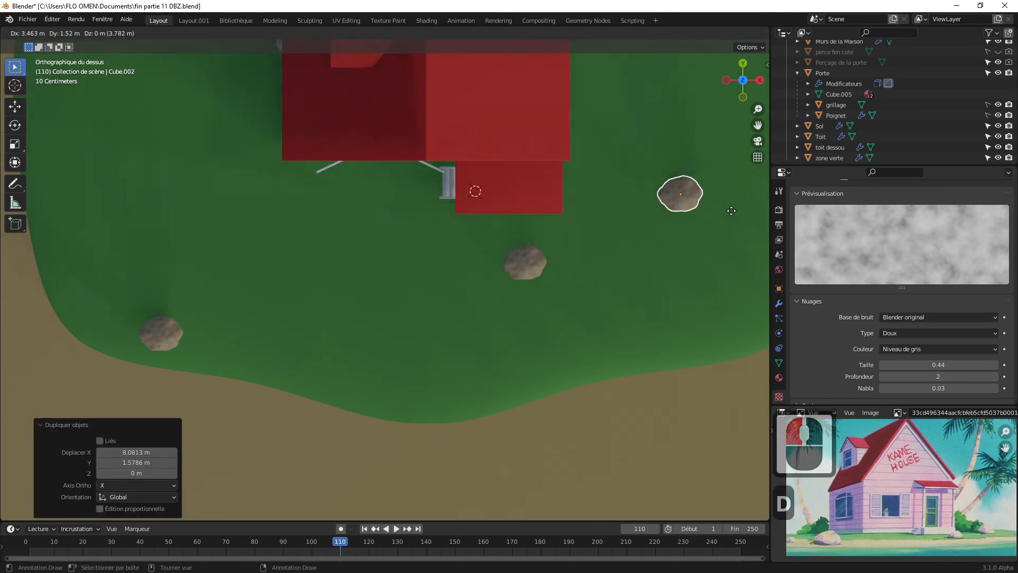
{"action": "left_click", "coordinate": [762, 192]}
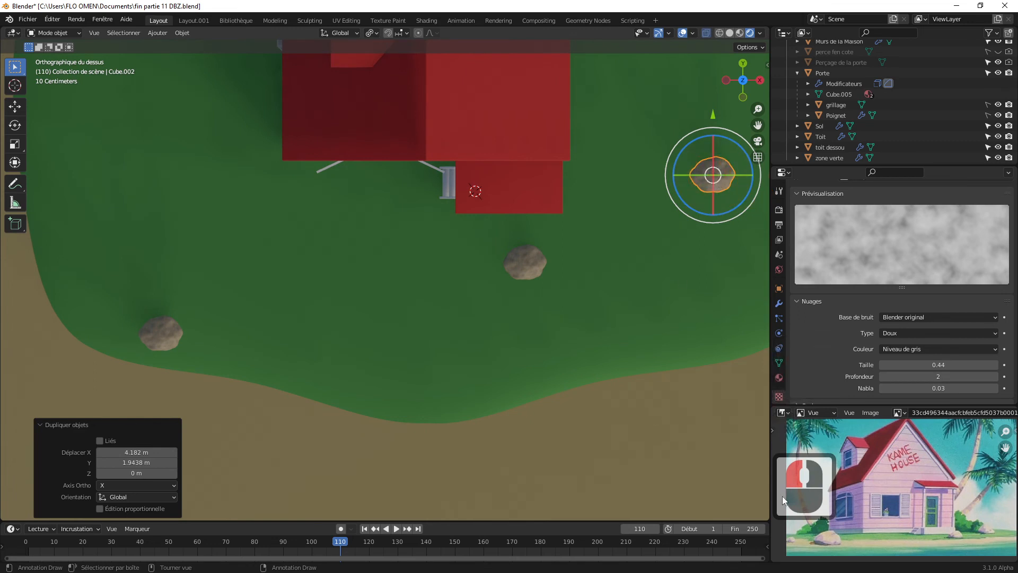
Scale the rock in front of the porch to 0.66 and rotate it about the Z axis.
{"action": "left_click", "coordinate": [536, 266]}
{"action": "key", "text": "s"}
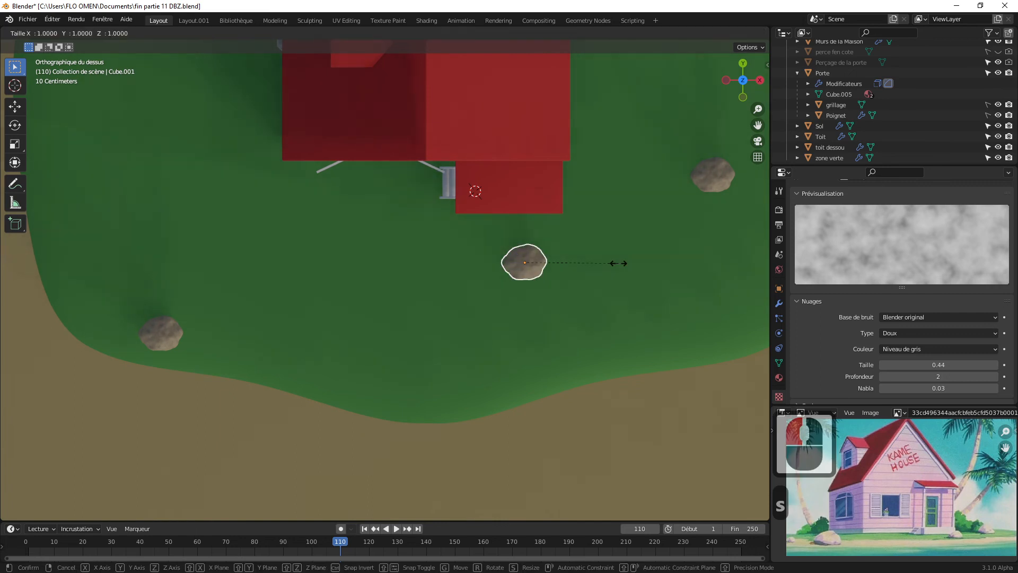
{"action": "left_click", "coordinate": [586, 262]}
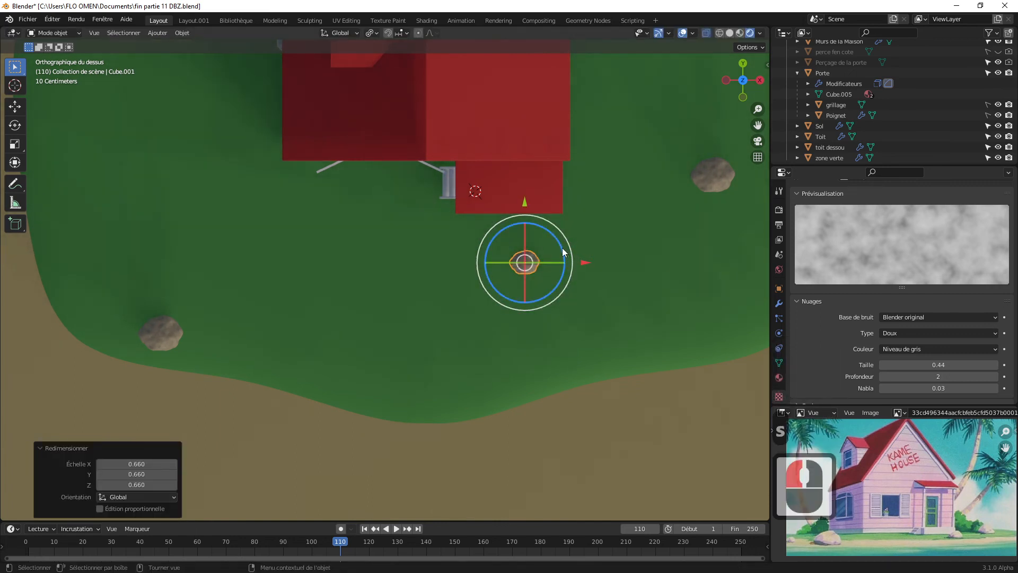
{"action": "left_click_drag", "start_coordinate": [566, 248], "coordinate": [517, 244]}
Rotate the rock copy beside the house by -135° about the Z axis.
{"action": "left_click", "coordinate": [709, 183]}
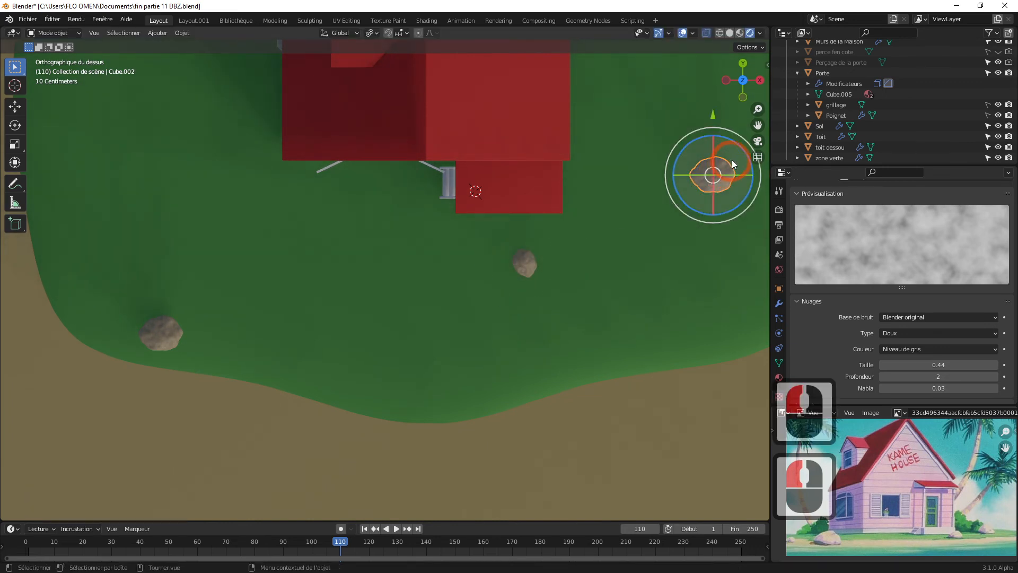
{"action": "left_click_drag", "start_coordinate": [748, 155], "coordinate": [712, 193]}
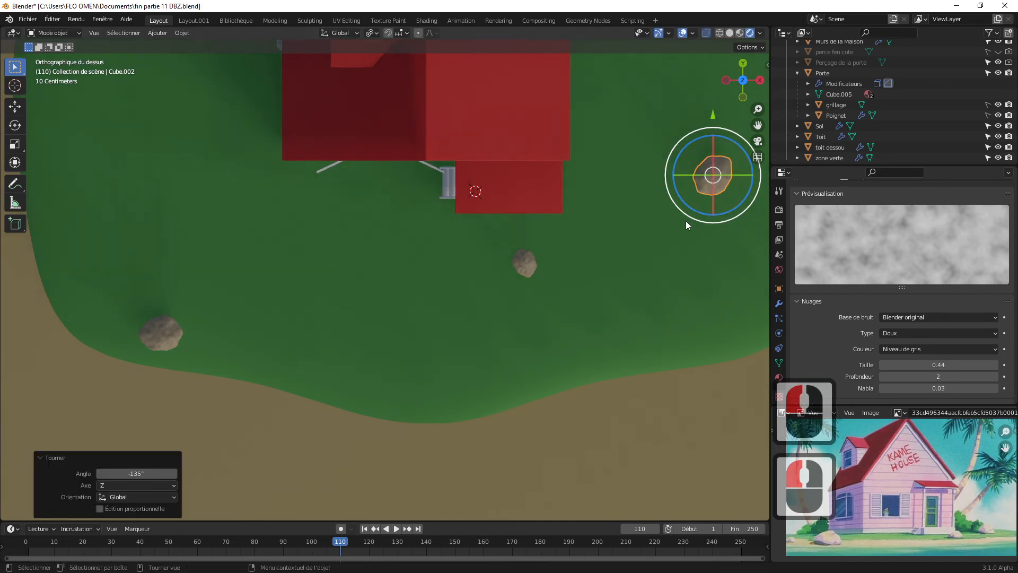
Move the large rock in front of the house about 0.83 m in X and closer to the wall, and raise it about 0.04 m.
{"action": "left_click", "coordinate": [641, 438]}
{"action": "left_click", "coordinate": [688, 158]}
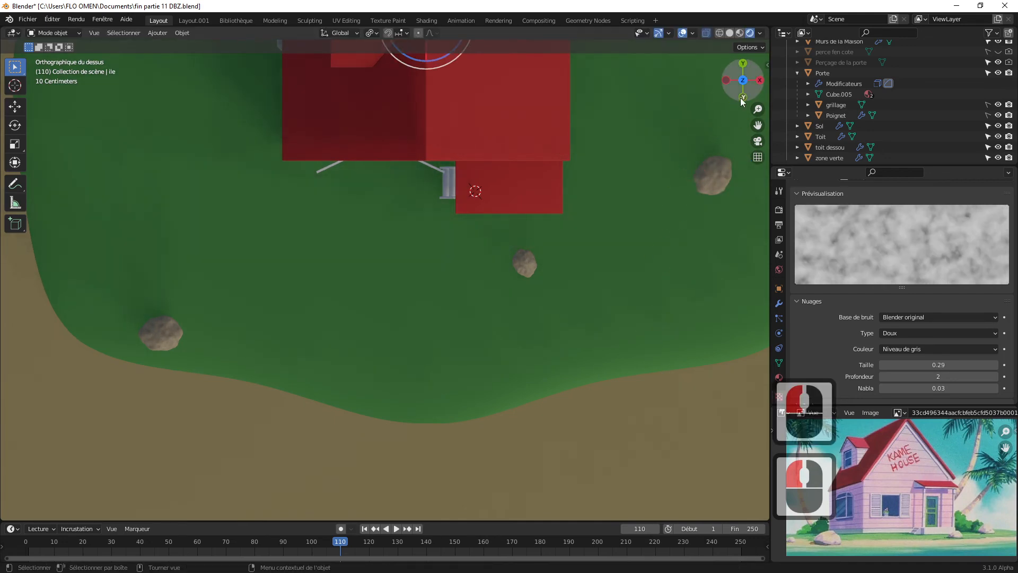
{"action": "left_click_drag", "start_coordinate": [756, 89], "coordinate": [793, 6]}
{"action": "left_click", "coordinate": [151, 296]}
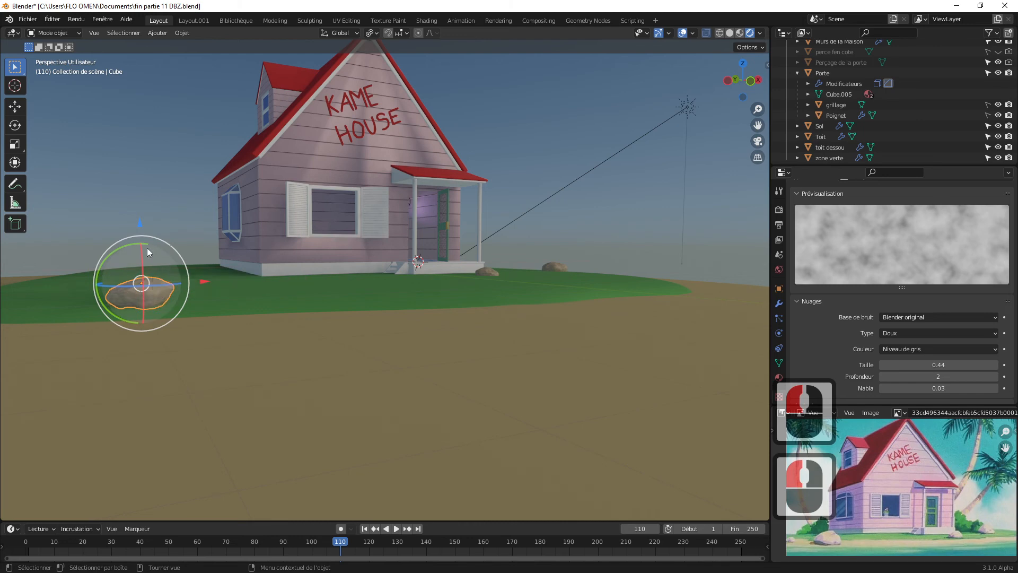
{"action": "left_click", "coordinate": [561, 208]}
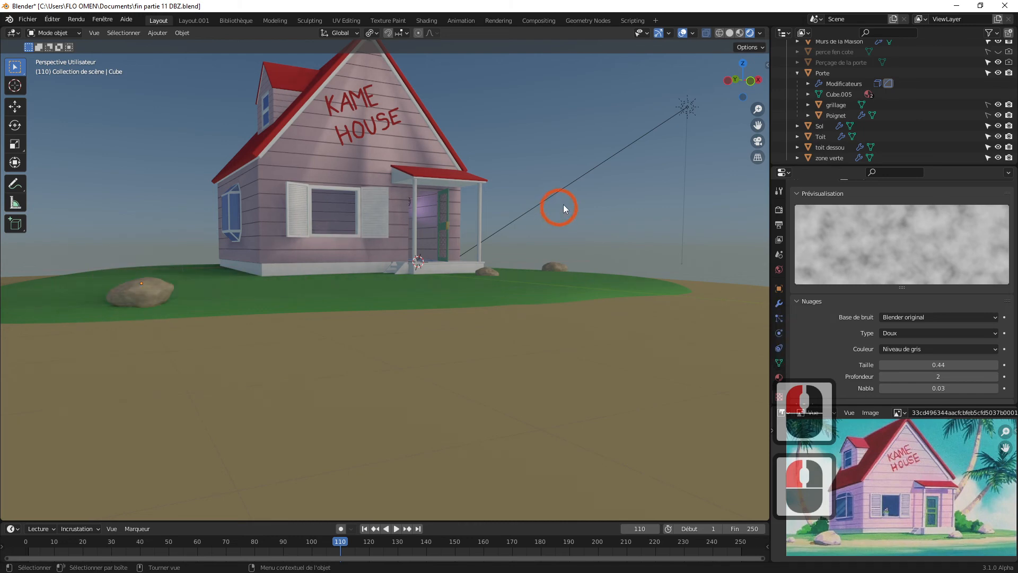
{"action": "left_click_drag", "start_coordinate": [759, 114], "coordinate": [769, 68]}
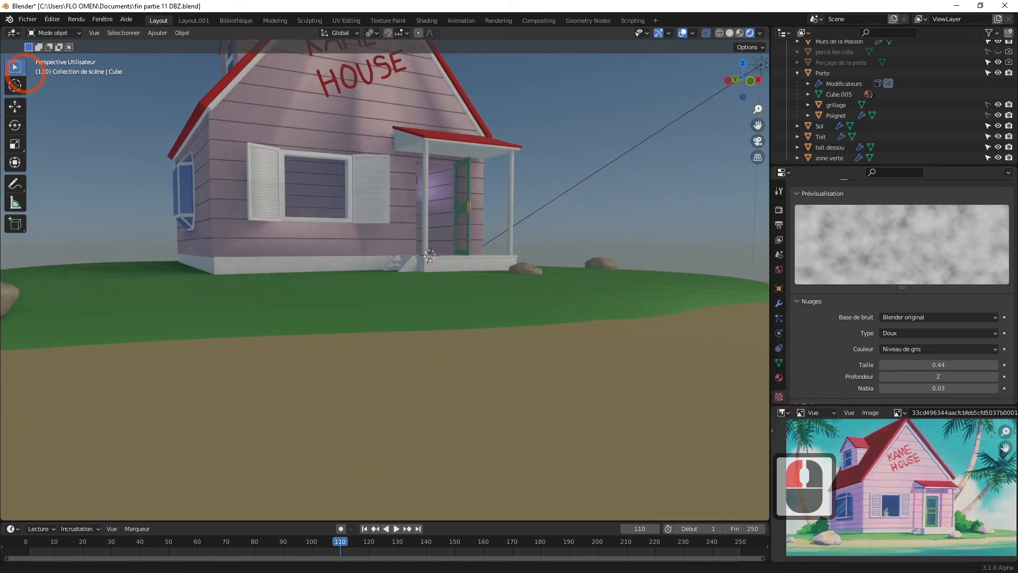
{"action": "mouse_move", "coordinate": [761, 126]}
{"action": "left_mouse_down"}
{"action": "mouse_move", "coordinate": [57, 159]}
{"action": "mouse_move", "coordinate": [760, 124]}
{"action": "left_mouse_up"}
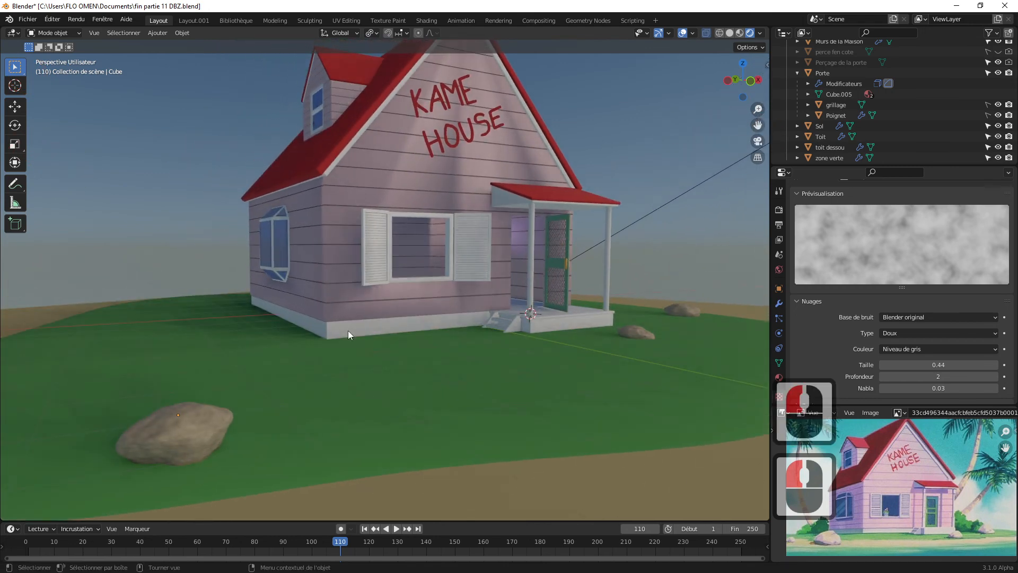
{"action": "left_click", "coordinate": [186, 440]}
{"action": "left_click_drag", "start_coordinate": [171, 402], "coordinate": [303, 366]}
{"action": "mouse_move", "coordinate": [242, 315]}
{"action": "left_mouse_down"}
{"action": "mouse_move", "coordinate": [236, 294]}
{"action": "mouse_move", "coordinate": [245, 303]}
{"action": "left_mouse_up"}
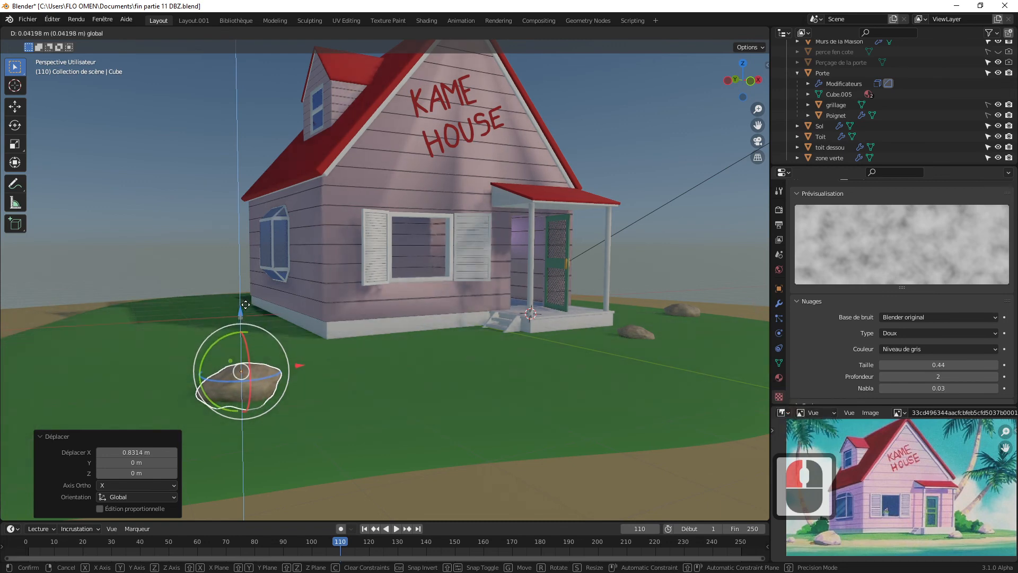
{"action": "left_click", "coordinate": [652, 254]}
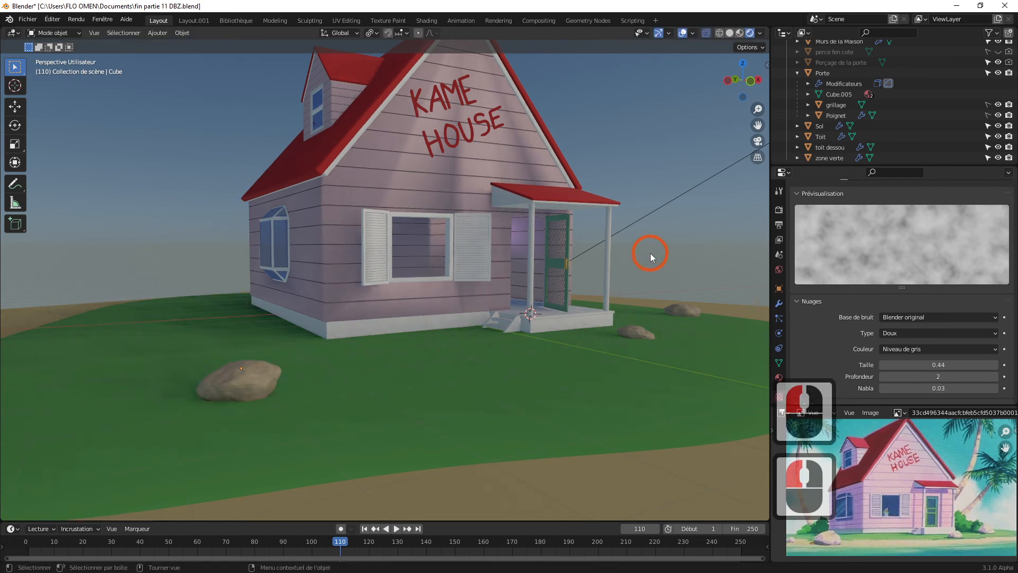
Move the small rock beside the porch about -0.02 m in Y and -0.5 m in X, closer to the porch.
{"action": "left_click", "coordinate": [639, 331]}
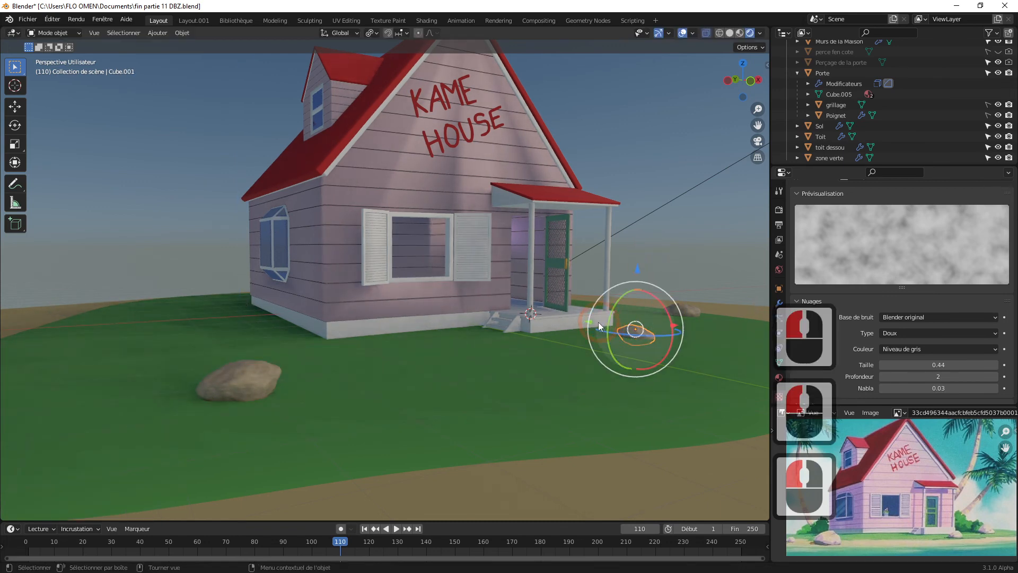
{"action": "left_click_drag", "start_coordinate": [591, 325], "coordinate": [585, 314]}
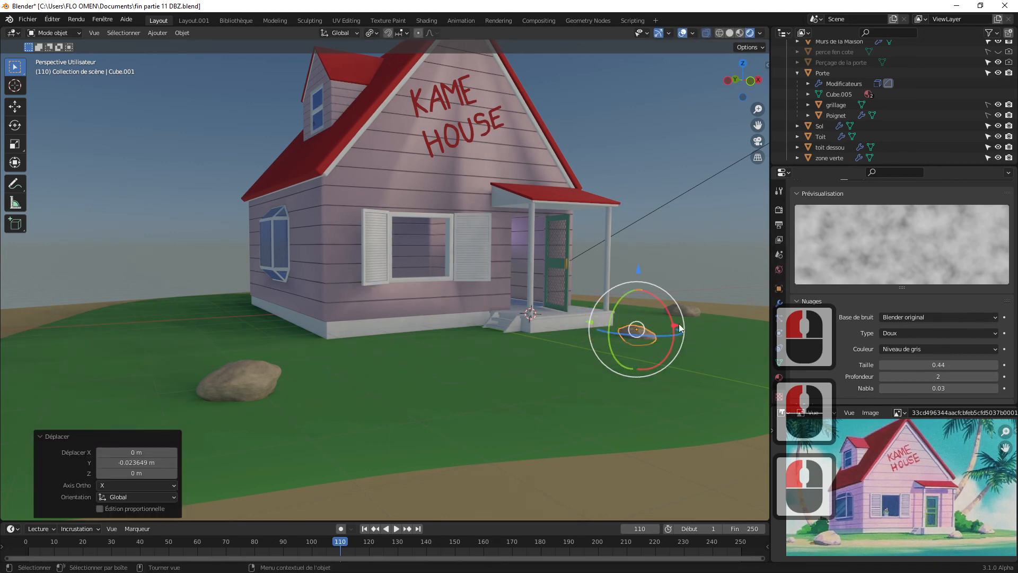
{"action": "left_click_drag", "start_coordinate": [676, 324], "coordinate": [652, 325]}
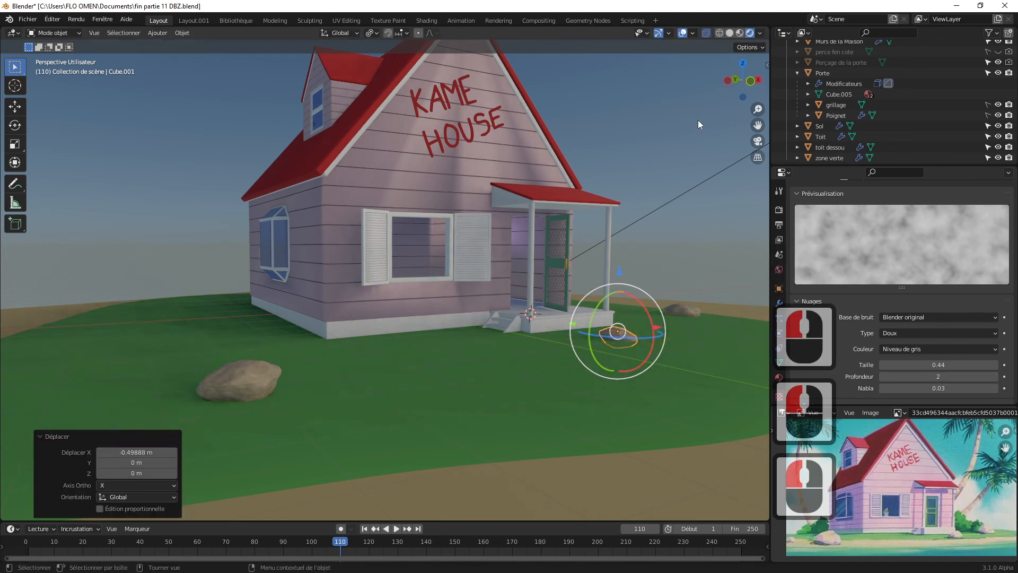
{"action": "left_click_drag", "start_coordinate": [755, 94], "coordinate": [740, 153]}
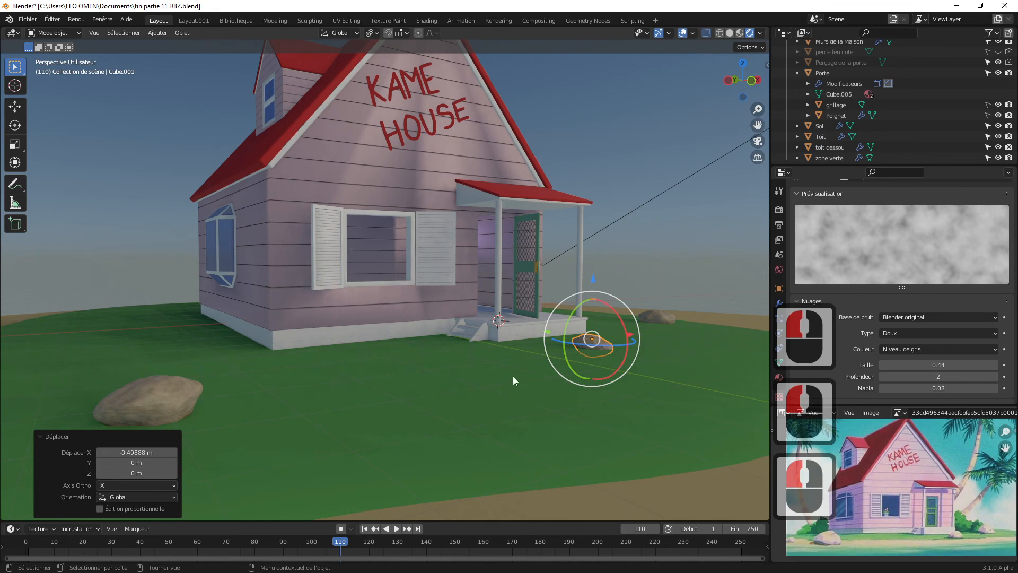
{"action": "left_click", "coordinate": [663, 265]}
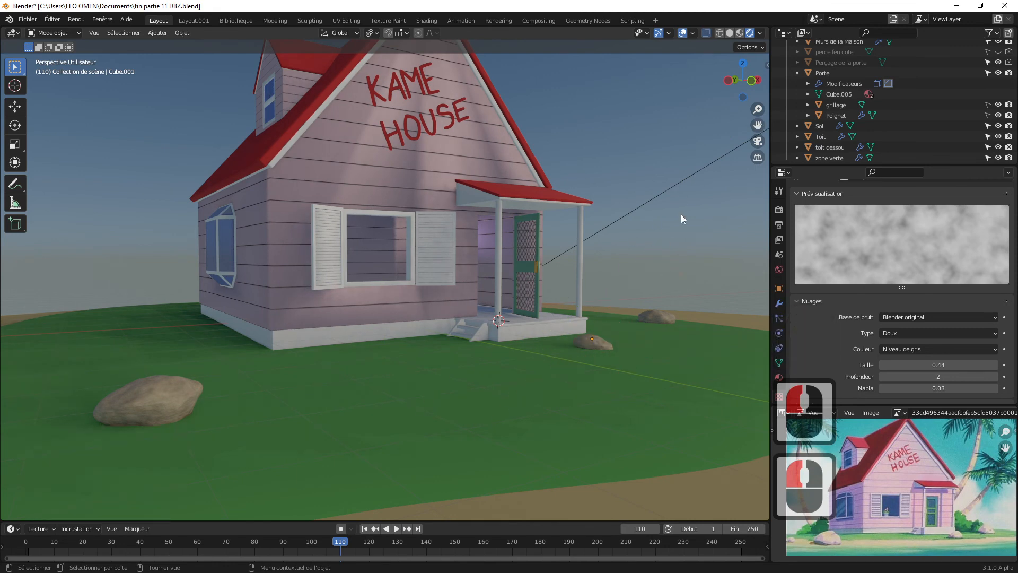
Try a free trackball rotation on the farther rock beyond the porch, and undo it.
{"action": "left_click_drag", "start_coordinate": [758, 110], "coordinate": [762, 142]}
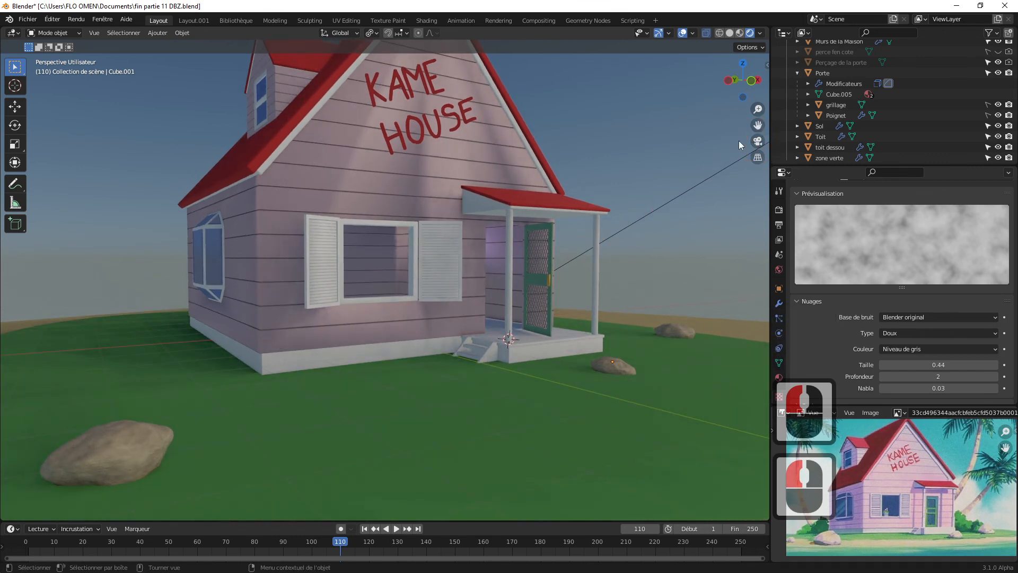
{"action": "mouse_move", "coordinate": [755, 91]}
{"action": "left_mouse_down"}
{"action": "mouse_move", "coordinate": [757, 71]}
{"action": "mouse_move", "coordinate": [746, 72]}
{"action": "left_mouse_up"}
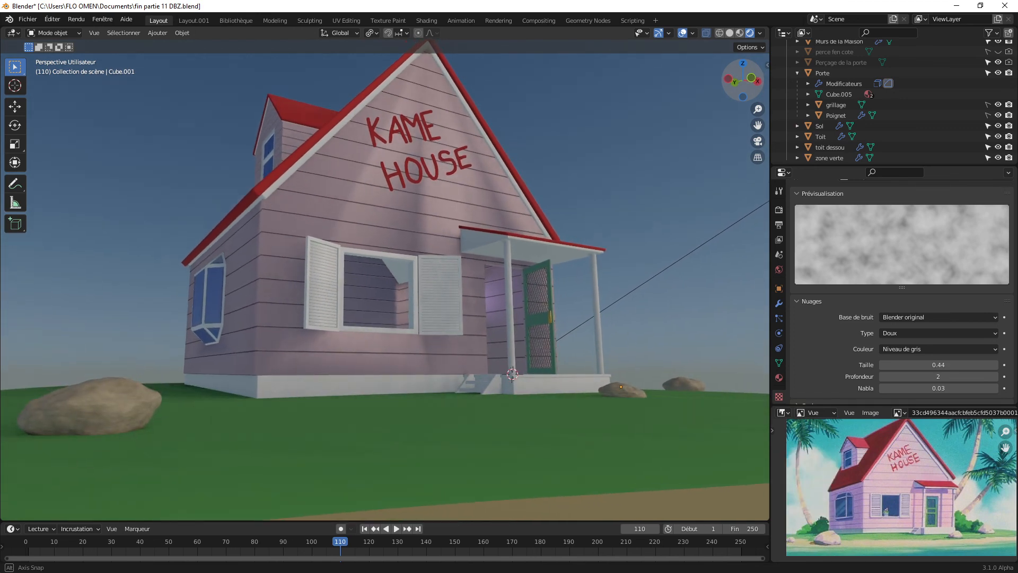
{"action": "left_click", "coordinate": [679, 381]}
{"action": "key", "text": "r"}
{"action": "key", "text": "r"}
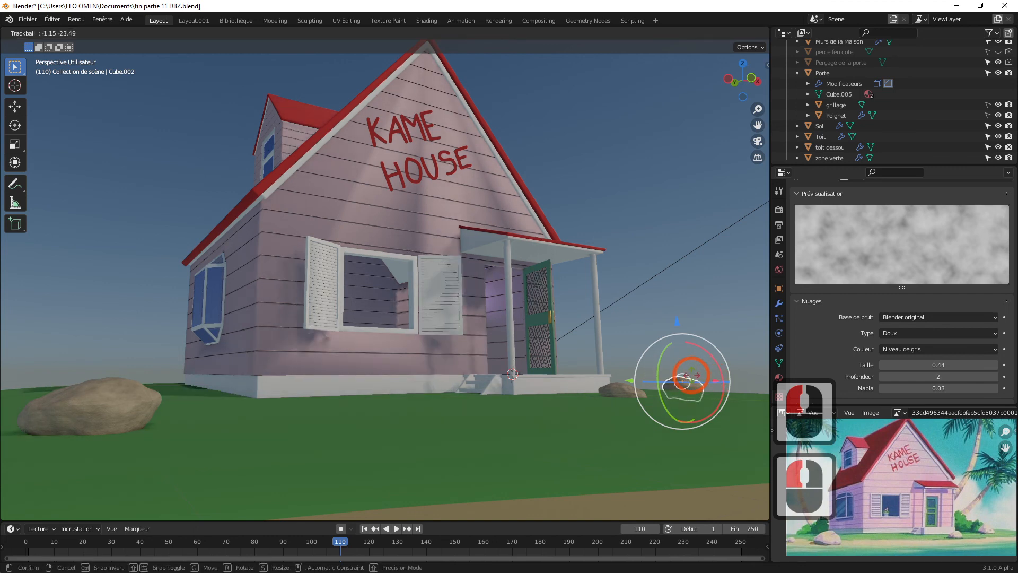
{"action": "left_click", "coordinate": [719, 382]}
{"action": "key", "text": "ctrl+z"}
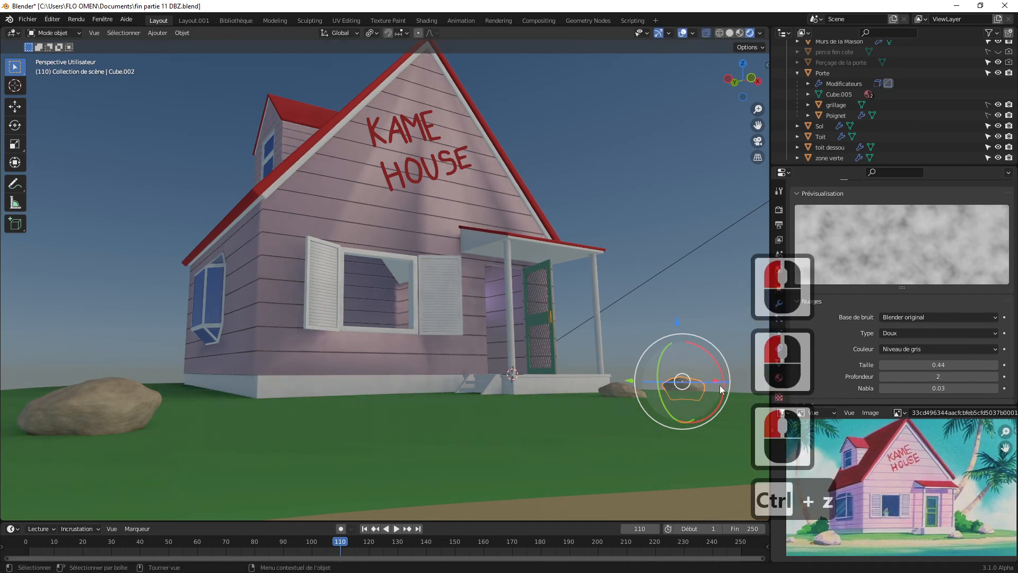
Shift the farther rock beyond the porch slightly along the X axis.
{"action": "key", "text": "g"}
{"action": "key", "text": "x"}
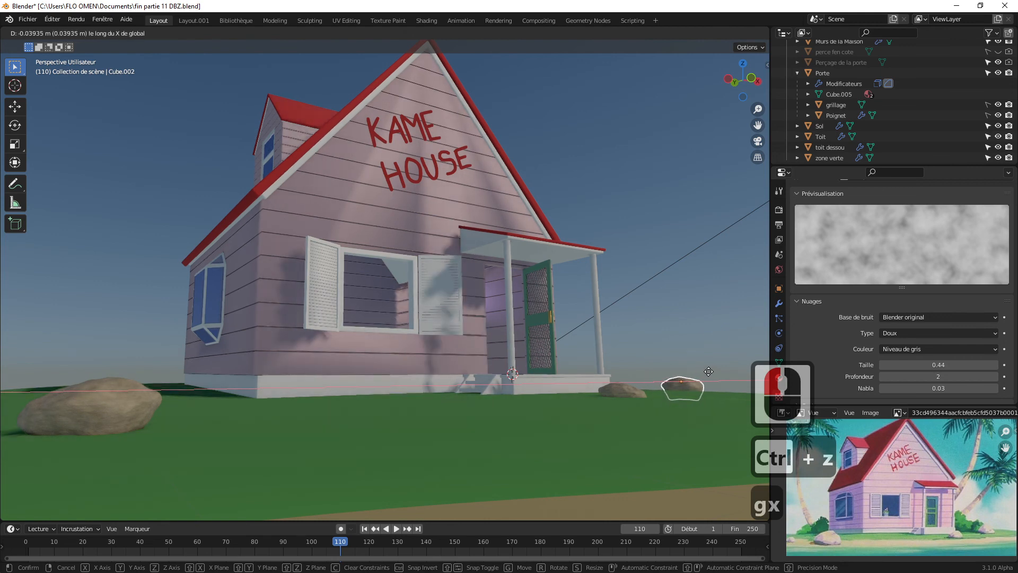
{"action": "left_click", "coordinate": [711, 376]}
Move the large rock about 0.48 m in X, bring it closer to the house in Y, and shift it another 0.42 m in X.
{"action": "double_click", "coordinate": [134, 419]}
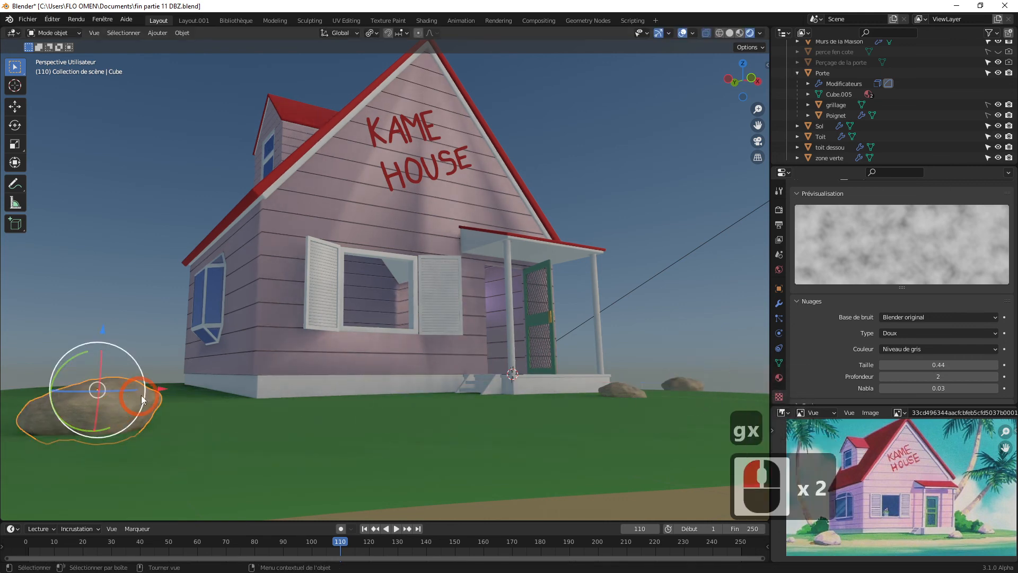
{"action": "left_click_drag", "start_coordinate": [165, 390], "coordinate": [240, 391]}
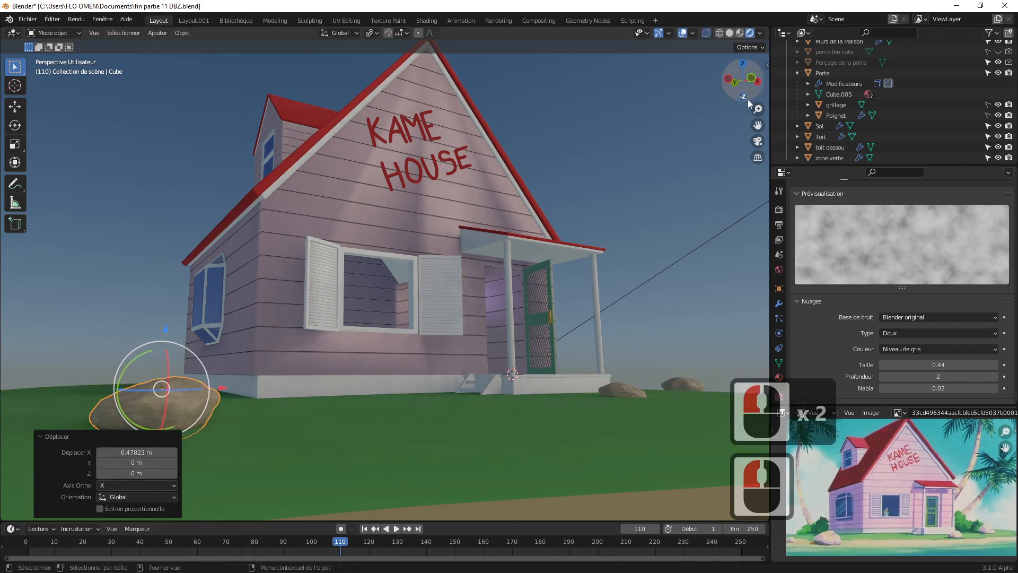
{"action": "left_click_drag", "start_coordinate": [747, 99], "coordinate": [778, 154]}
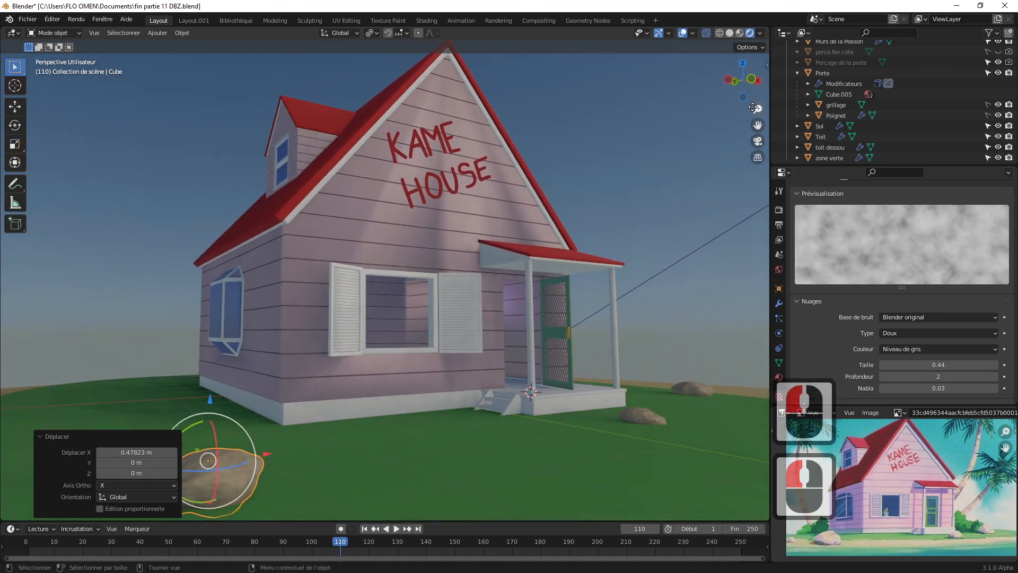
{"action": "left_click_drag", "start_coordinate": [756, 97], "coordinate": [756, 89]}
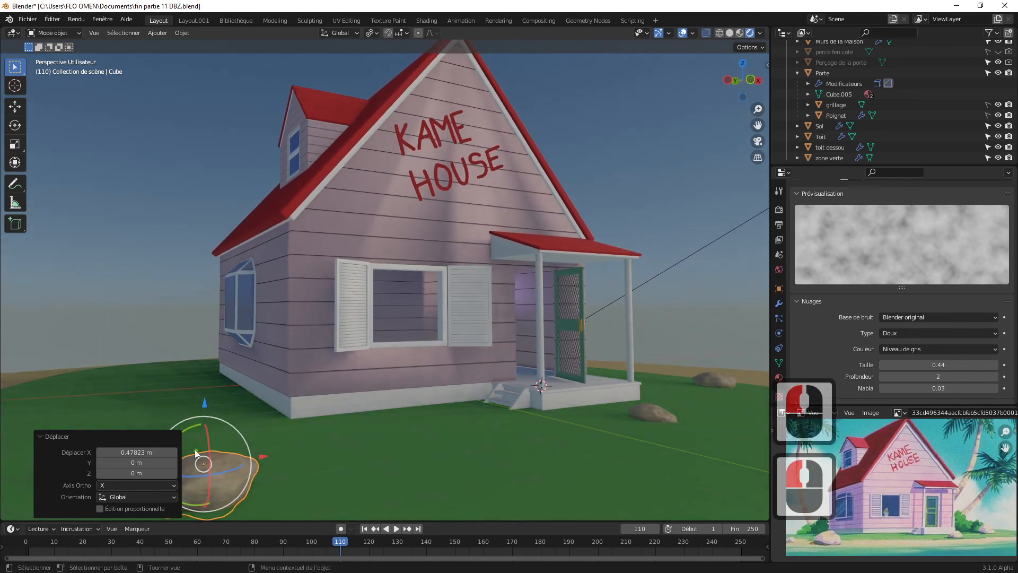
{"action": "left_click_drag", "start_coordinate": [195, 453], "coordinate": [288, 424]}
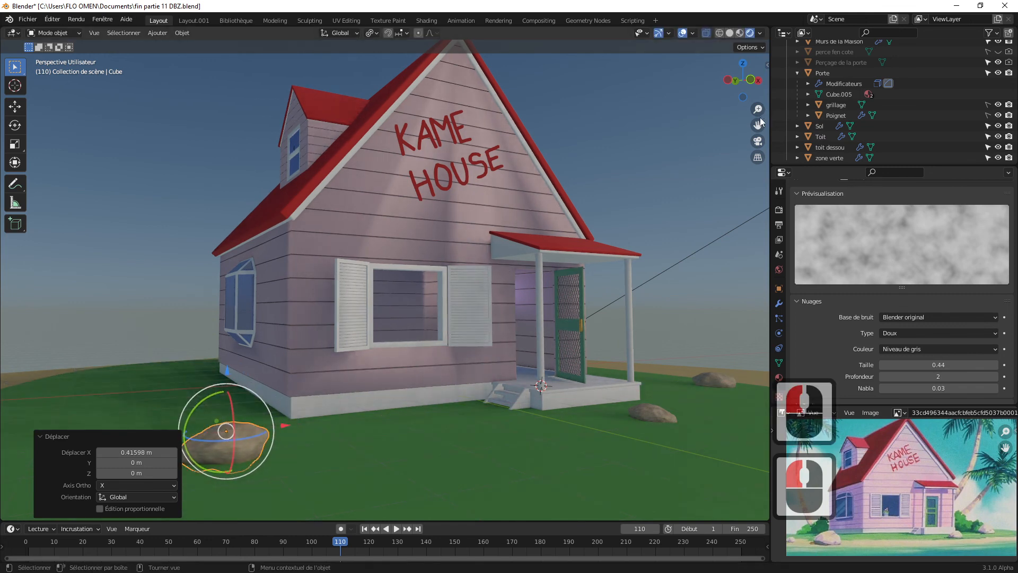
Examine the placement of the three rocks around the house from several viewing angles.
{"action": "mouse_move", "coordinate": [759, 124]}
{"action": "left_mouse_down"}
{"action": "mouse_move", "coordinate": [757, 79]}
{"action": "mouse_move", "coordinate": [760, 121]}
{"action": "mouse_move", "coordinate": [752, 83]}
{"action": "mouse_move", "coordinate": [757, 107]}
{"action": "left_mouse_up"}
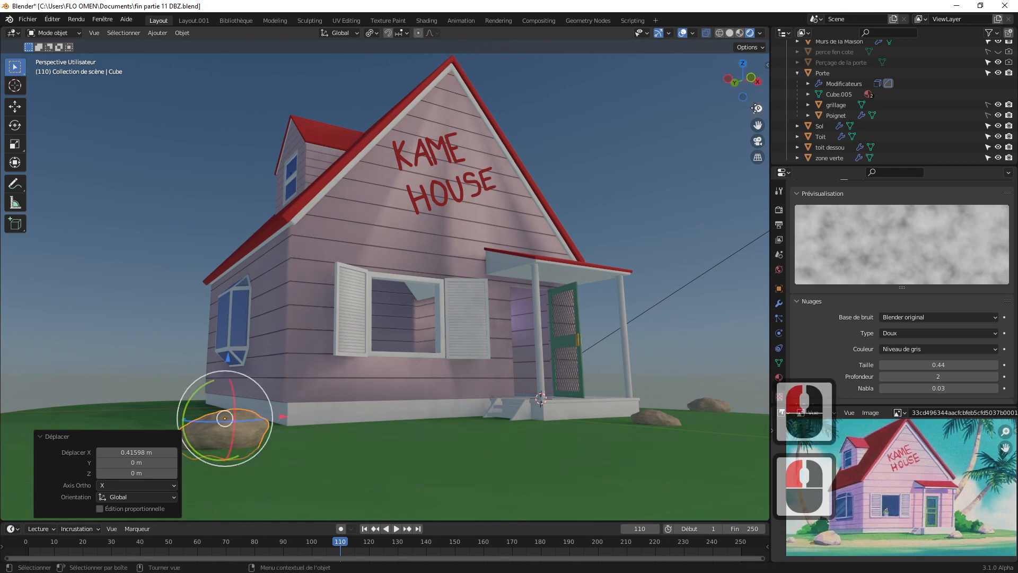
{"action": "left_click", "coordinate": [655, 415]}
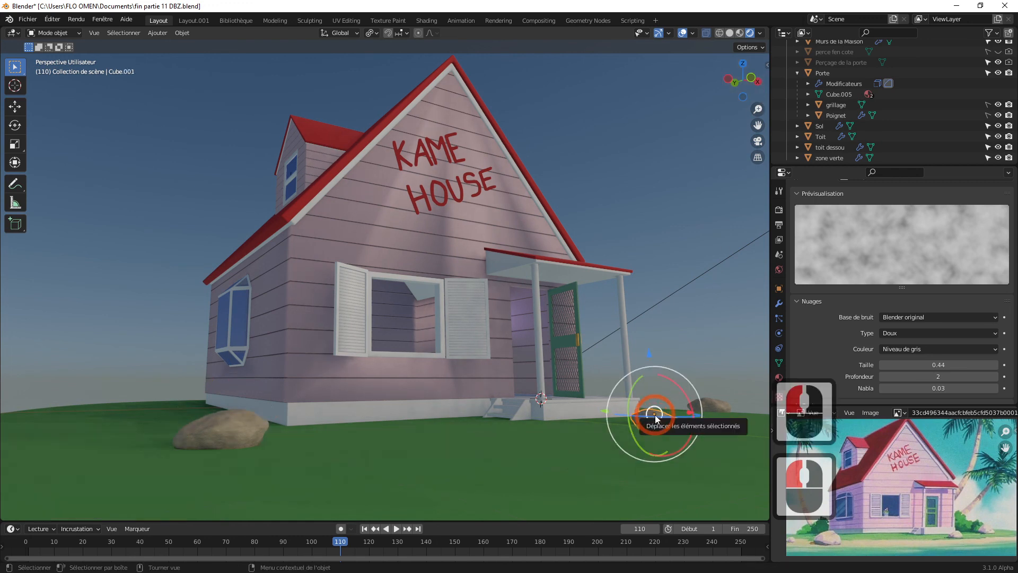
{"action": "left_click_drag", "start_coordinate": [757, 125], "coordinate": [710, 158]}
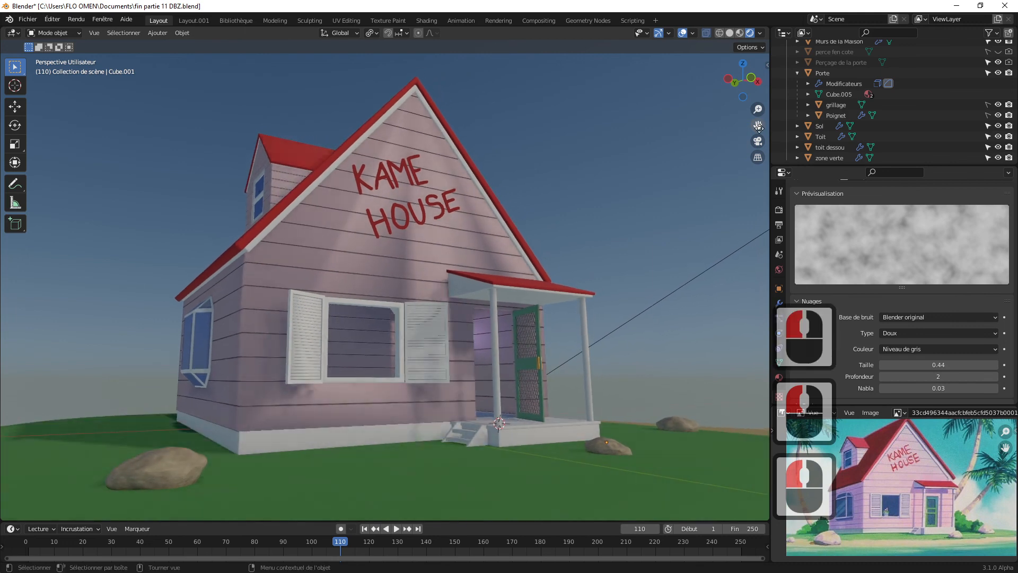
{"action": "left_click_drag", "start_coordinate": [757, 95], "coordinate": [756, 94]}
{"action": "left_click", "coordinate": [669, 202]}
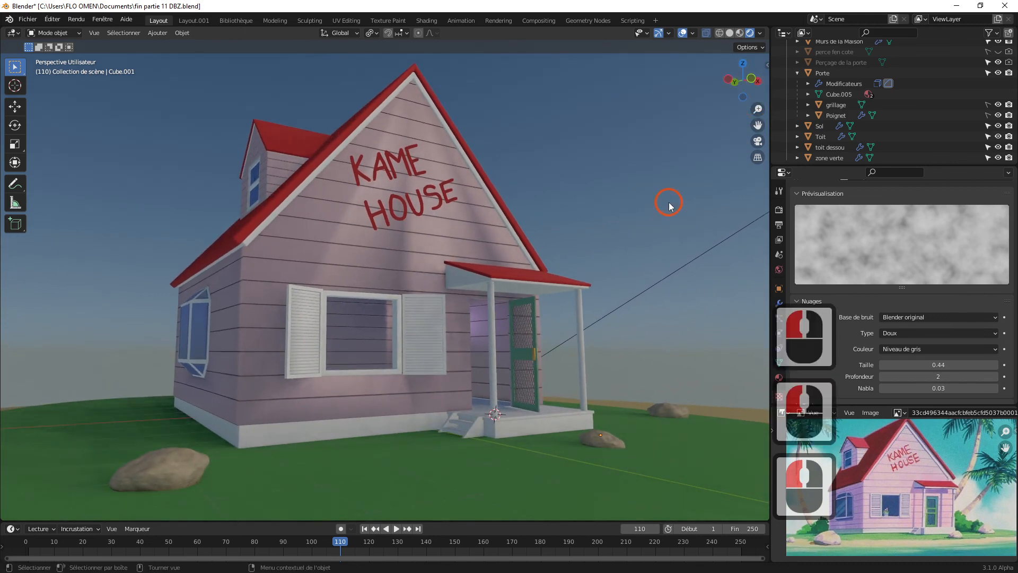